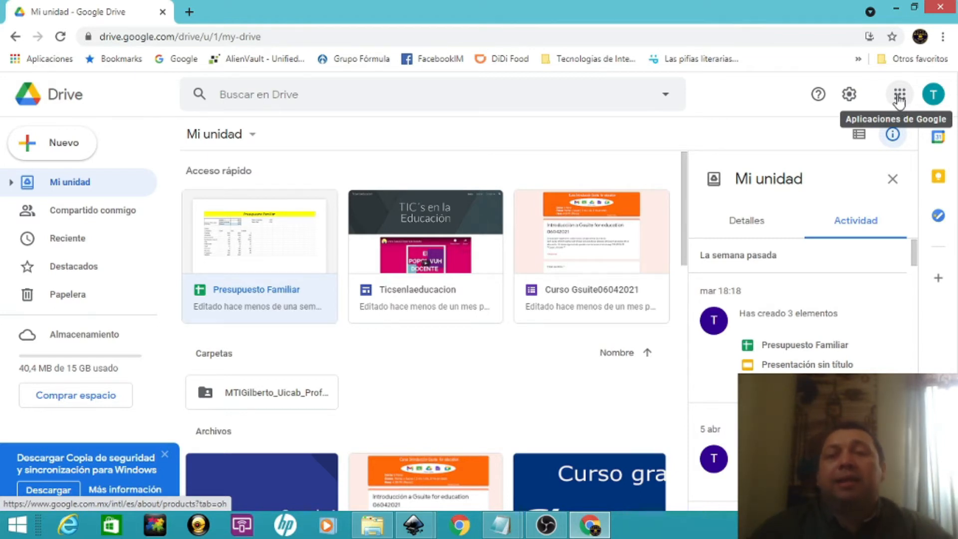
# Go to Google Sheets from the Google apps list in Drive and create a blank spreadsheet
pyautogui.click(899, 97)
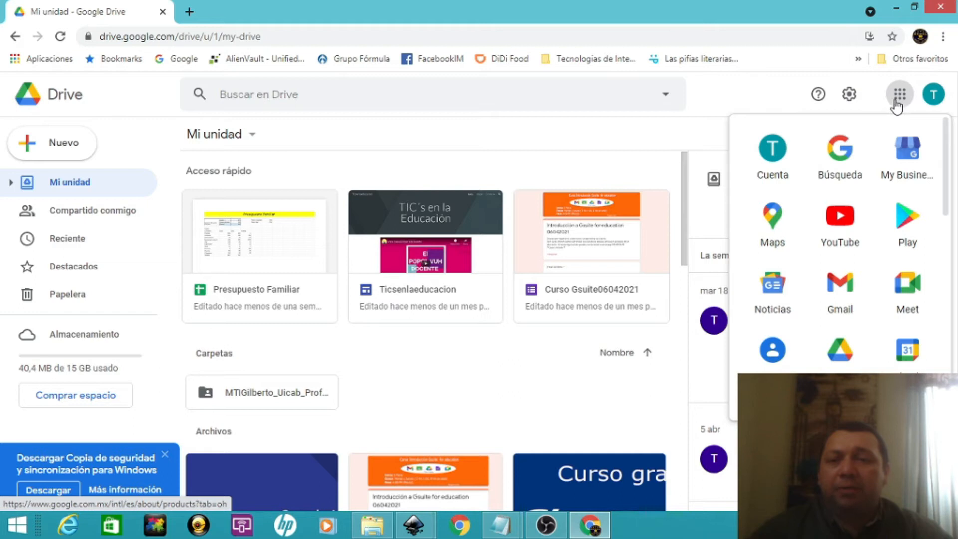
pyautogui.scroll(-5, 879, 177)
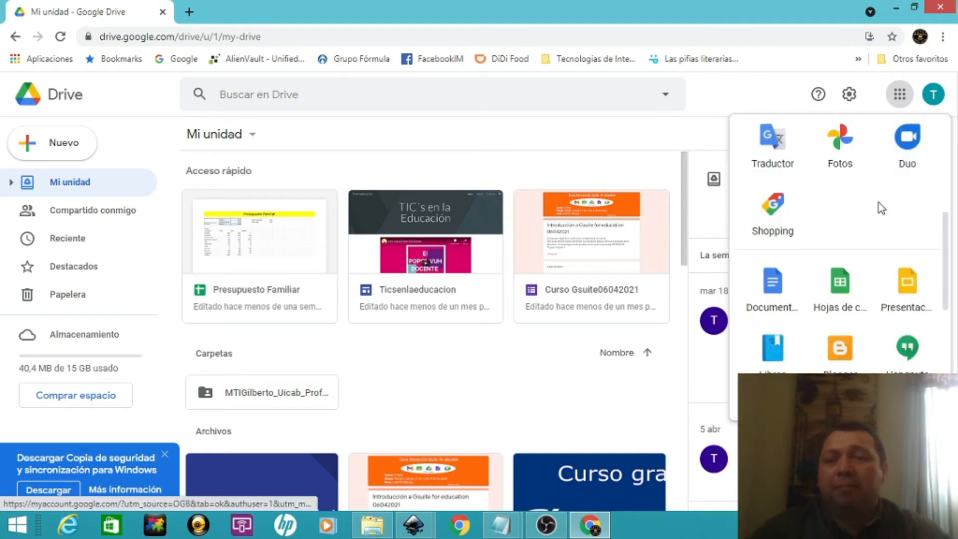
pyautogui.scroll(5, 880, 206)
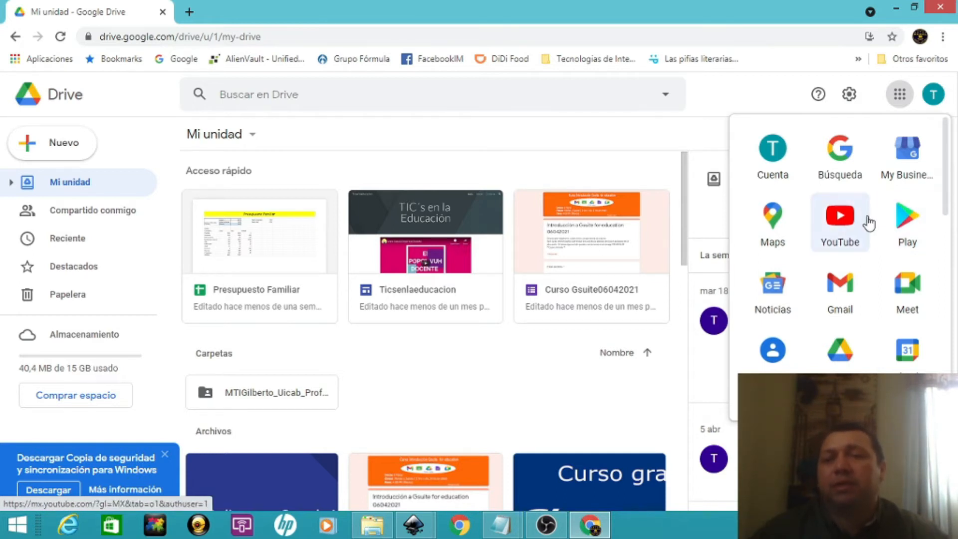
pyautogui.scroll(-5, 872, 221)
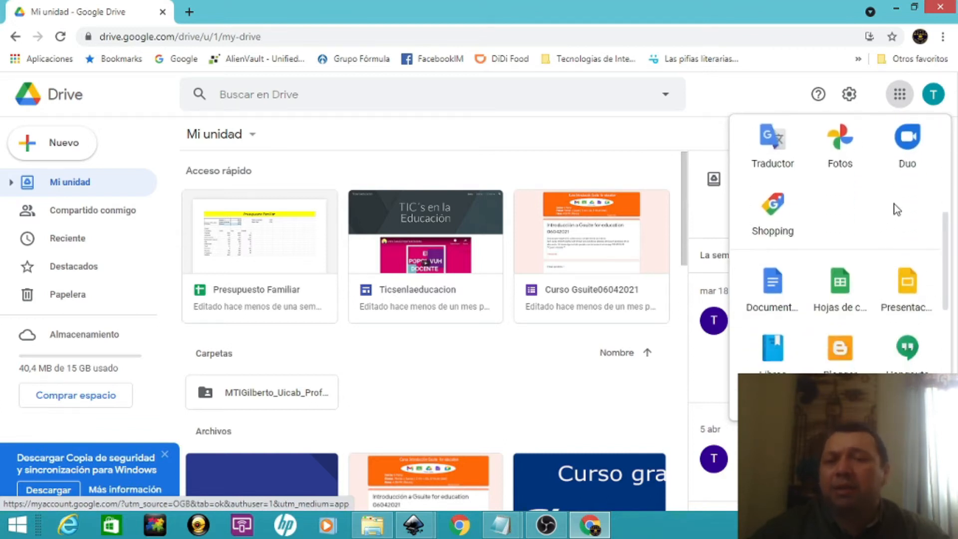
pyautogui.click(841, 281)
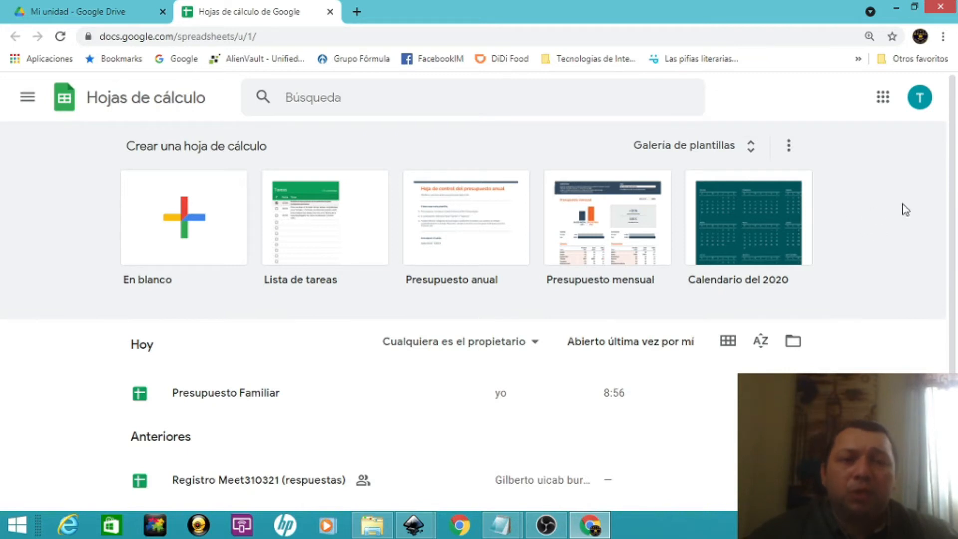
pyautogui.click(200, 231)
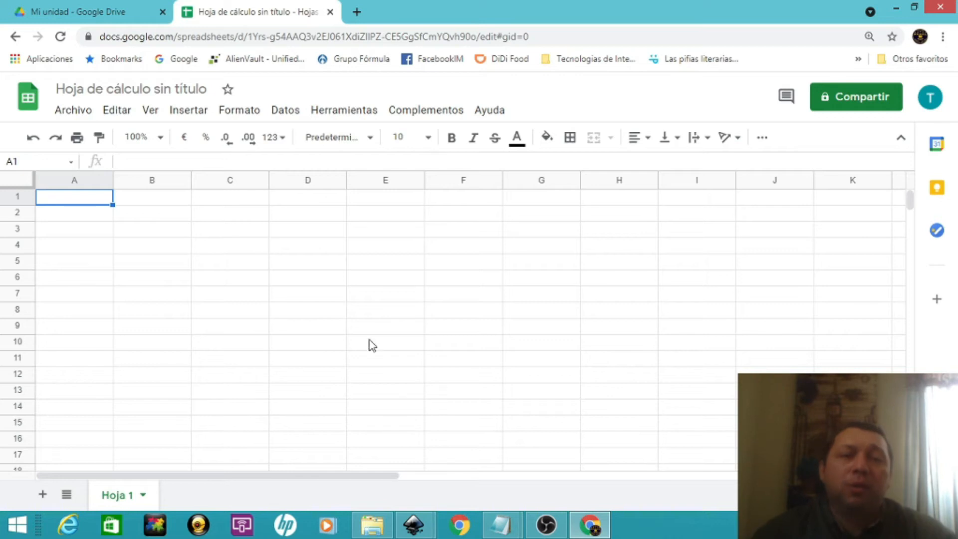
# Highlight columns F, I, D and G one after another to examine how the sheet's columns are laid out
pyautogui.click(463, 179)
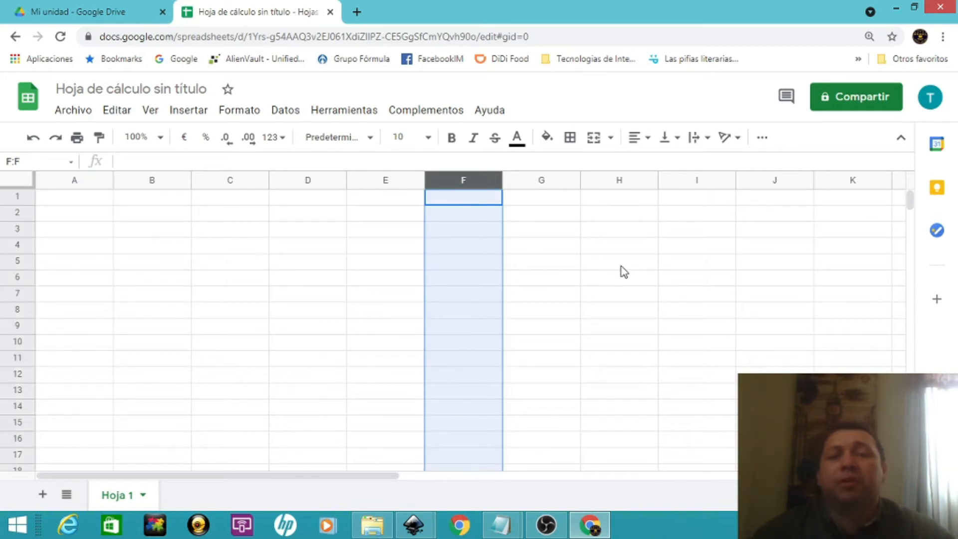
pyautogui.click(701, 180)
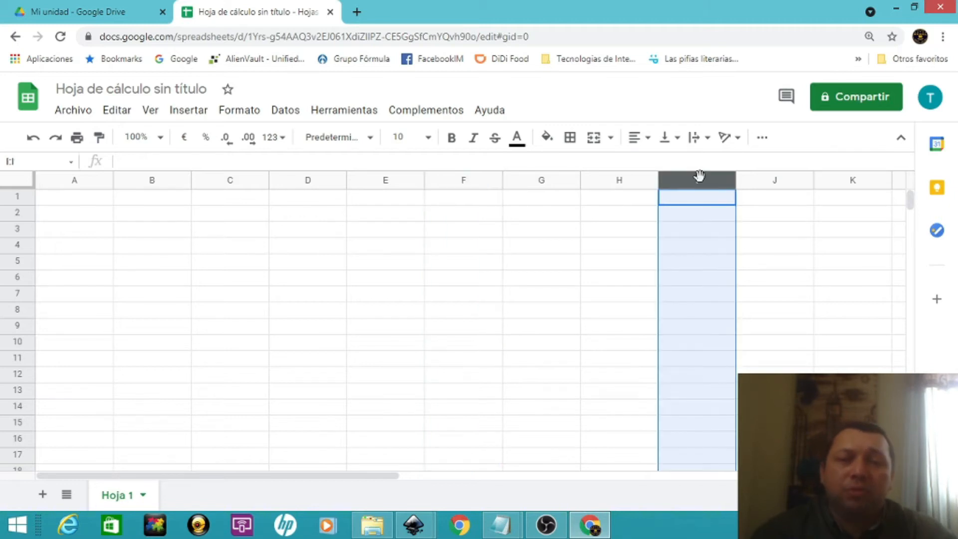
pyautogui.click(307, 180)
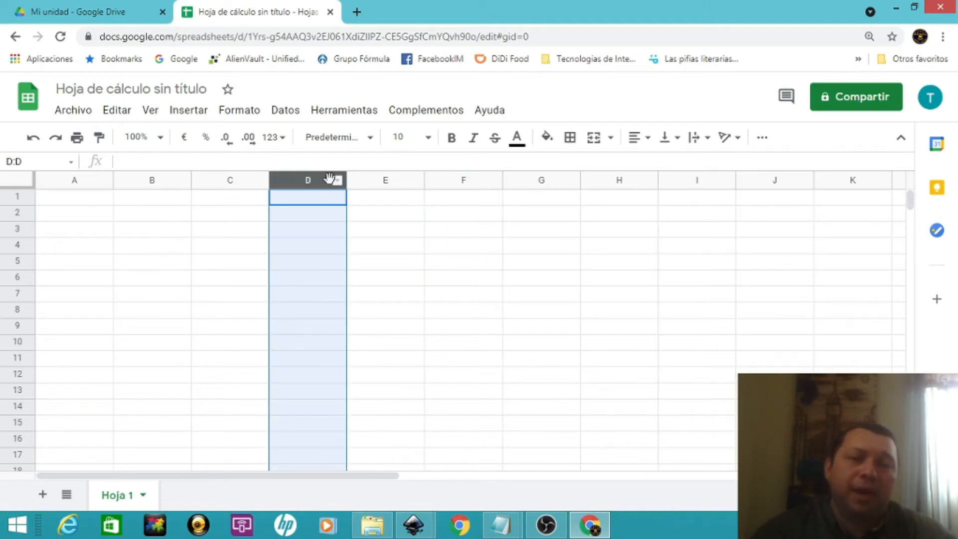
pyautogui.click(544, 180)
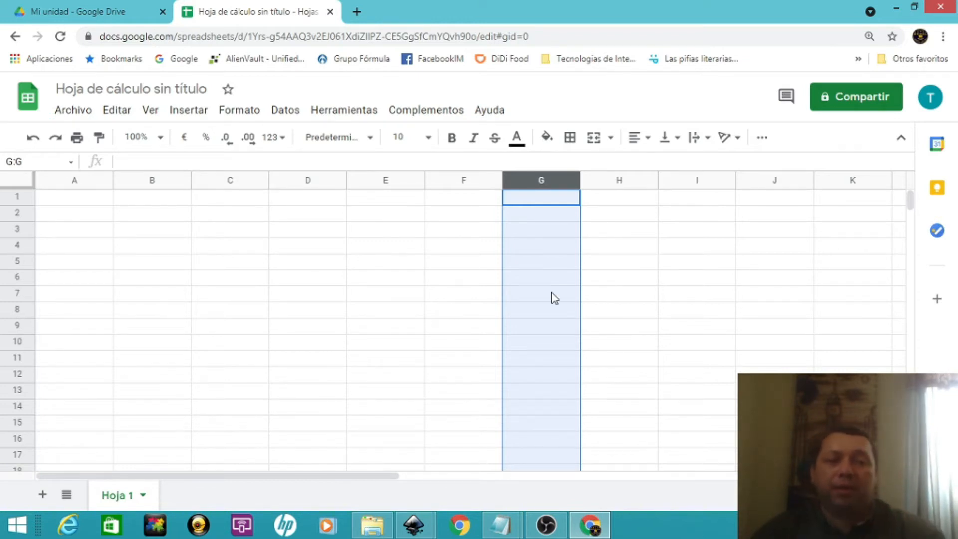
# Highlight rows 5, 8, 13 and 17, followed by rows 5 and 13 again, to examine the sheet's row layout
pyautogui.click(70, 217)
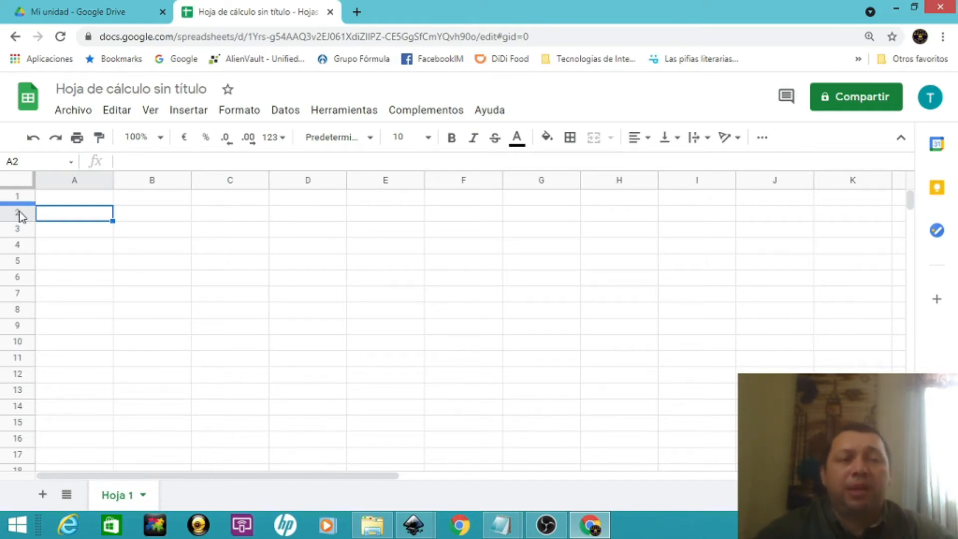
pyautogui.click(21, 266)
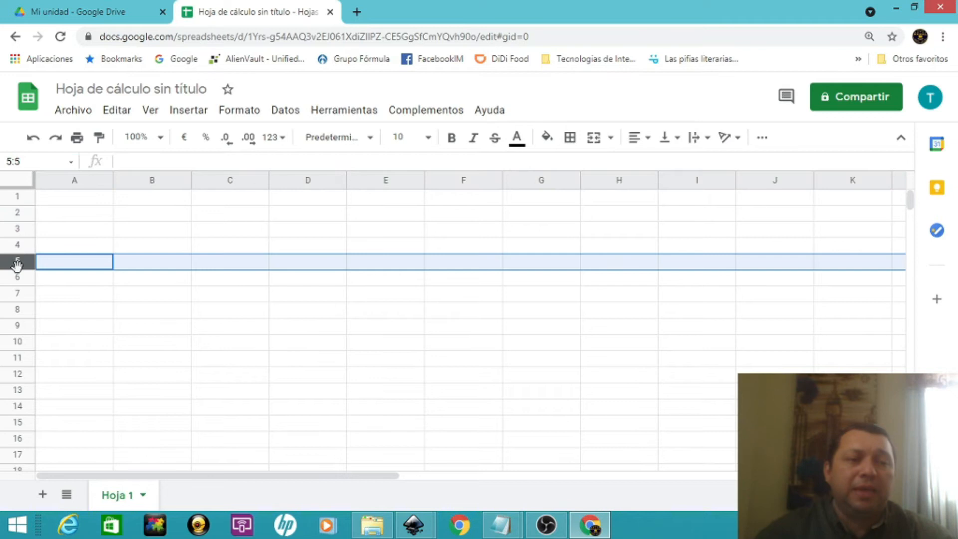
pyautogui.click(17, 311)
pyautogui.click(18, 390)
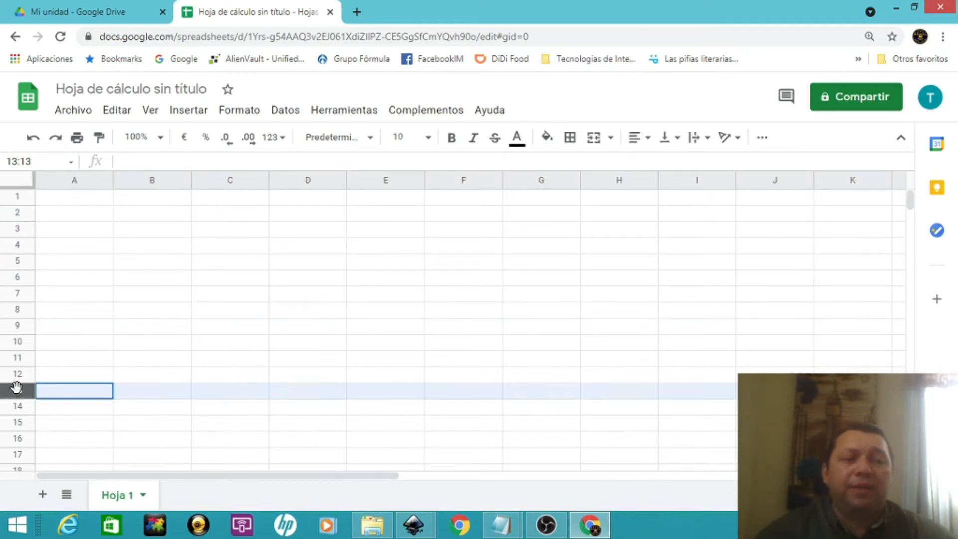
pyautogui.click(19, 455)
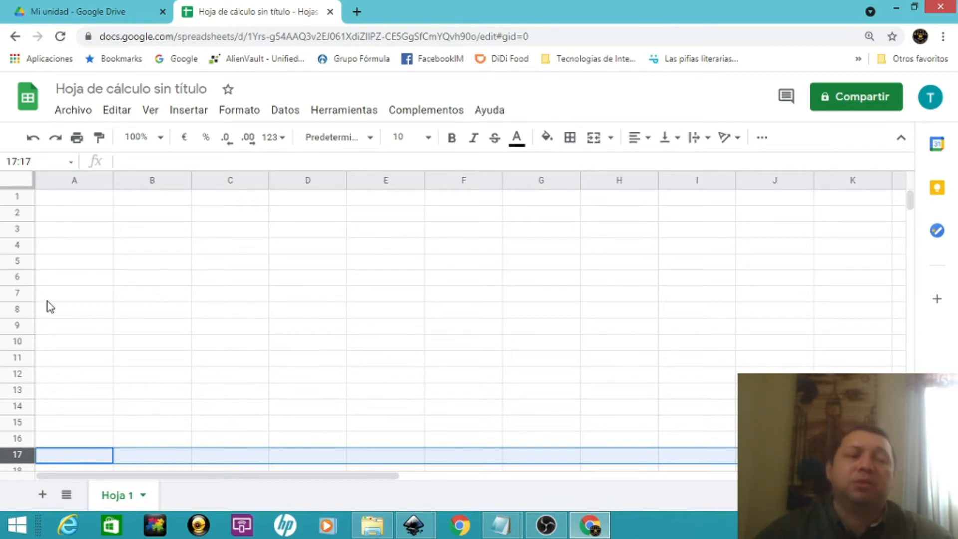
pyautogui.click(19, 260)
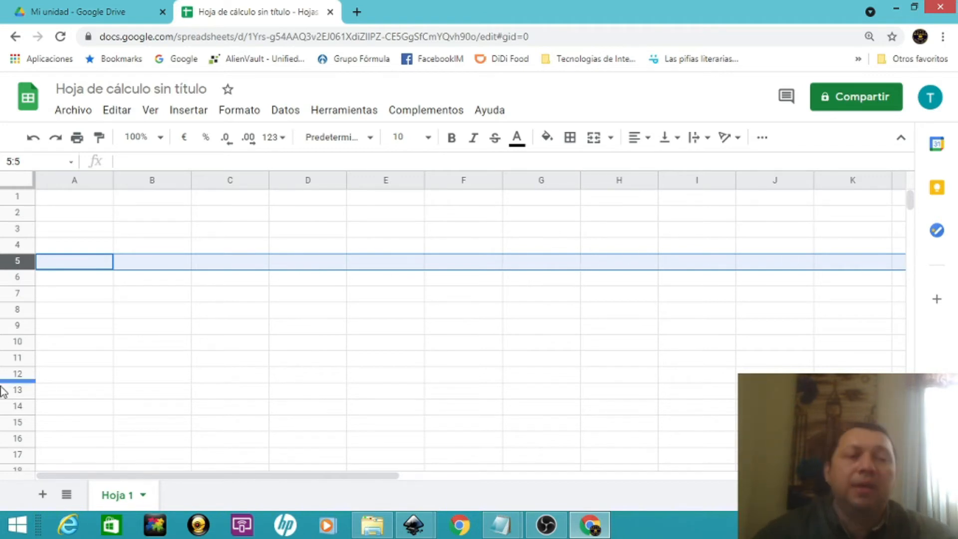
pyautogui.click(21, 390)
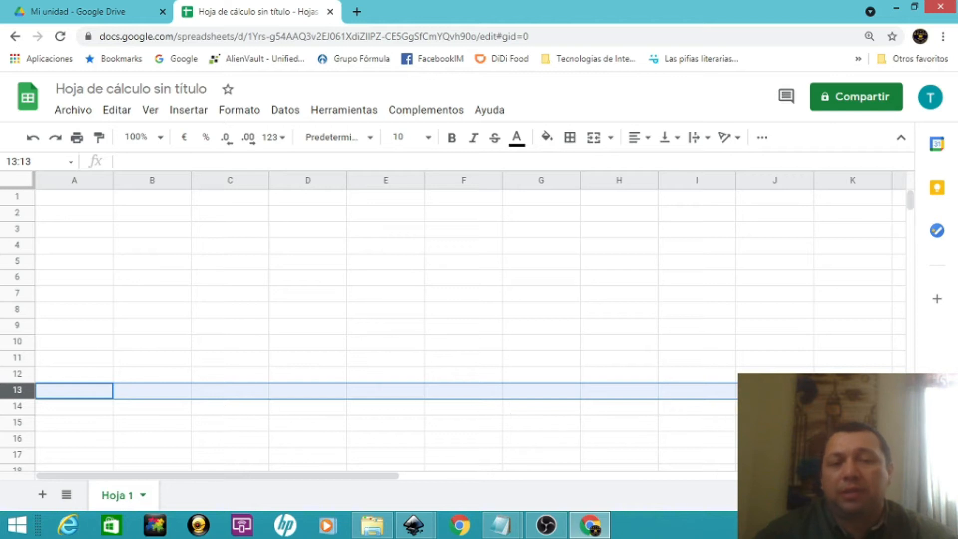
# Examine how columns and rows intersect in cells by selecting G7:G8, D3, F8, column D, D5, F9 and H12
pyautogui.moveTo(551, 310); pyautogui.dragTo(547, 300)
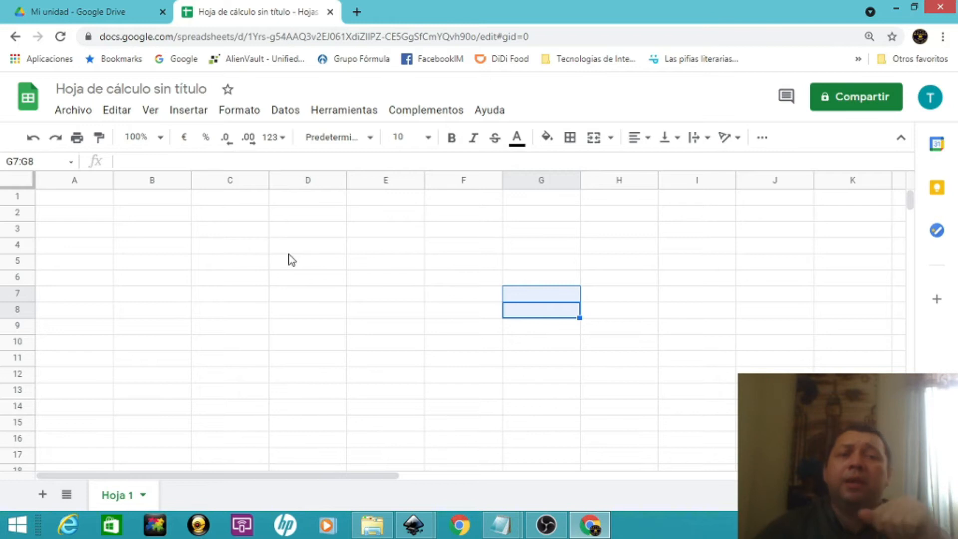
pyautogui.click(337, 234)
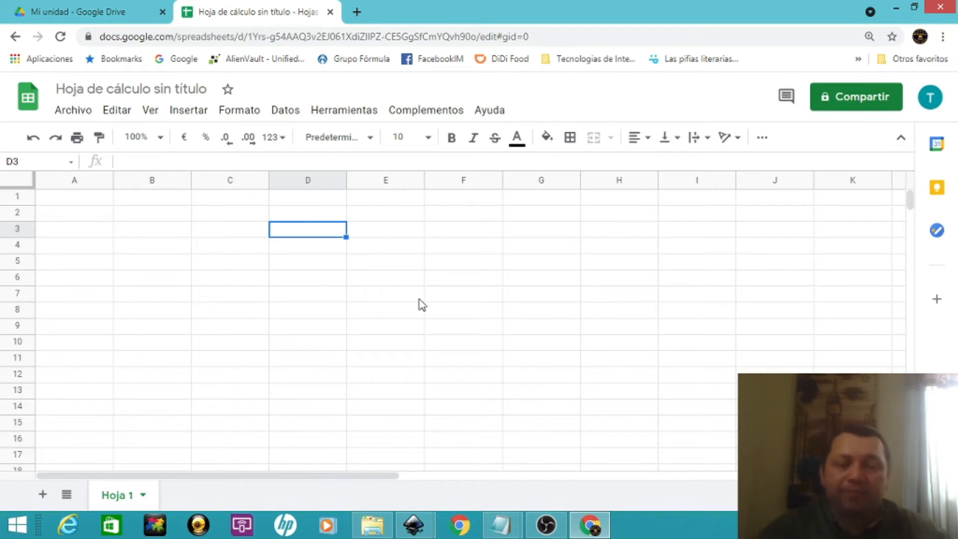
pyautogui.click(480, 317)
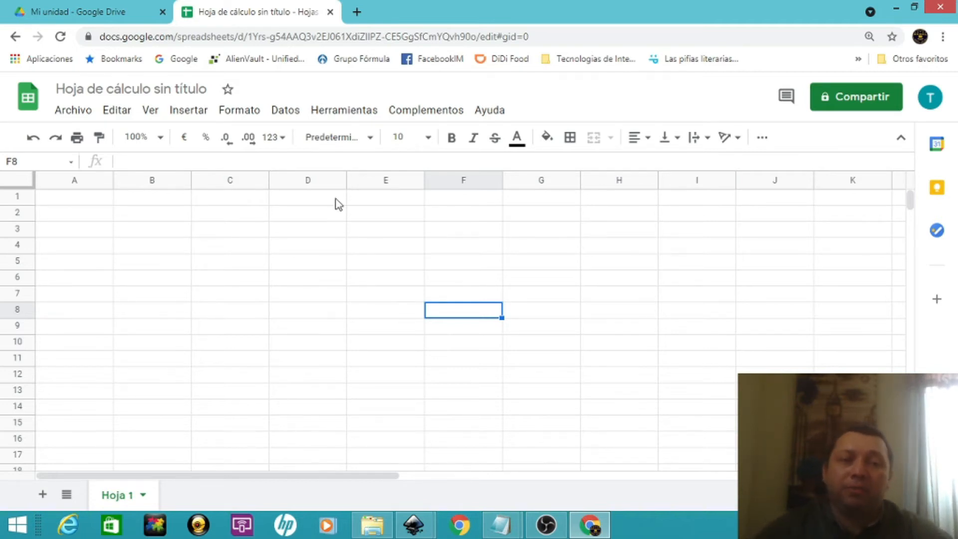
pyautogui.click(330, 179)
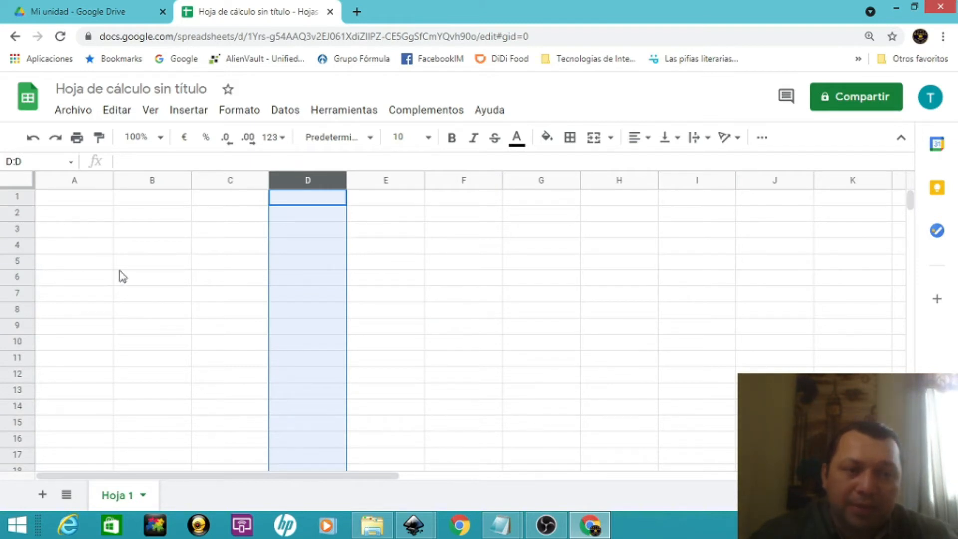
pyautogui.click(300, 267)
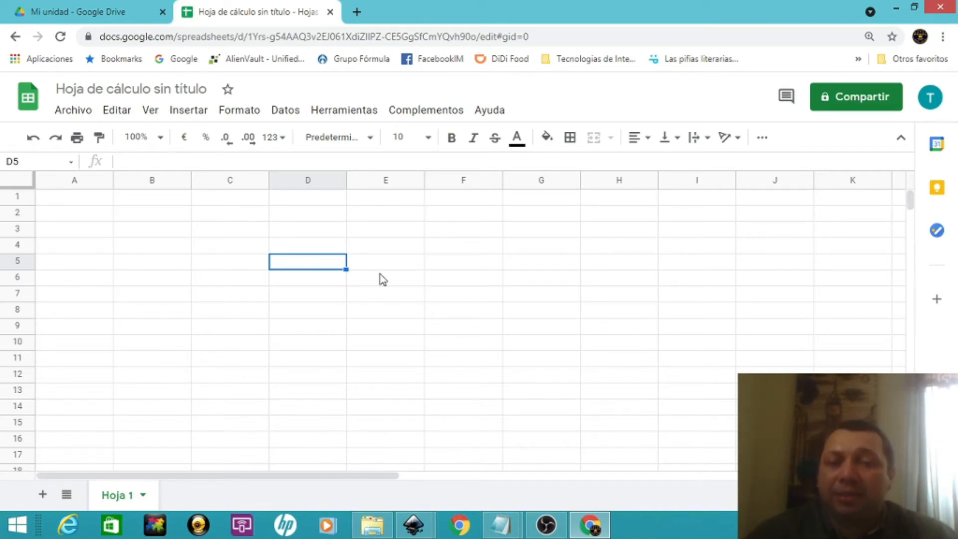
pyautogui.click(429, 325)
pyautogui.click(613, 375)
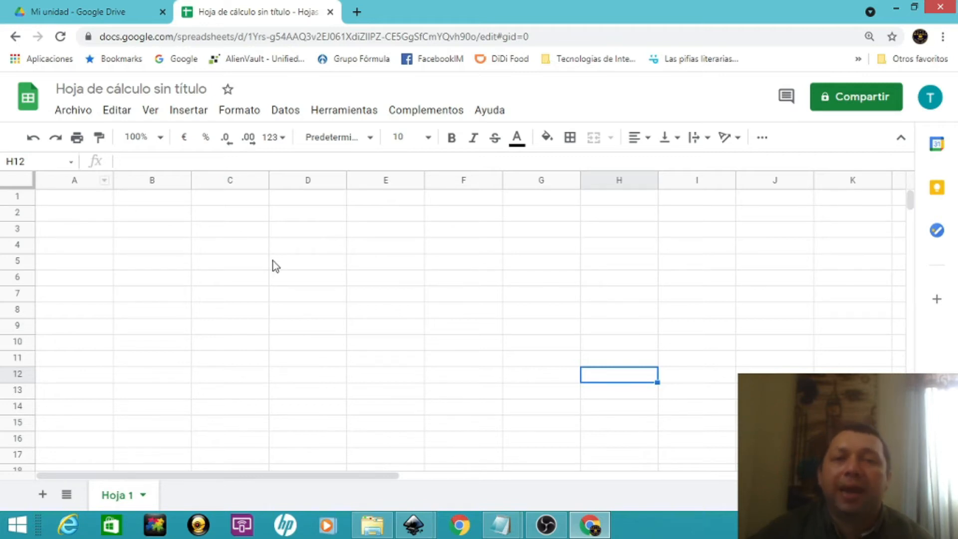
# Rename the untitled spreadsheet as "Presupuesto Familiar"
pyautogui.click(150, 87)
pyautogui.press('BackSpace')
pyautogui.write('Pro')
pyautogui.press('BackSpace')
pyautogui.press('BackSpace')
pyautogui.press('BackSpace')
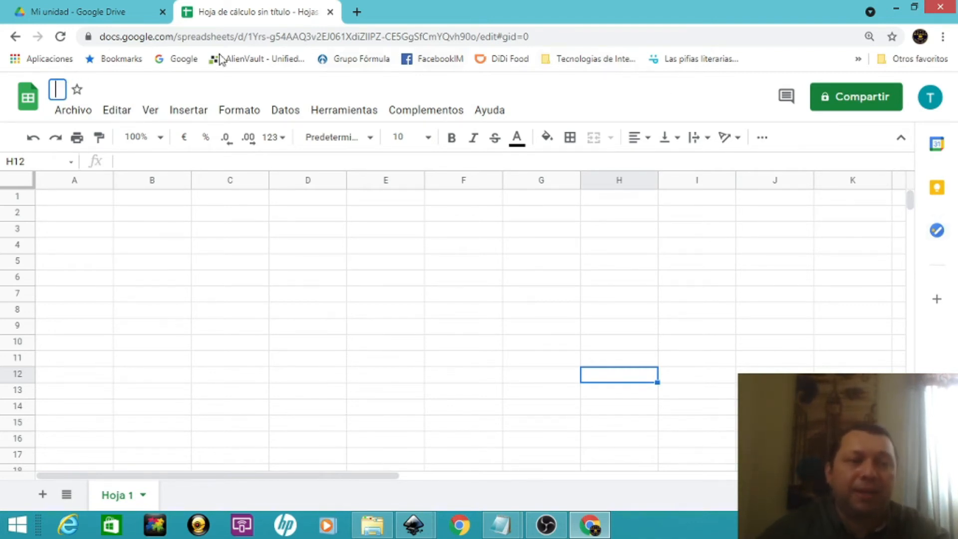
pyautogui.write('Pr')
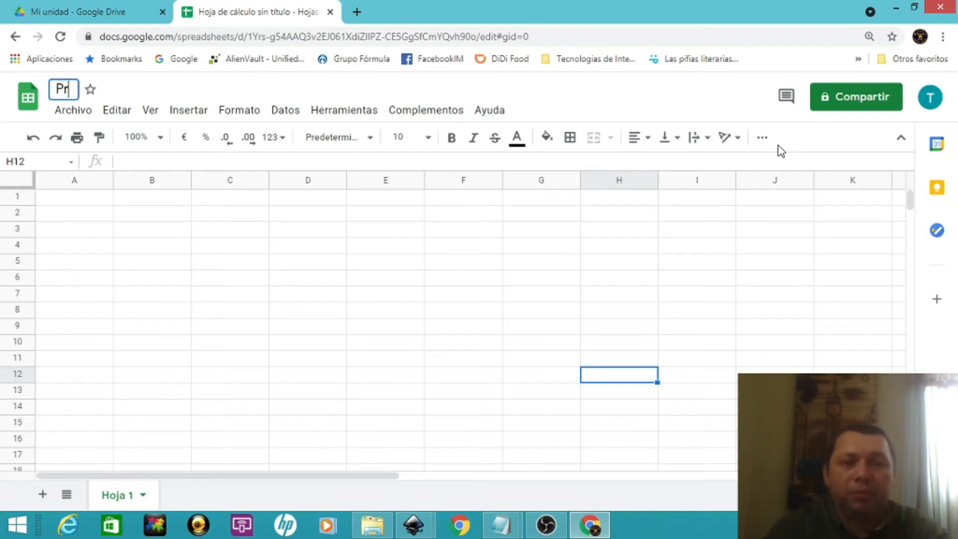
pyautogui.write('esupu')
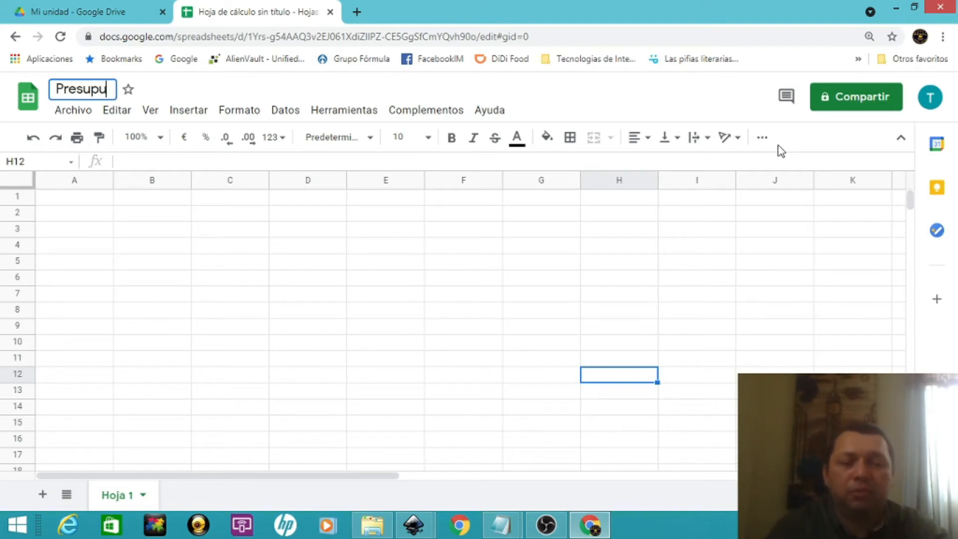
pyautogui.write('esto FAmi')
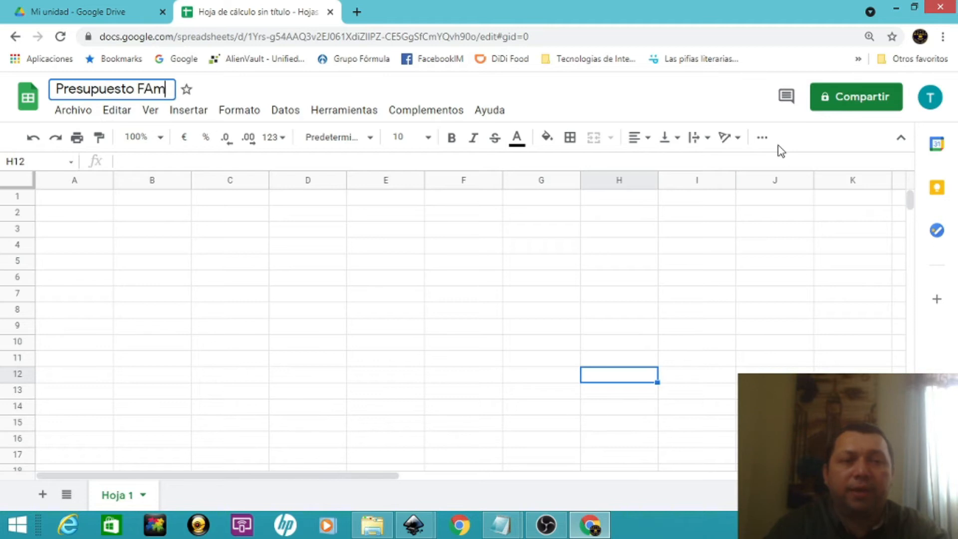
pyautogui.press('BackSpace')
pyautogui.press('BackSpace')
pyautogui.press('BackSpace')
pyautogui.write('ami')
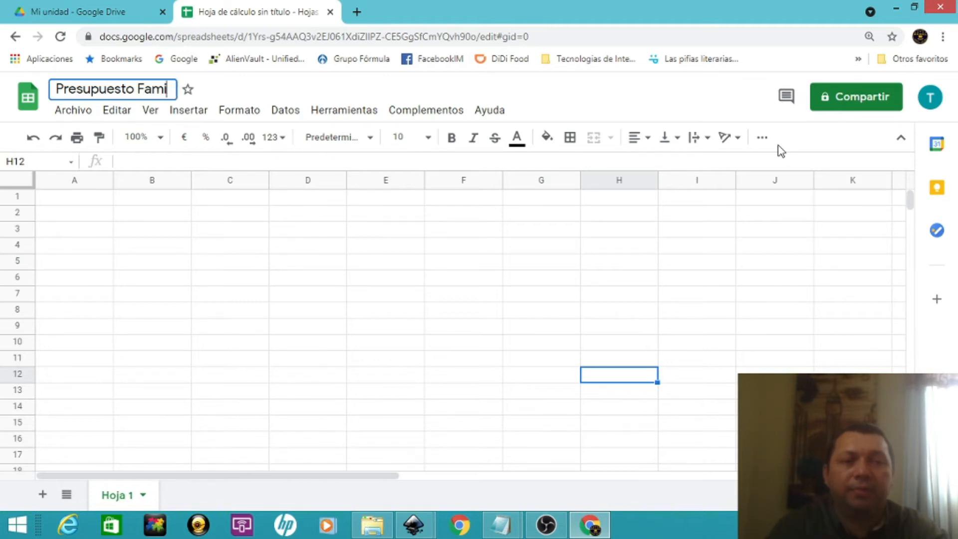
pyautogui.write('liar')
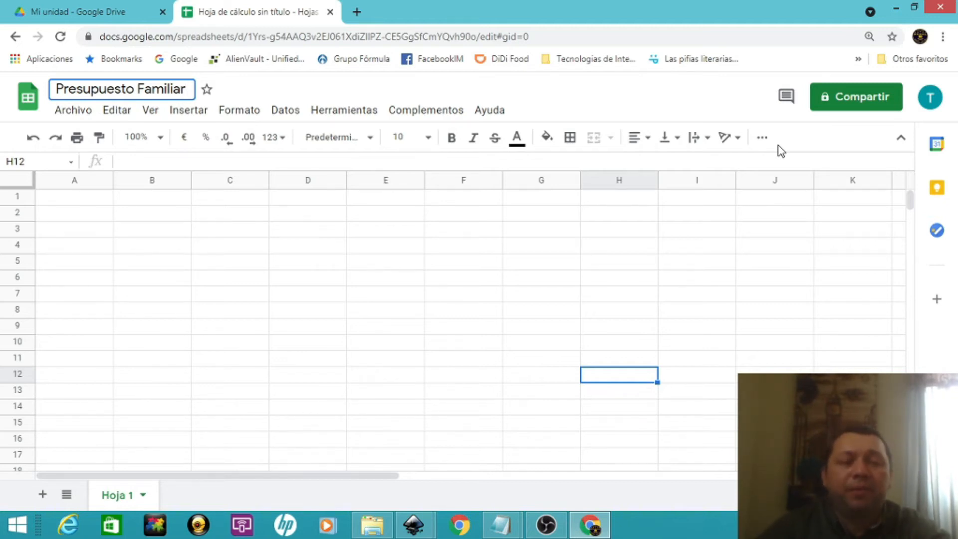
pyautogui.click(382, 218)
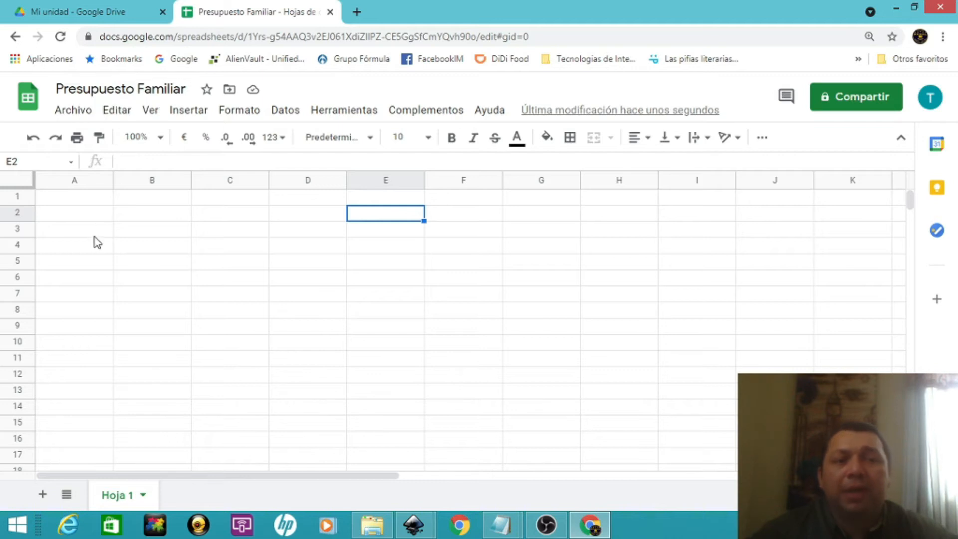
# Enter the title "Presupuesto Familiar" in cell A1
pyautogui.click(173, 283)
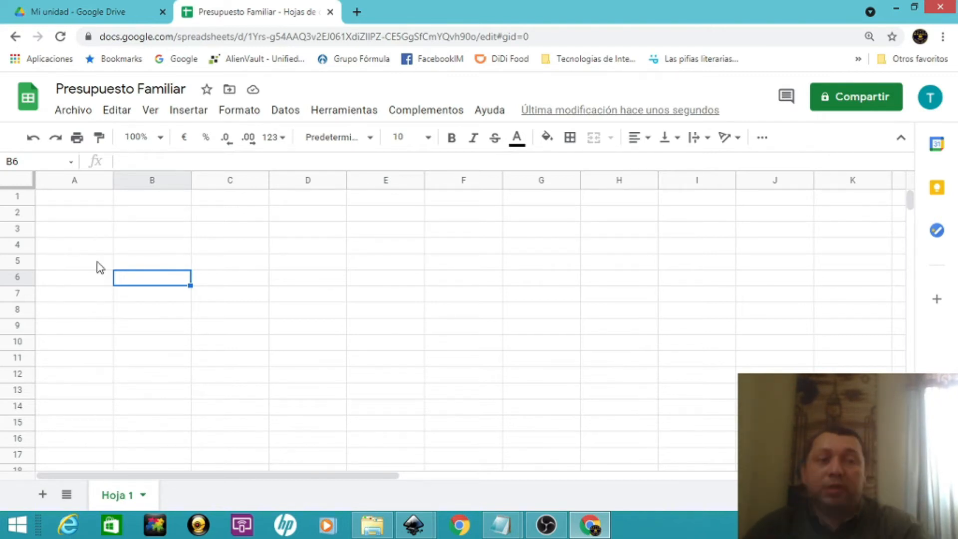
pyautogui.click(132, 231)
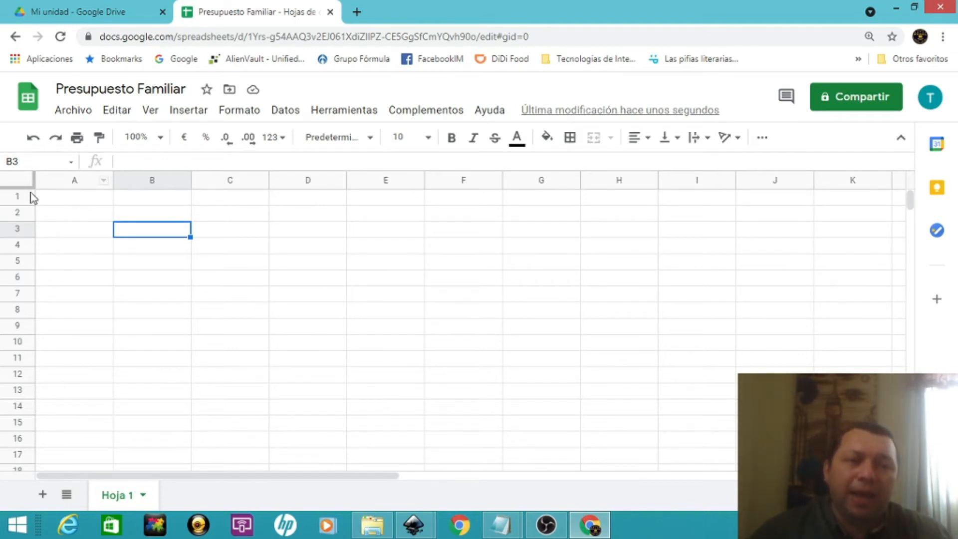
pyautogui.click(66, 202)
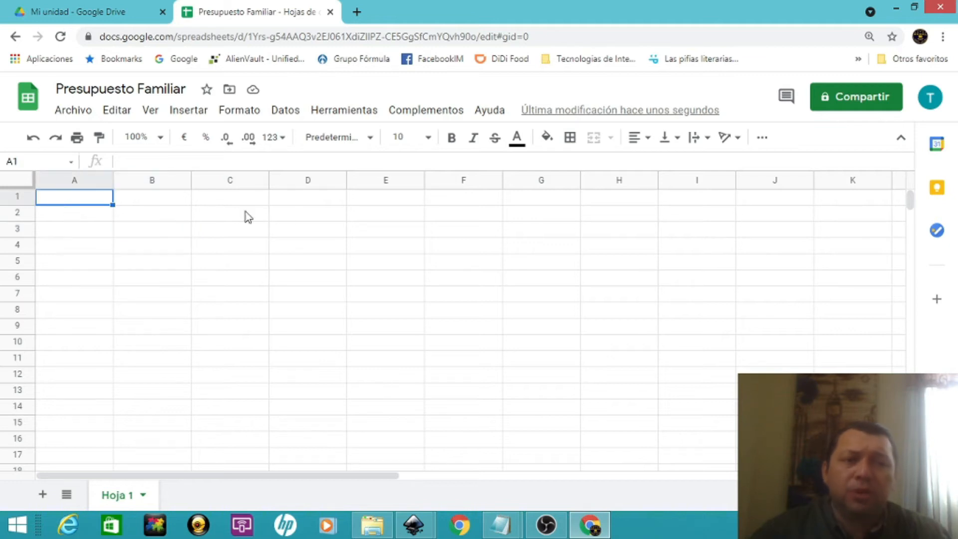
pyautogui.write('Pre')
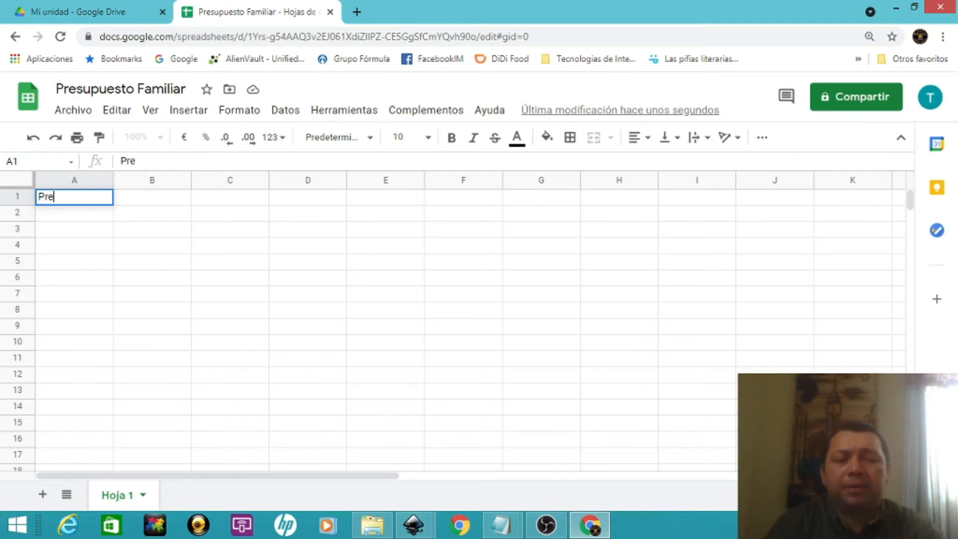
pyautogui.write('supuesto F')
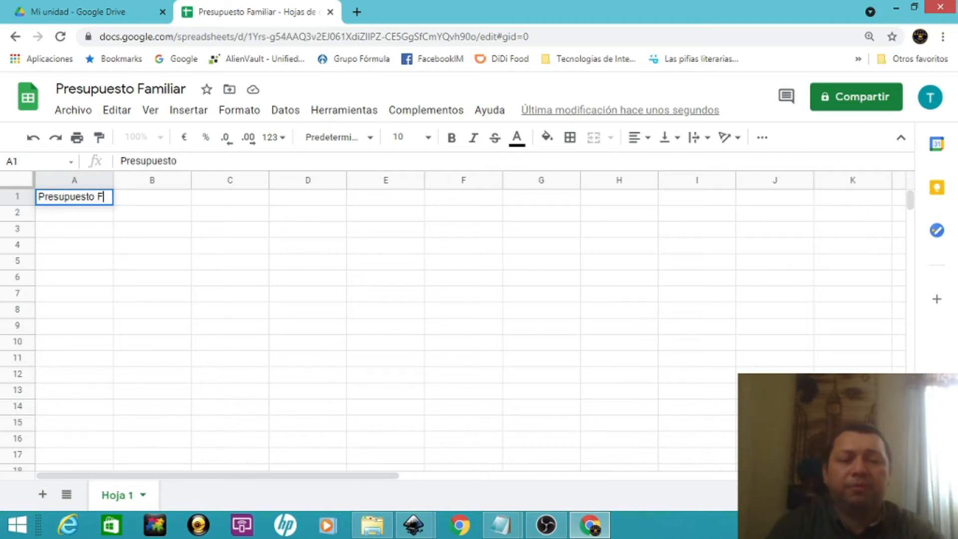
pyautogui.write('amiliar')
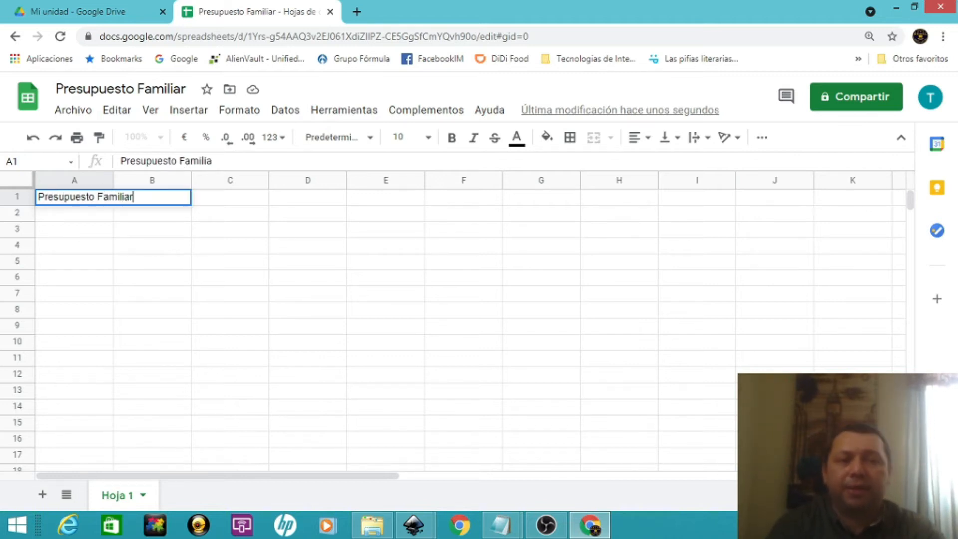
pyautogui.press('BackSpace')
pyautogui.press('BackSpace')
pyautogui.press('BackSpace')
pyautogui.press('BackSpace')
pyautogui.write('lia')
pyautogui.press('Return')
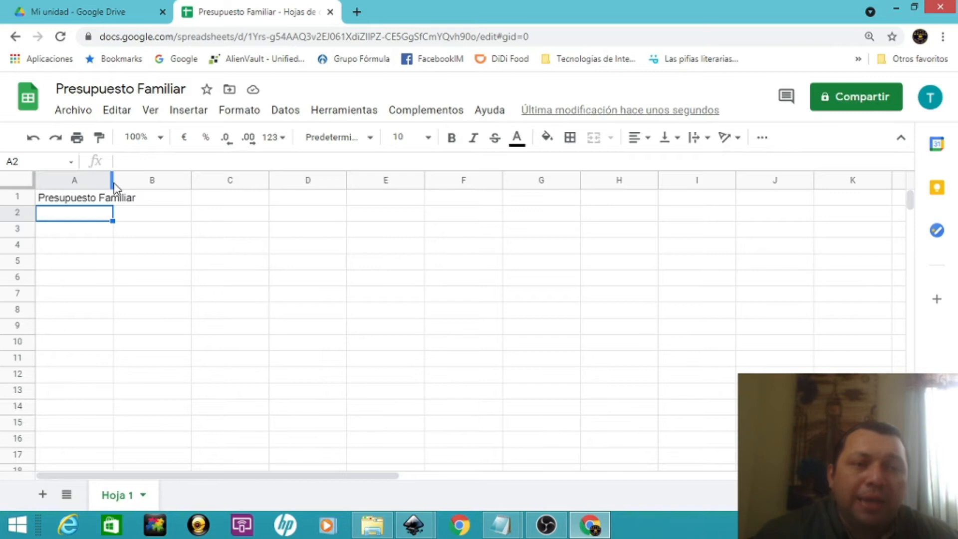
# Widen column A until the title fits inside cell A1
pyautogui.moveTo(112, 182); pyautogui.dragTo(143, 181)
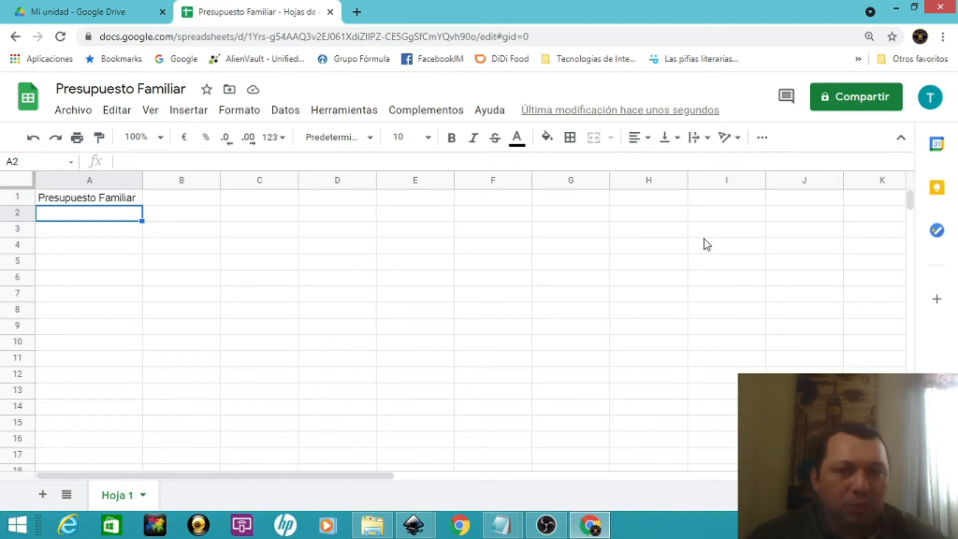
pyautogui.click(811, 197)
pyautogui.click(242, 314)
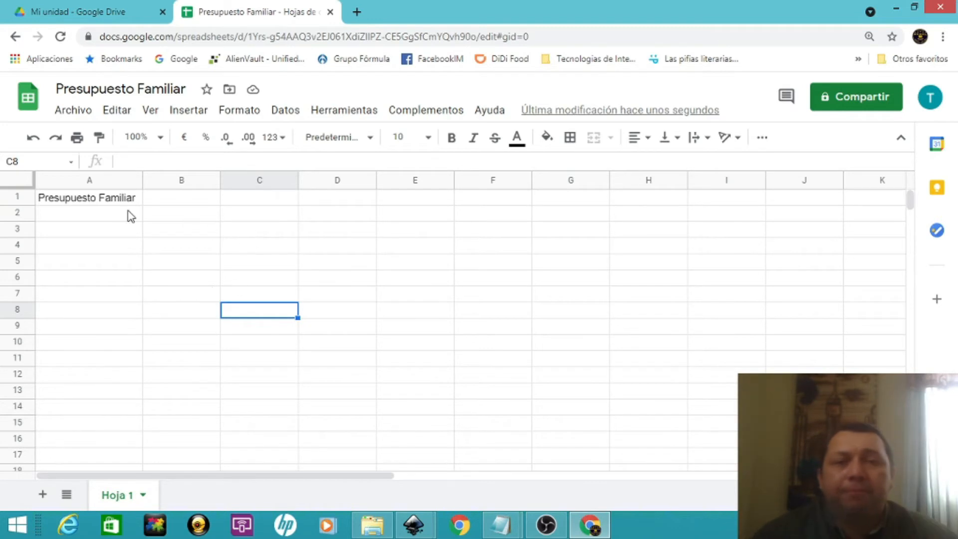
# Select A1 and B1 individually, and extend a selection from A1 across row 1 to J1 to examine the title's span
pyautogui.click(101, 201)
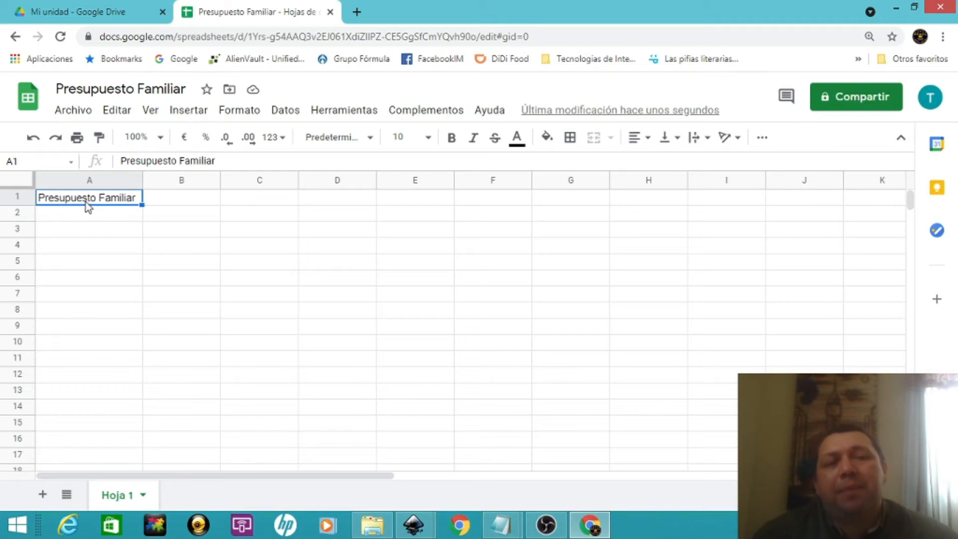
pyautogui.click(168, 199)
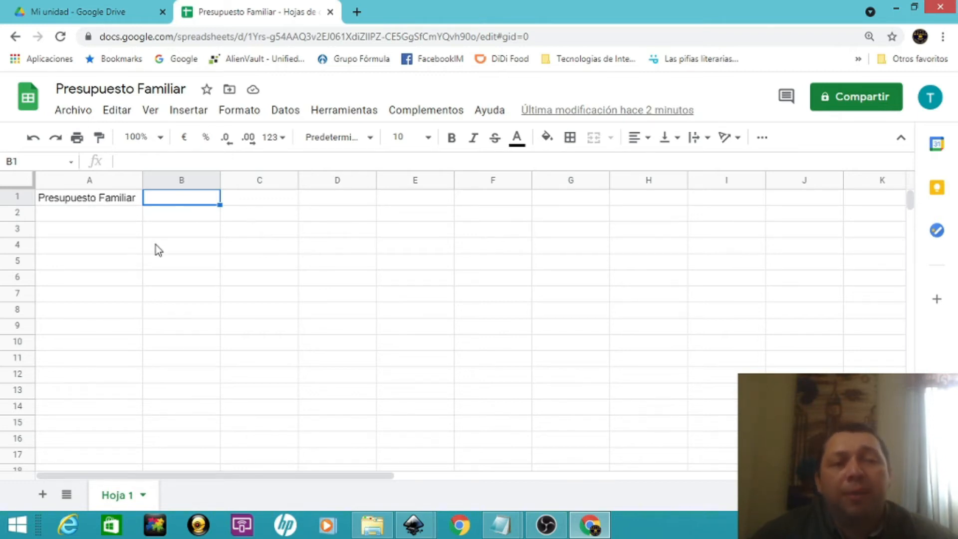
pyautogui.click(100, 202)
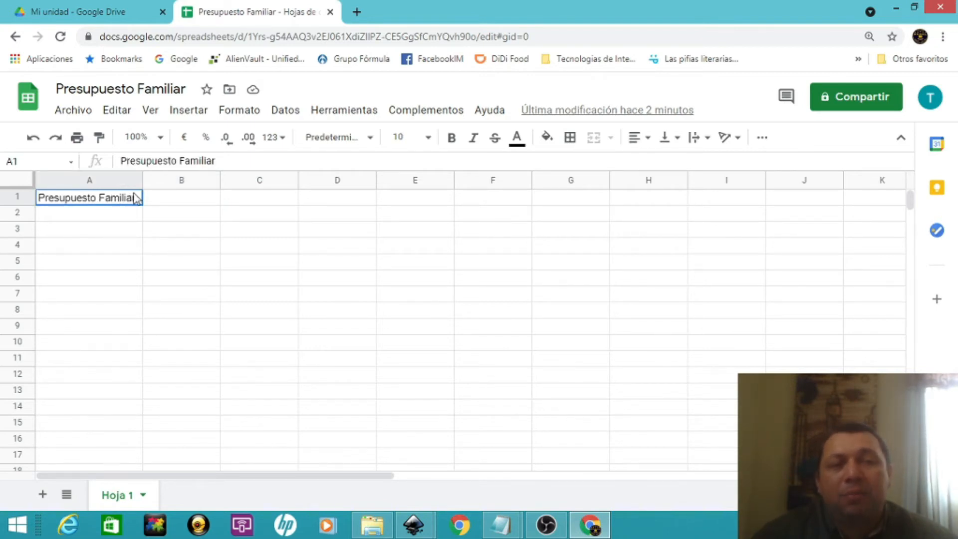
pyautogui.moveTo(135, 198); pyautogui.dragTo(153, 199)
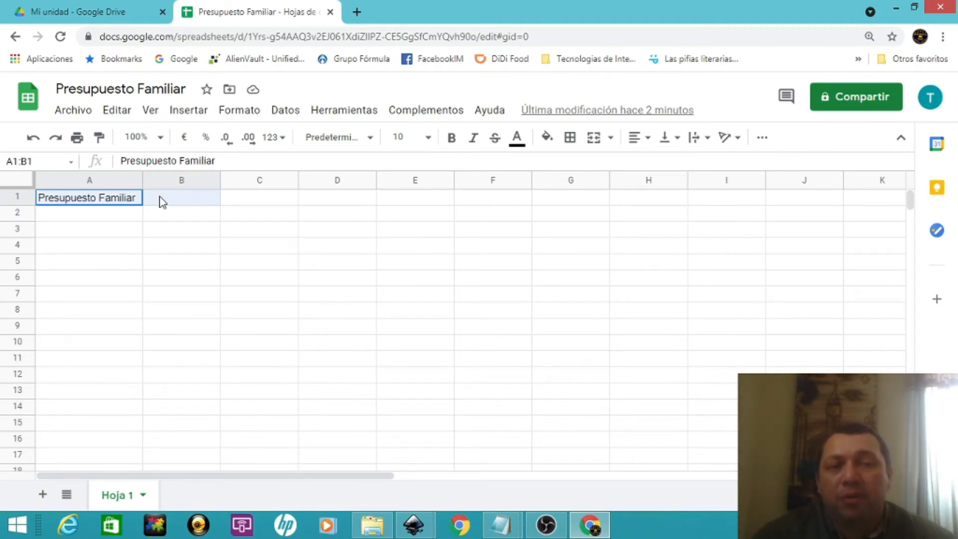
pyautogui.moveTo(195, 199); pyautogui.dragTo(241, 203)
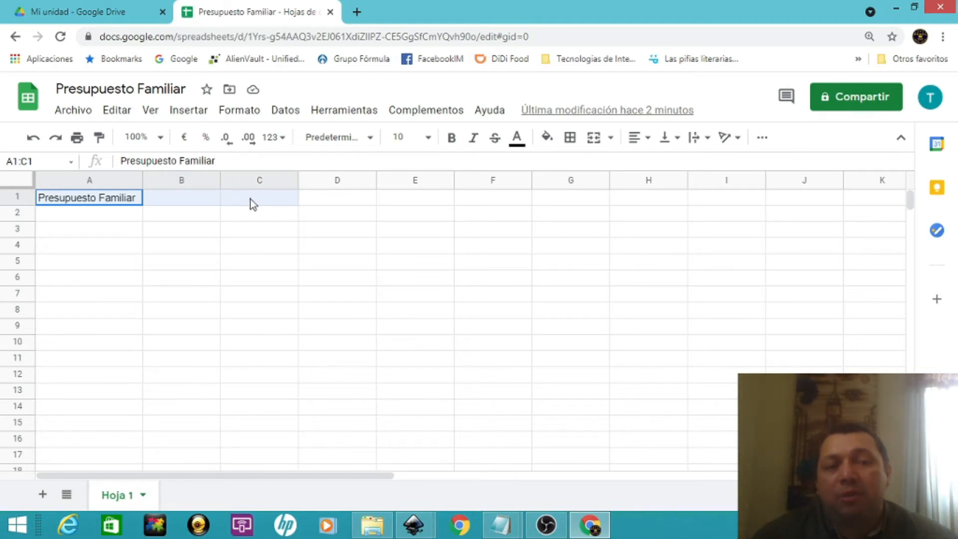
pyautogui.moveTo(297, 197); pyautogui.dragTo(800, 205)
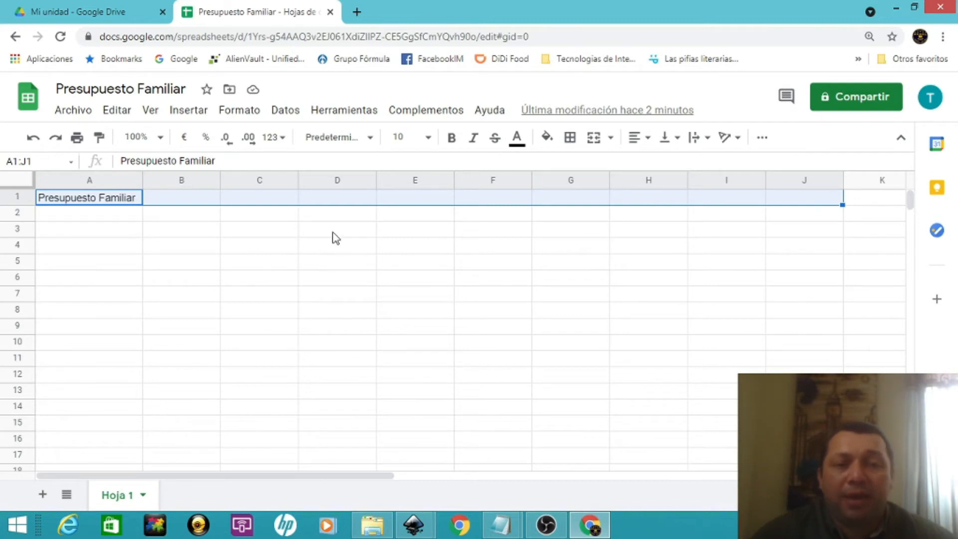
pyautogui.click(353, 357)
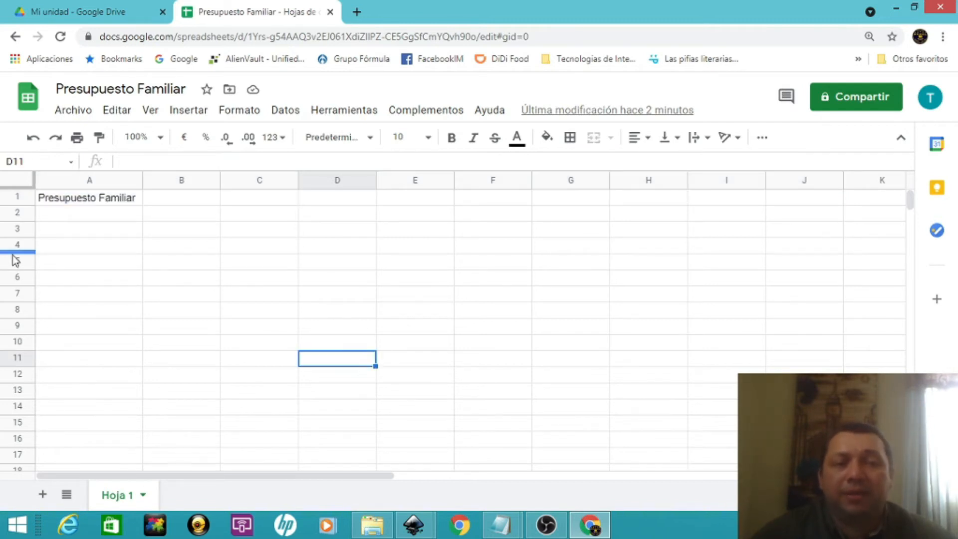
# Compare a horizontal and a vertical cell range by selecting A1:J1 and A1:A13
pyautogui.click(78, 198)
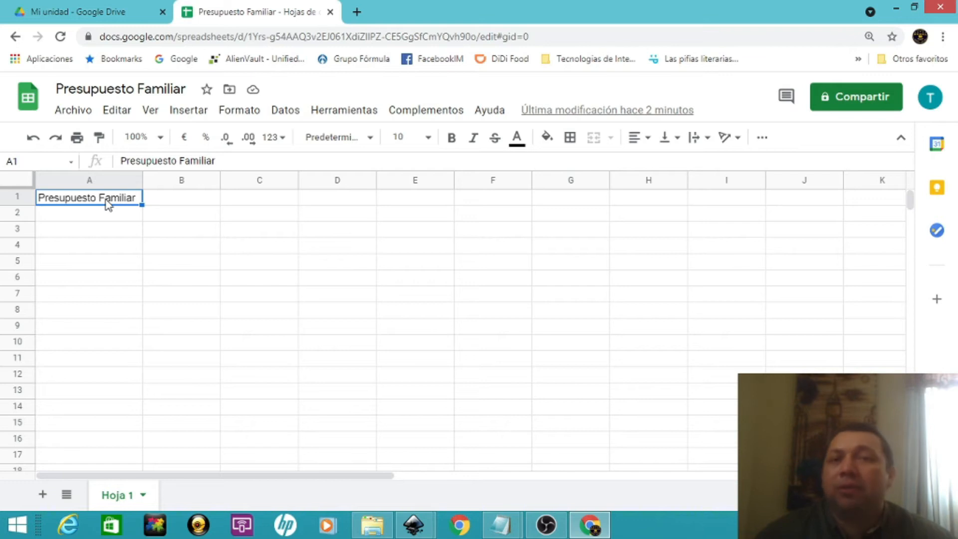
pyautogui.moveTo(108, 205); pyautogui.dragTo(157, 199)
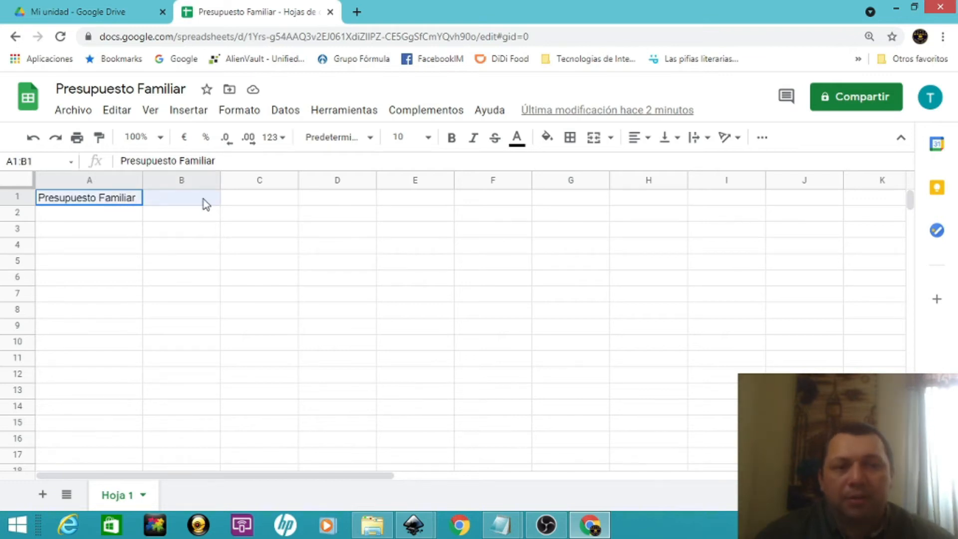
pyautogui.moveTo(270, 201); pyautogui.dragTo(809, 197)
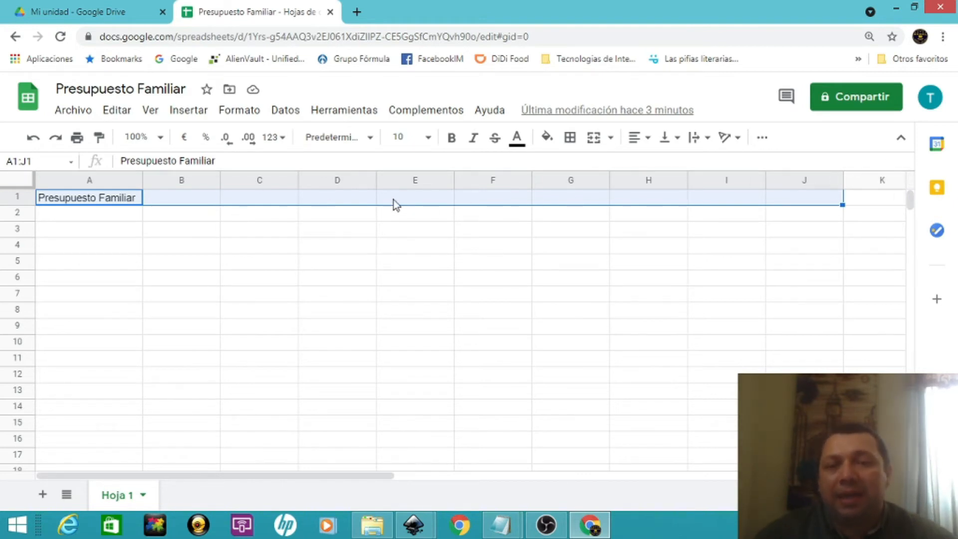
pyautogui.click(135, 249)
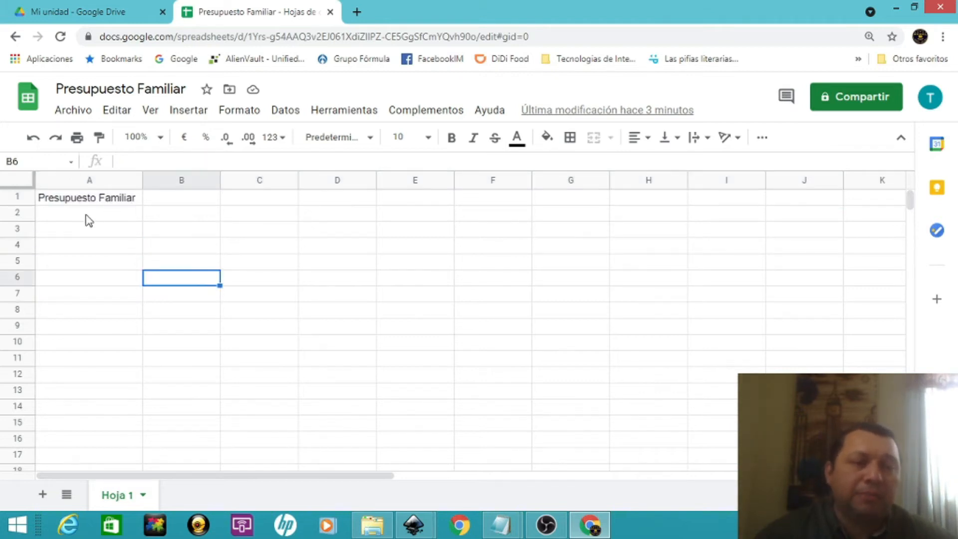
pyautogui.click(99, 199)
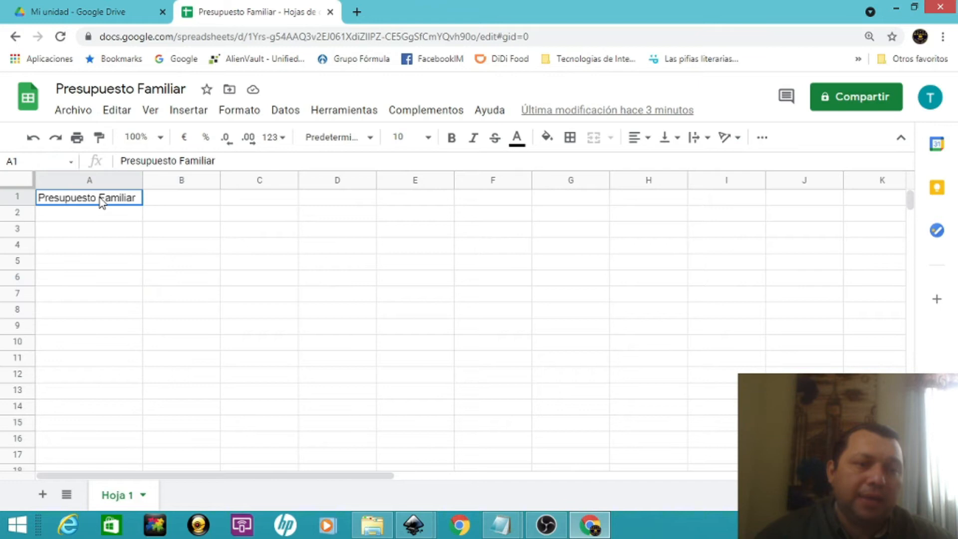
pyautogui.moveTo(105, 216); pyautogui.dragTo(97, 398)
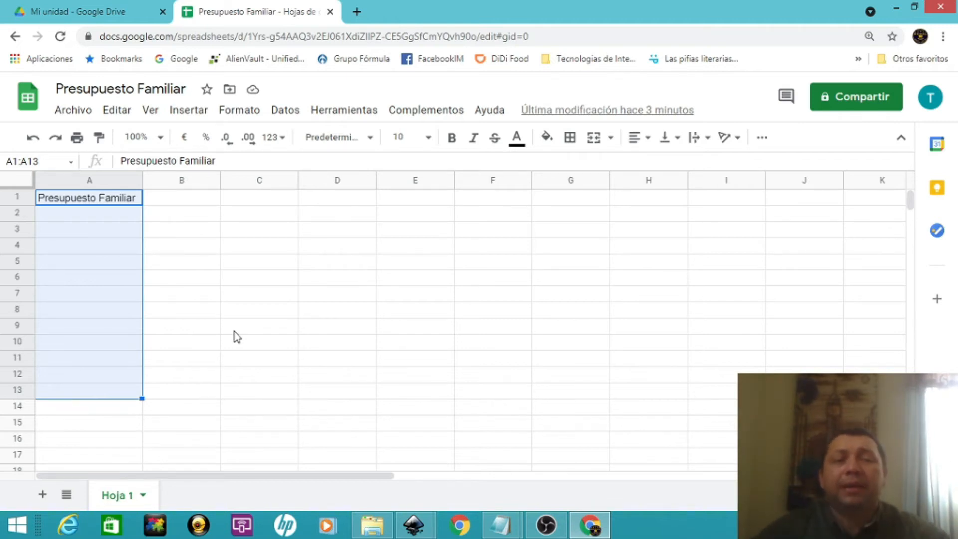
pyautogui.click(217, 357)
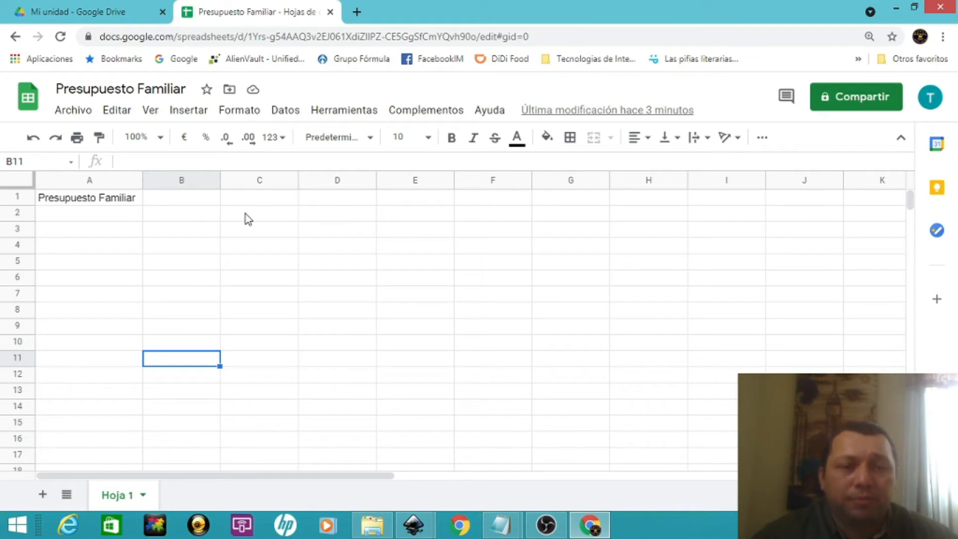
# Merge cells A1 through J1 into a single title cell
pyautogui.click(74, 203)
pyautogui.moveTo(87, 202); pyautogui.dragTo(717, 211)
pyautogui.moveTo(776, 205); pyautogui.dragTo(786, 202)
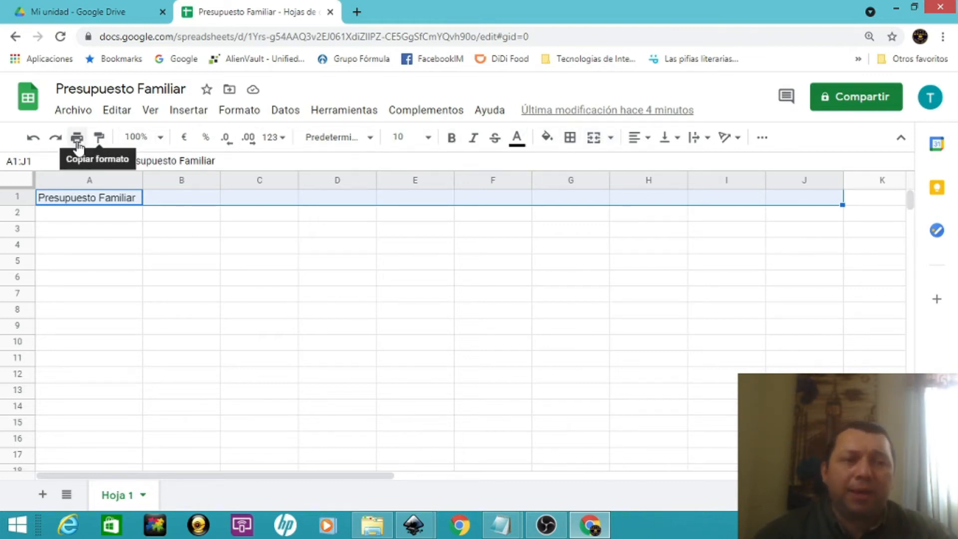
pyautogui.click(592, 138)
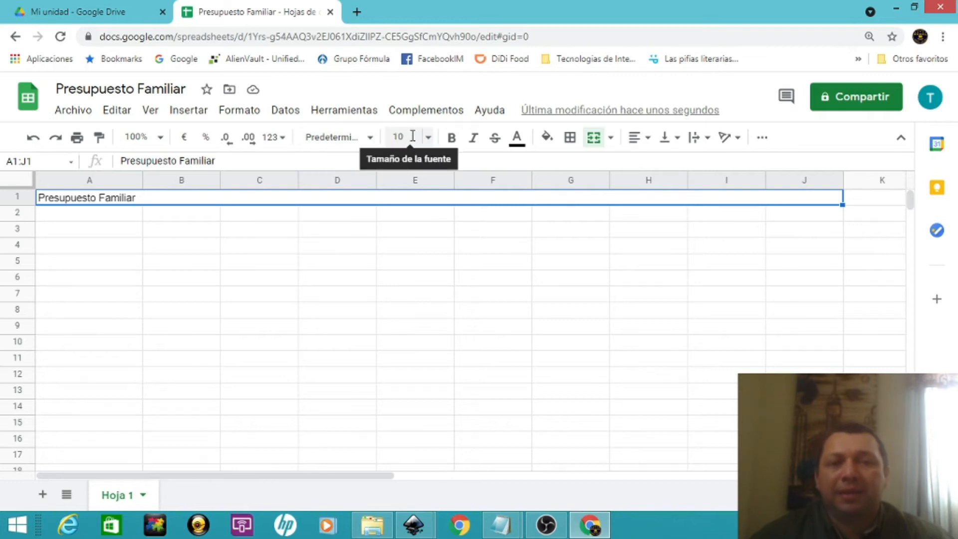
# Set the merged title's font size to 24 and its font to Lora
pyautogui.click(427, 138)
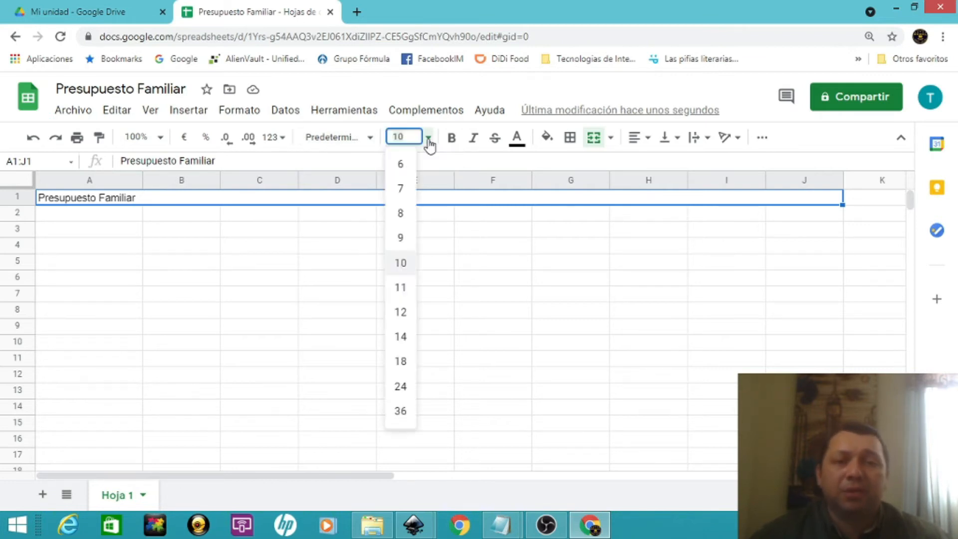
pyautogui.click(400, 387)
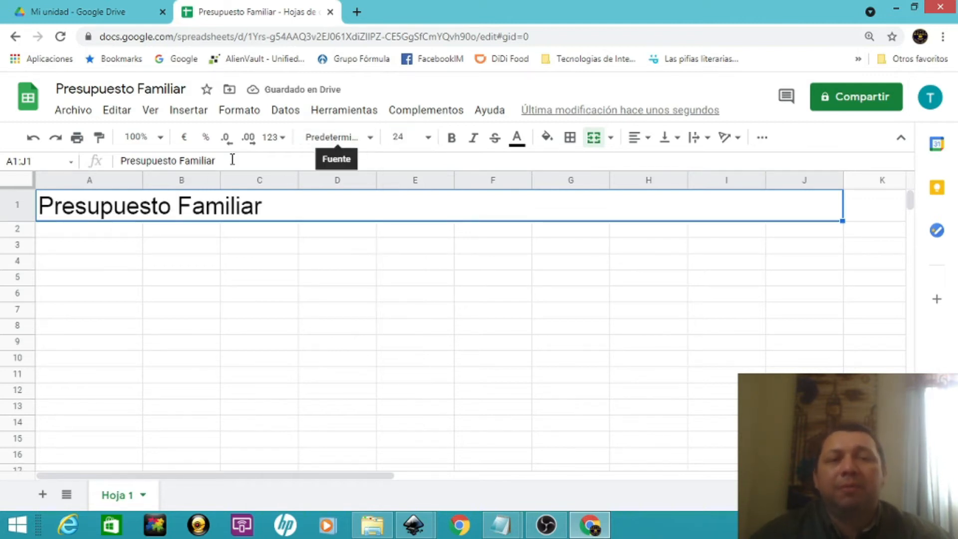
pyautogui.click(372, 138)
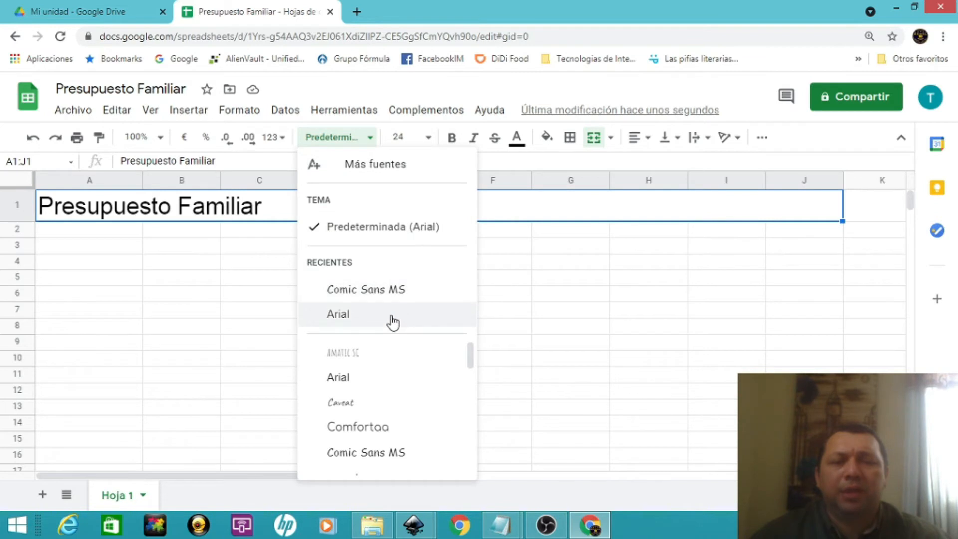
pyautogui.scroll(-3, 444, 439)
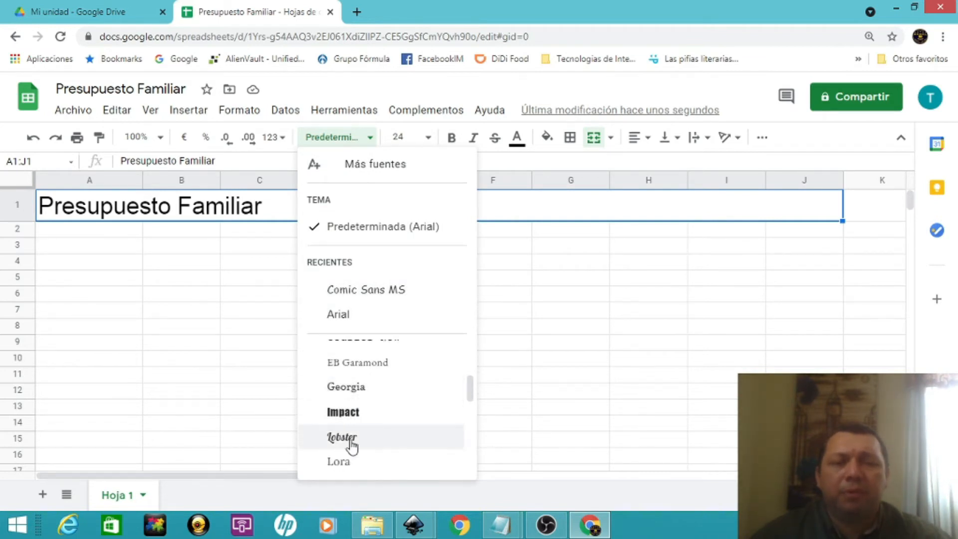
pyautogui.scroll(-2, 381, 452)
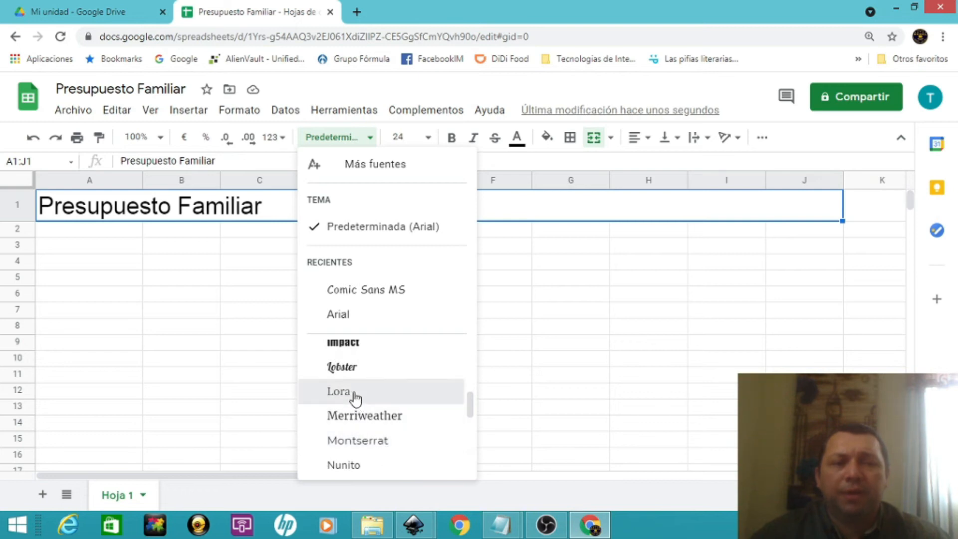
pyautogui.click(355, 394)
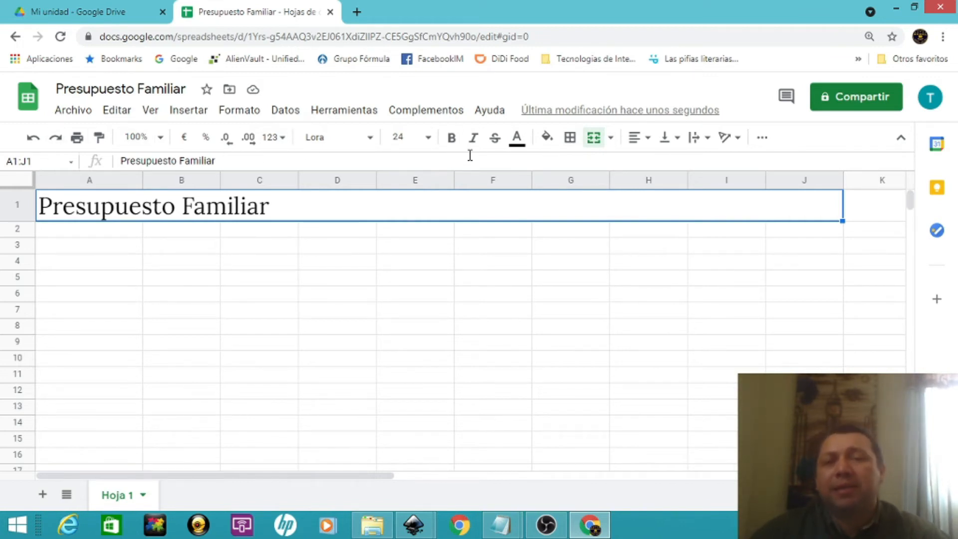
# Fill the merged title cell with yellow and center its text horizontally
pyautogui.click(547, 143)
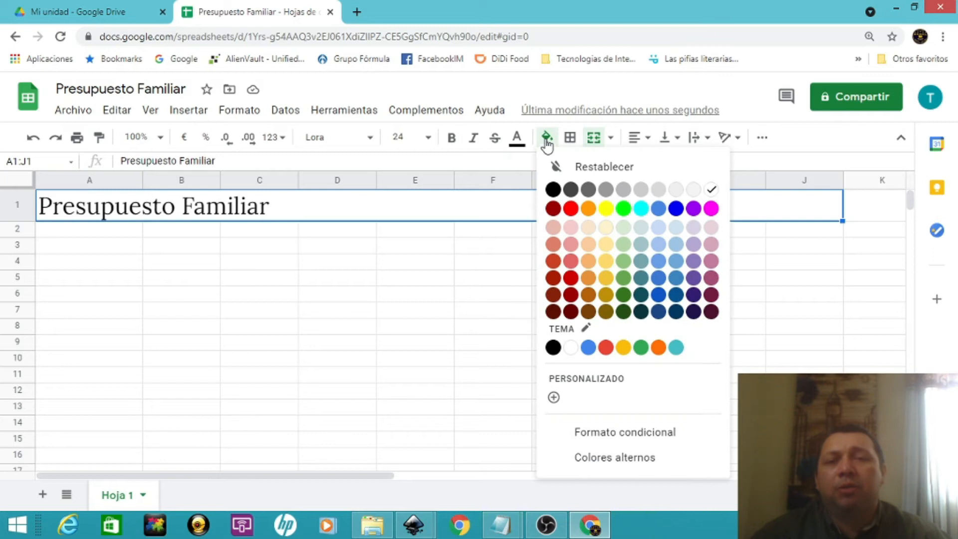
pyautogui.click(607, 212)
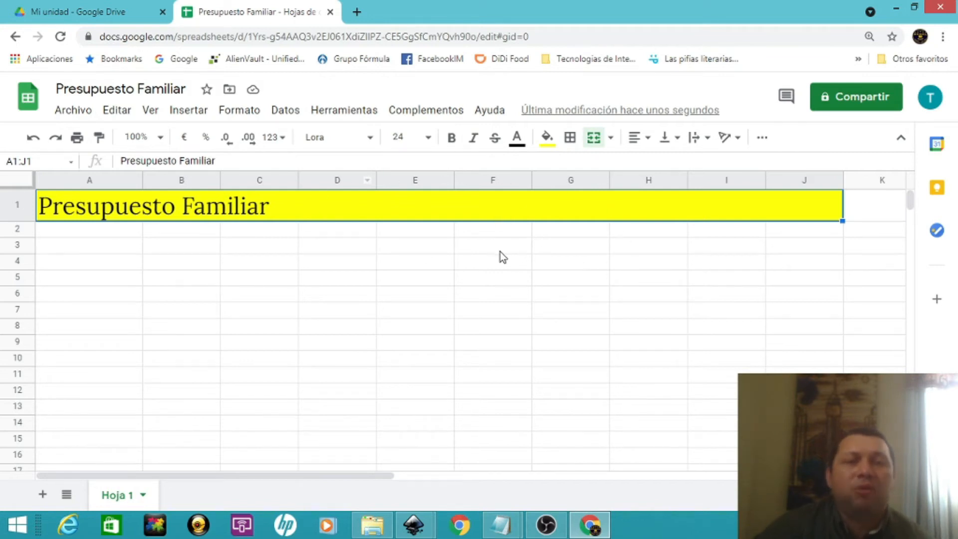
pyautogui.click(652, 140)
pyautogui.click(648, 140)
pyautogui.click(634, 141)
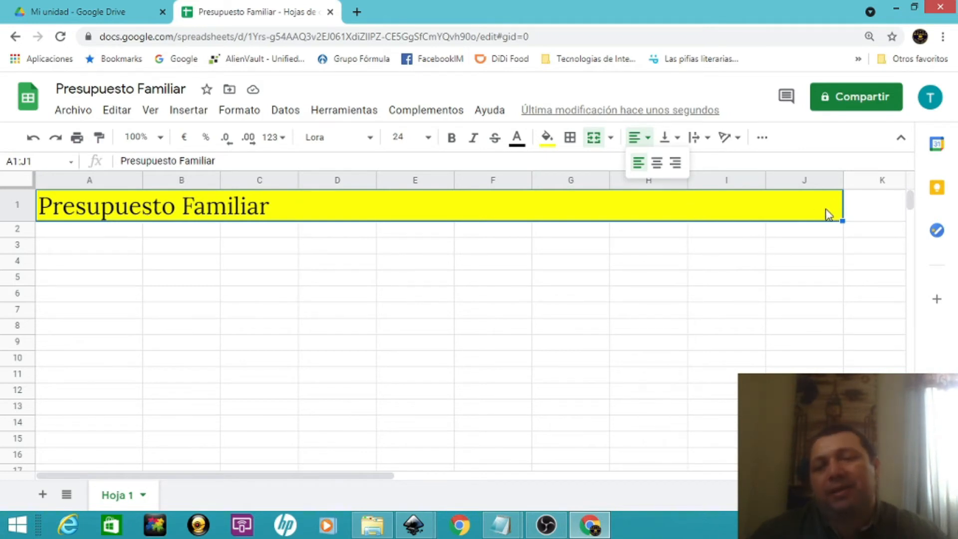
pyautogui.click(657, 163)
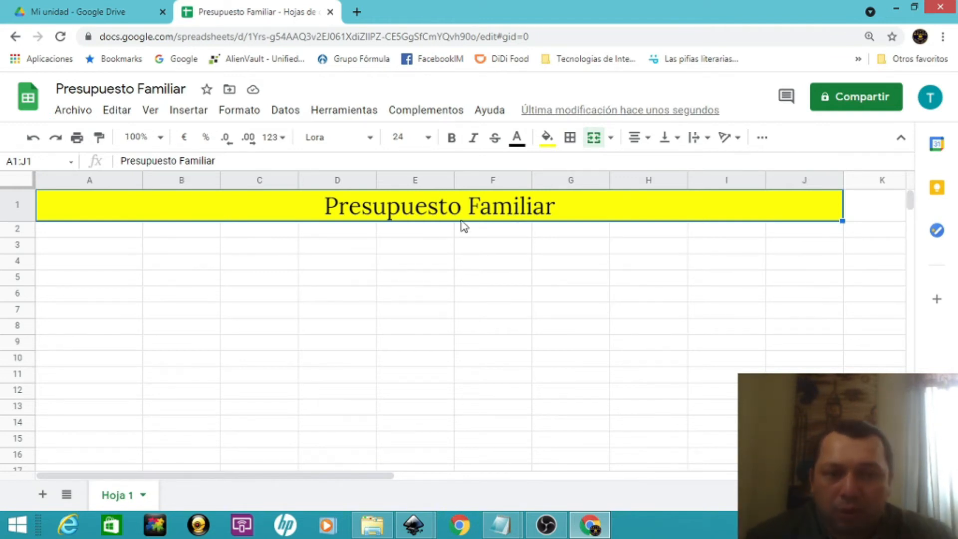
# Enter the label "ingresos Mensuales Previstos" in cell A3
pyautogui.click(360, 285)
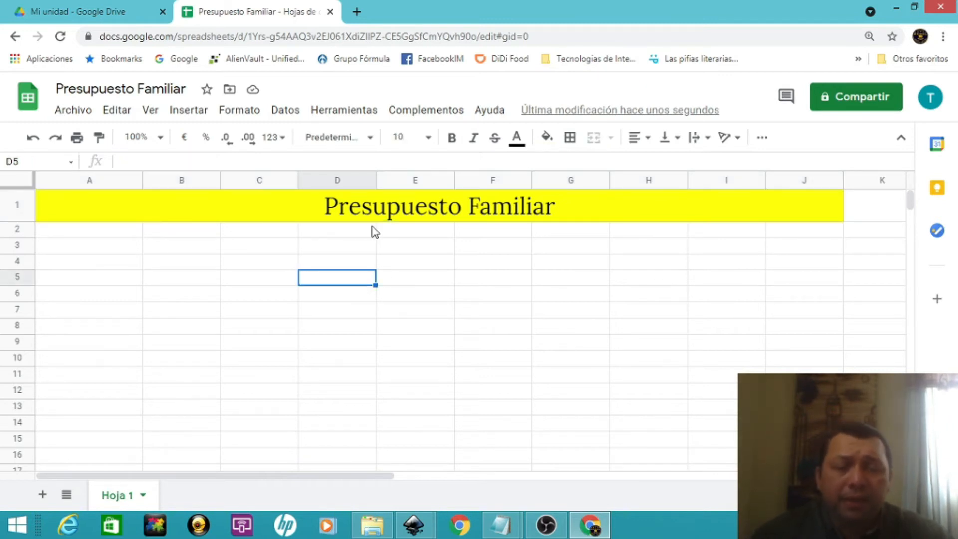
pyautogui.click(86, 249)
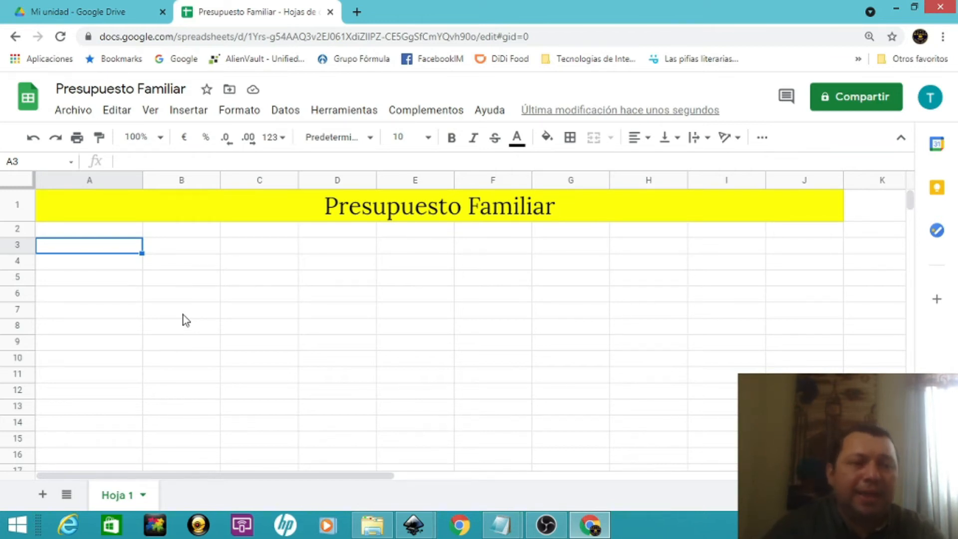
pyautogui.write('ingresos Mensual')
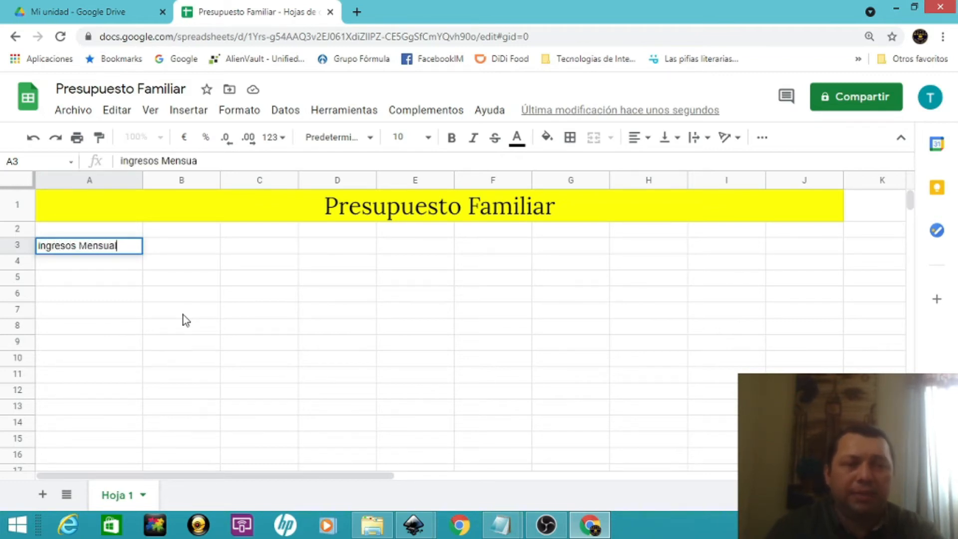
pyautogui.write('es Previstos')
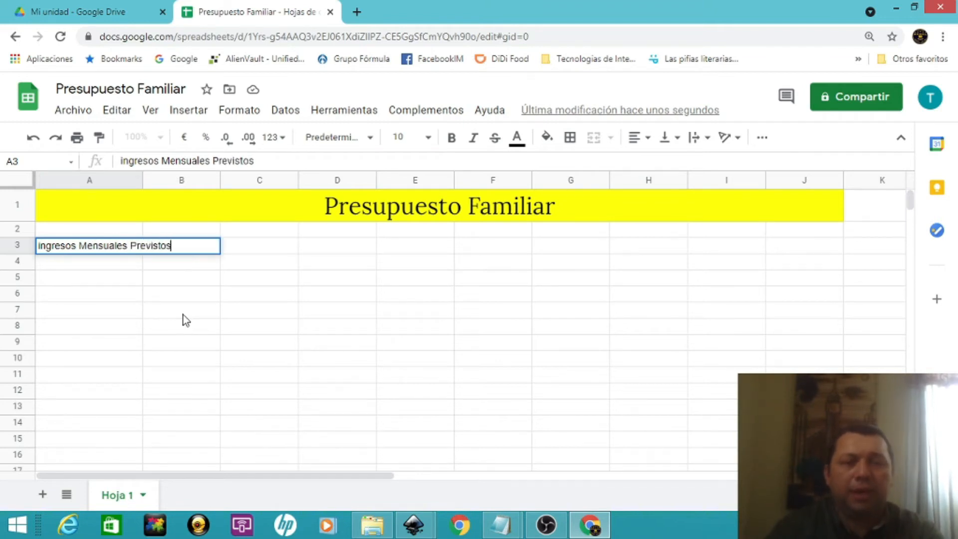
pyautogui.press('Return')
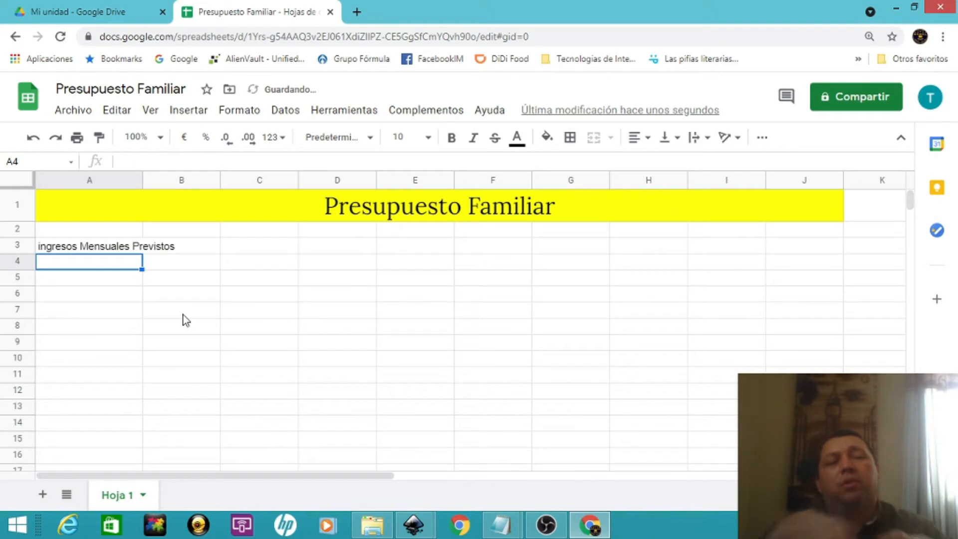
# Capitalize the first letter of the label in A3 so it reads "Ingresos Mensuales Previstos"
pyautogui.click(68, 250)
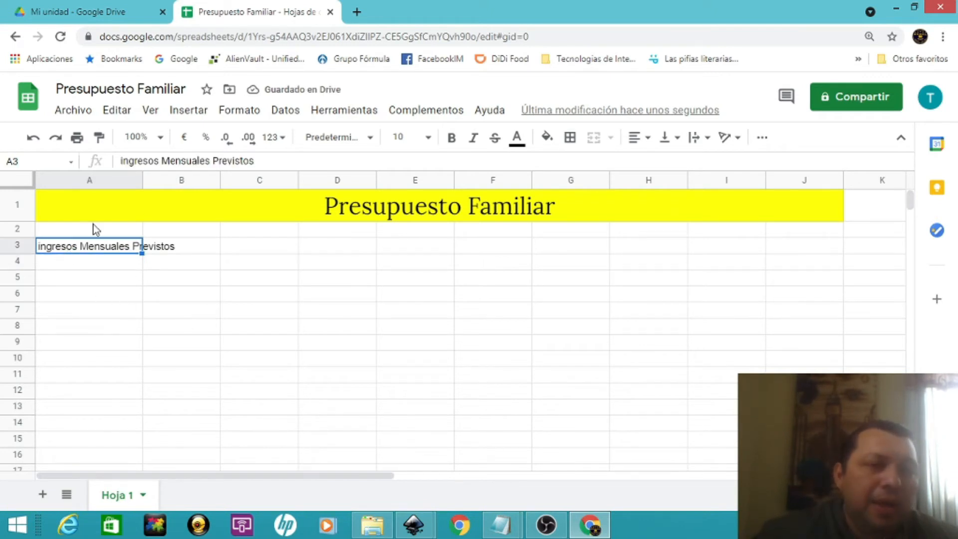
pyautogui.click(122, 160)
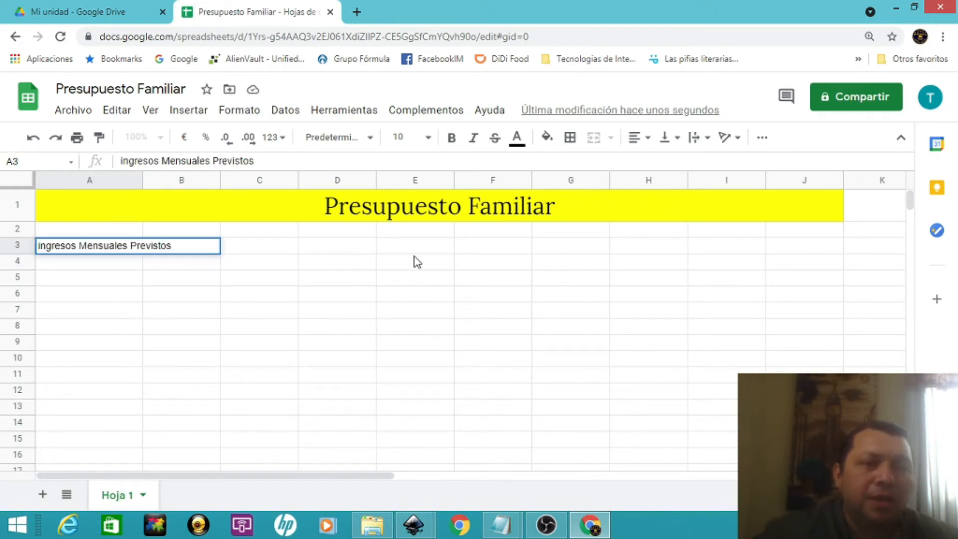
pyautogui.press('Delete')
pyautogui.write('I')
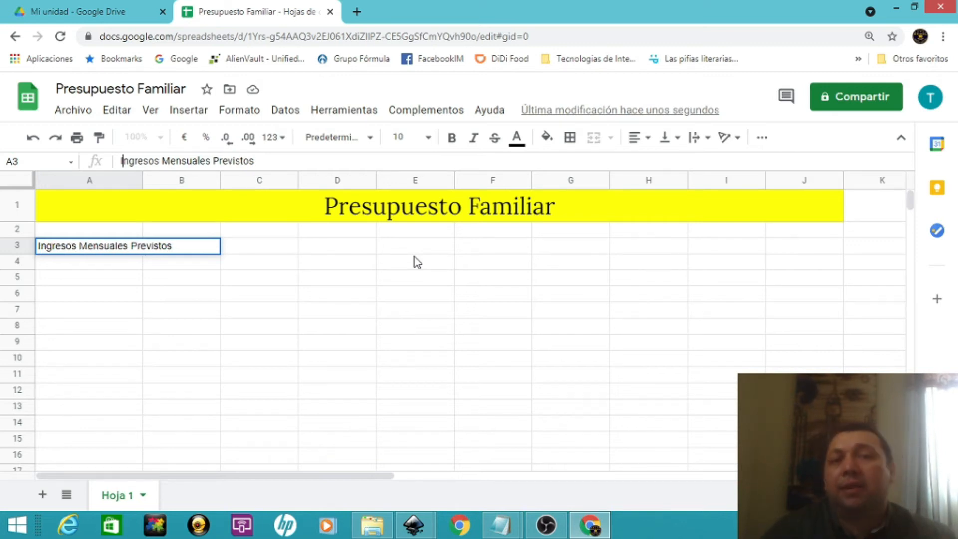
pyautogui.press('Return')
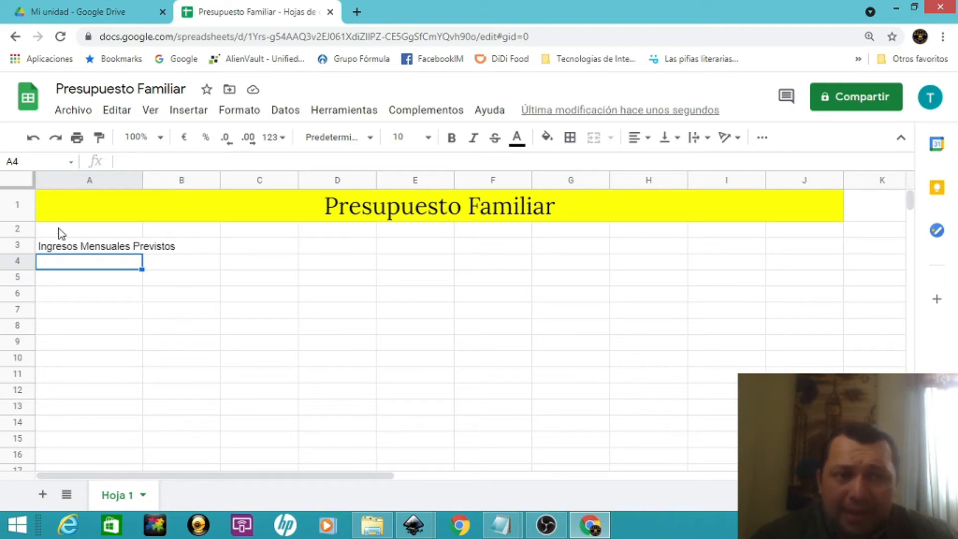
# Enter the label "Ingreso 1" in cell B3, beside the monthly income heading
pyautogui.click(66, 250)
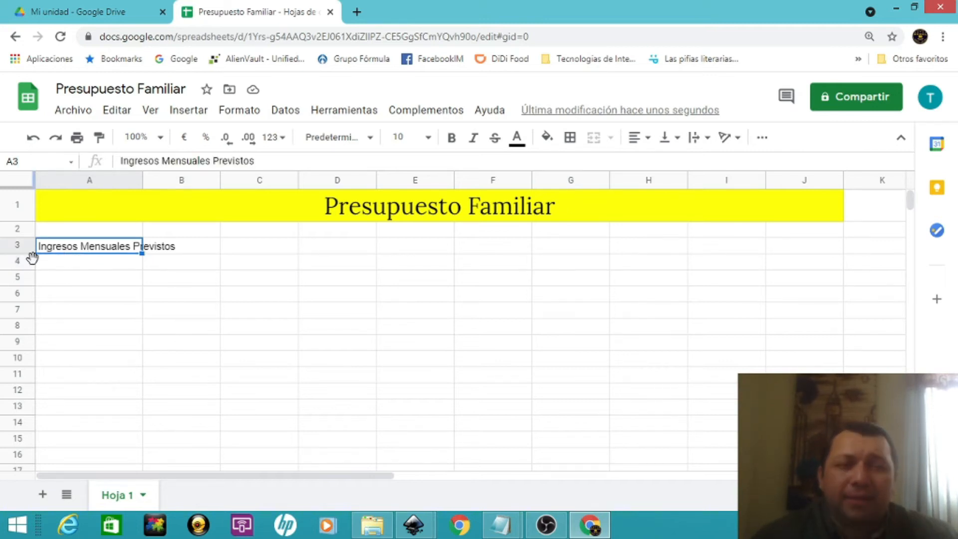
pyautogui.click(171, 247)
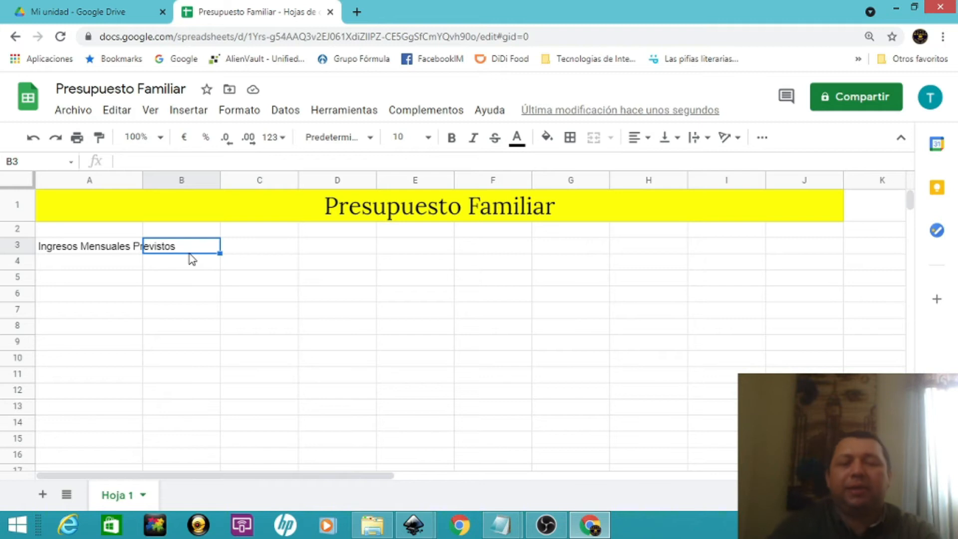
pyautogui.write('Ingres')
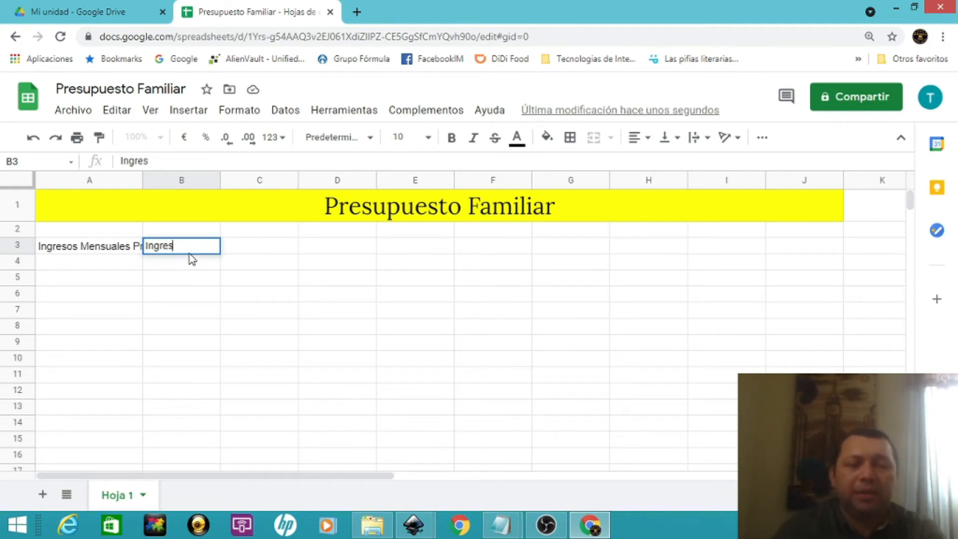
pyautogui.write('o 1')
pyautogui.press('Return')
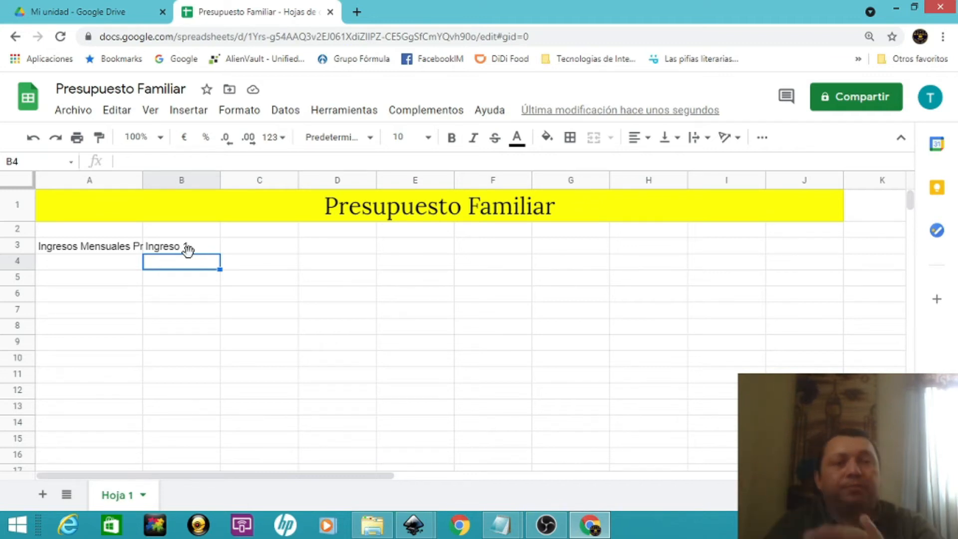
# Enter the label "Ingresos Adicionales" in cell B4, below "Ingreso 1"
pyautogui.click(190, 252)
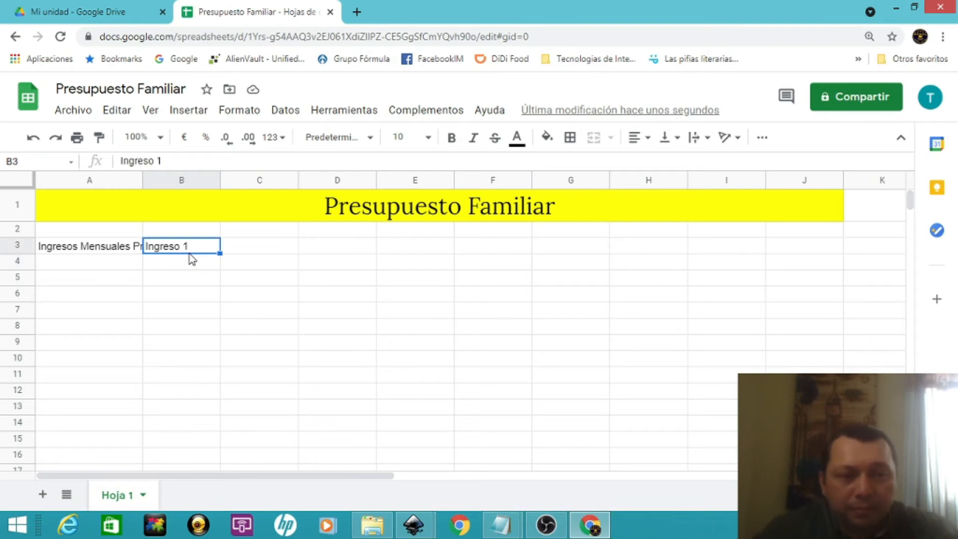
pyautogui.press('Down')
pyautogui.press('Up')
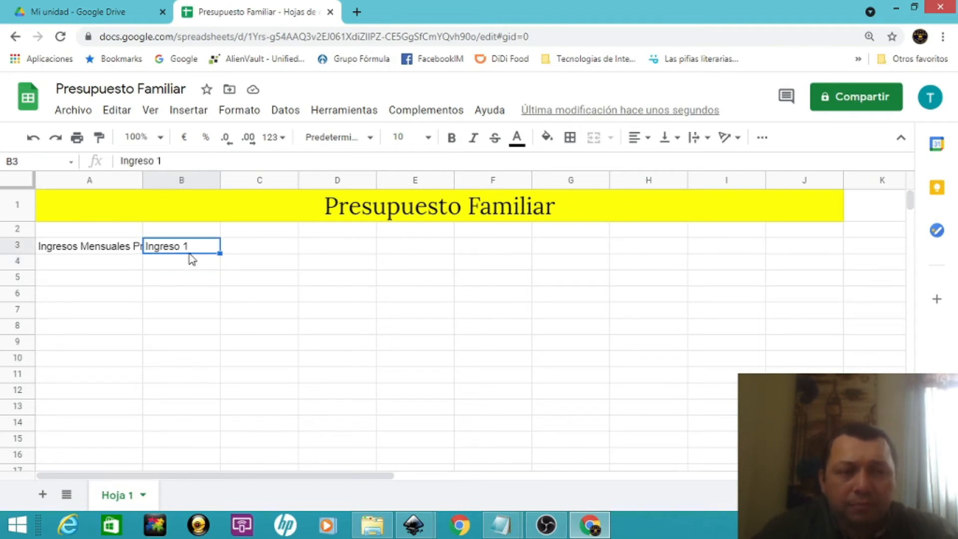
pyautogui.press('Right')
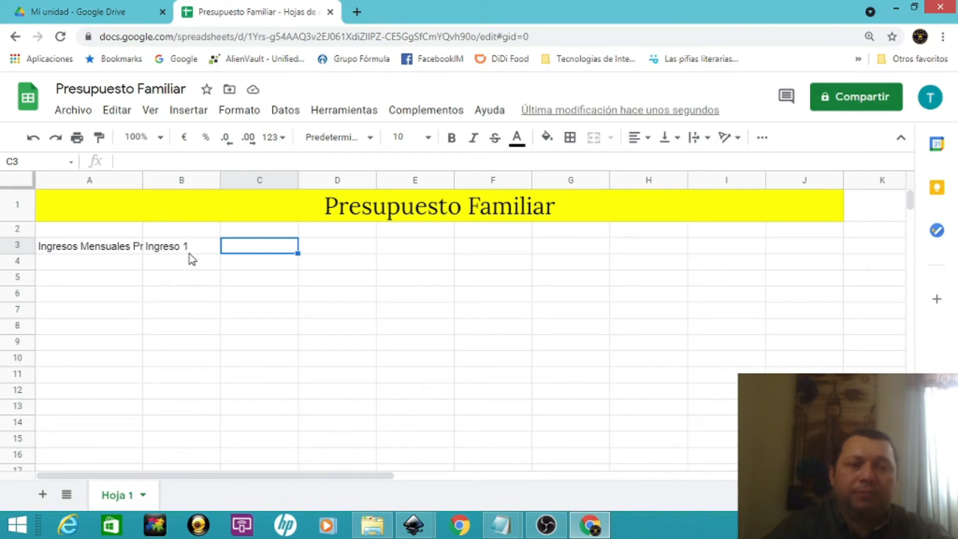
pyautogui.press('Return')
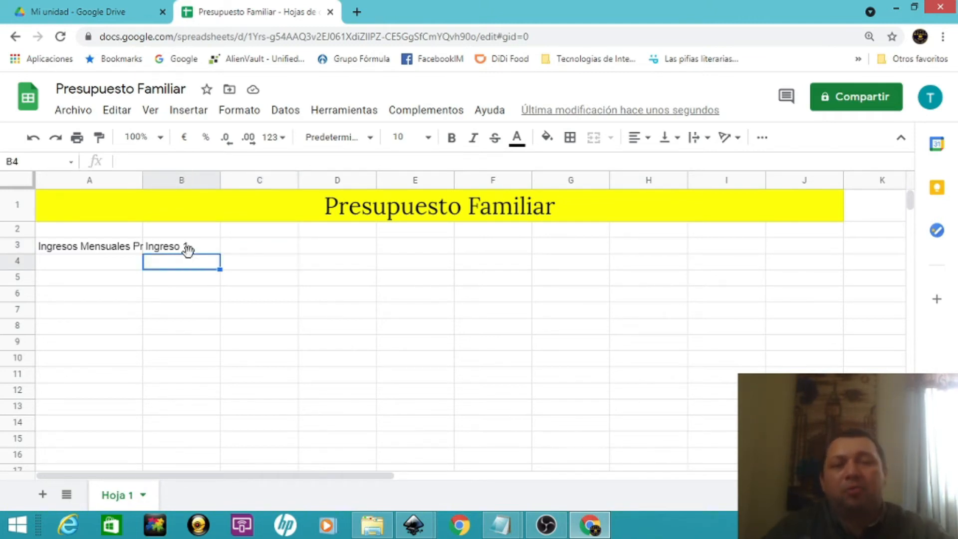
pyautogui.write('Ingresos Adicionales')
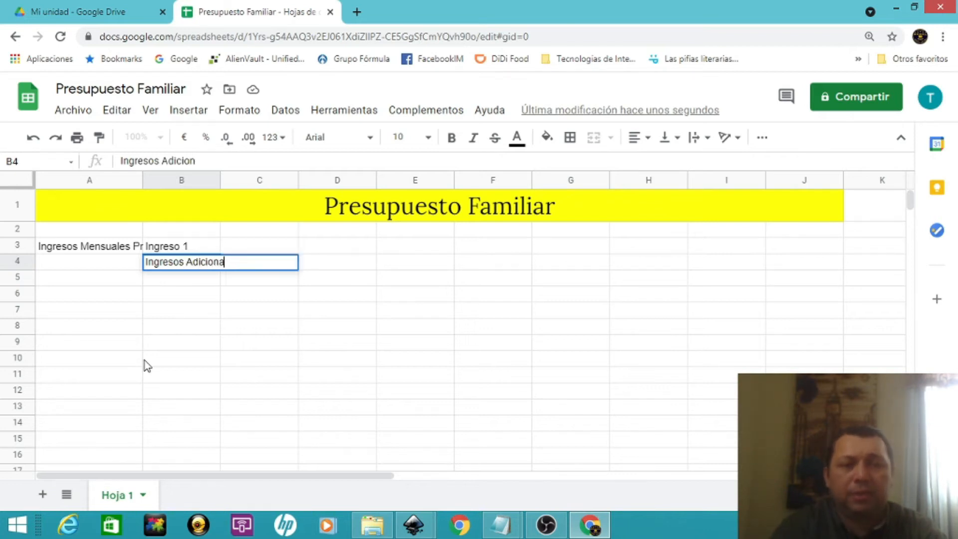
pyautogui.press('Return')
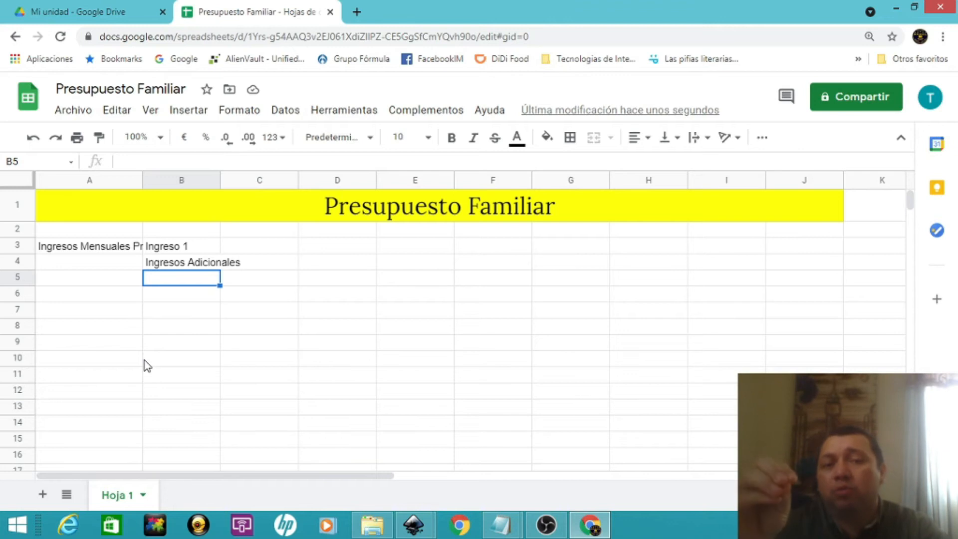
# Enter the label "Subtotal ingresos" in cell B5
pyautogui.write('Subtot')
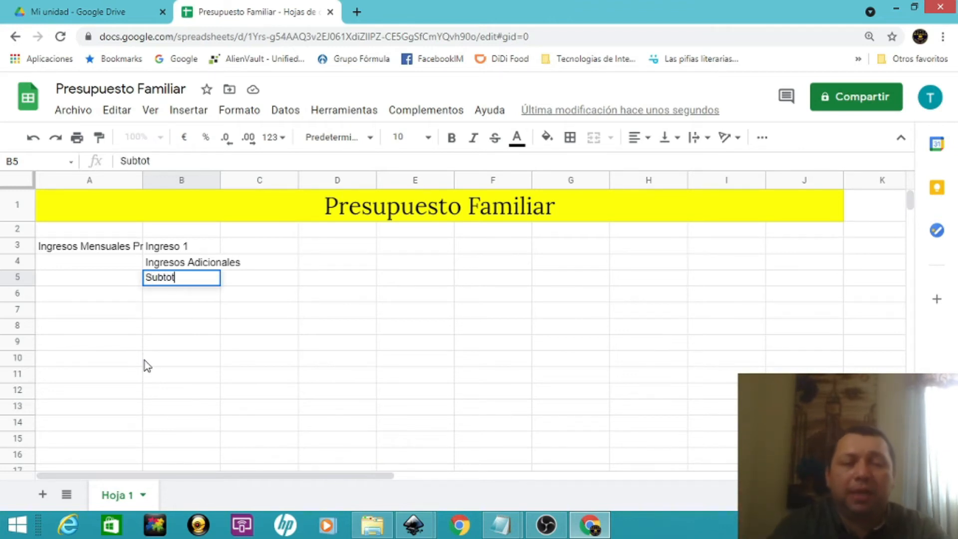
pyautogui.write('al ingresos')
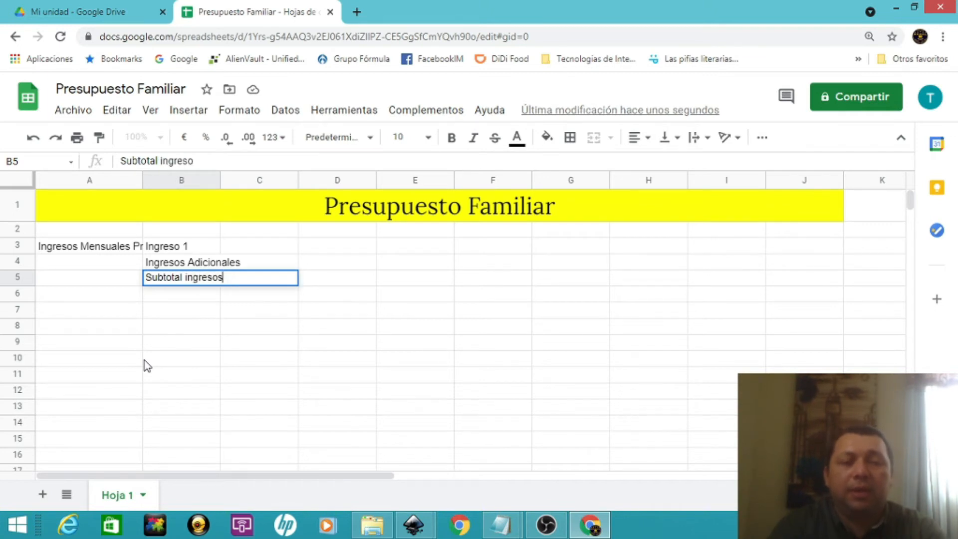
pyautogui.press('Return')
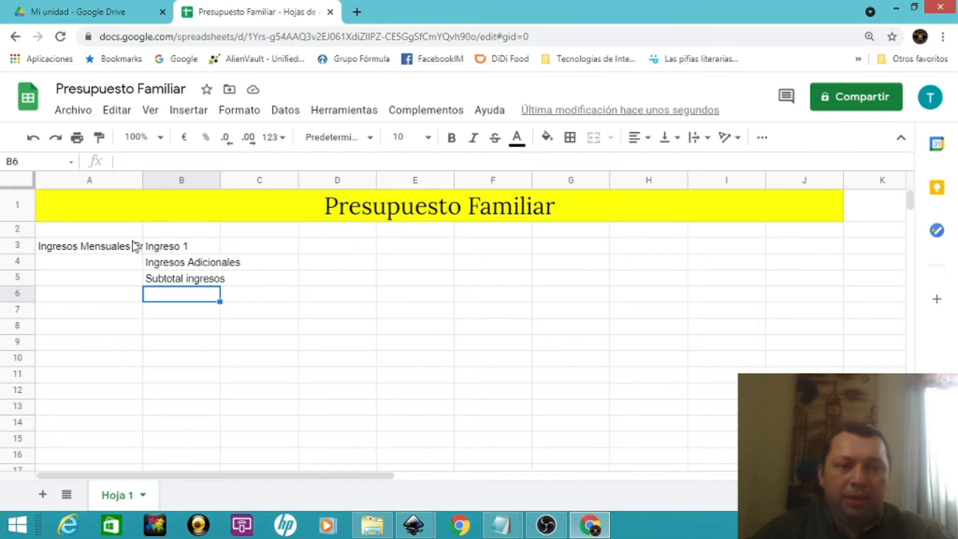
# Examine how the heading in A3 relates to the three income labels in B3:B5
pyautogui.click(100, 249)
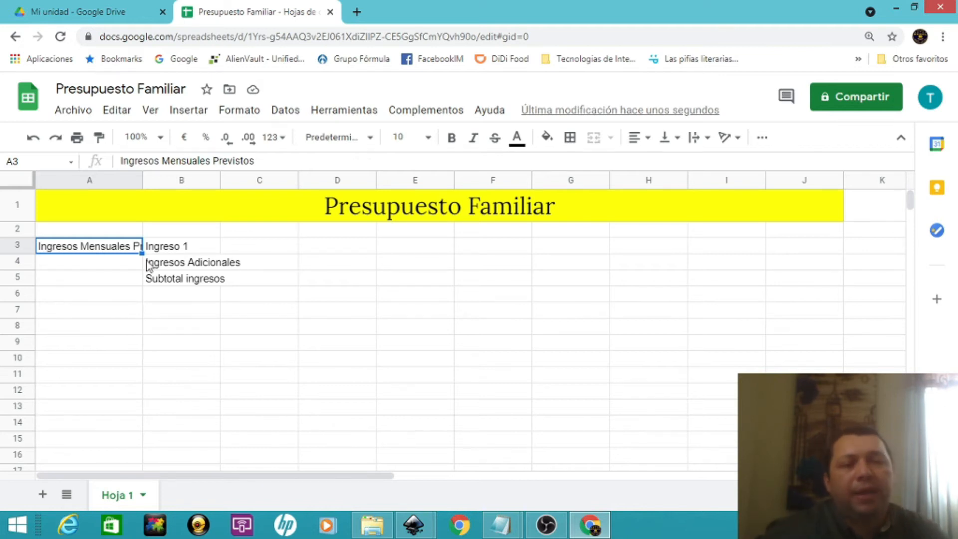
pyautogui.moveTo(170, 252); pyautogui.dragTo(169, 277)
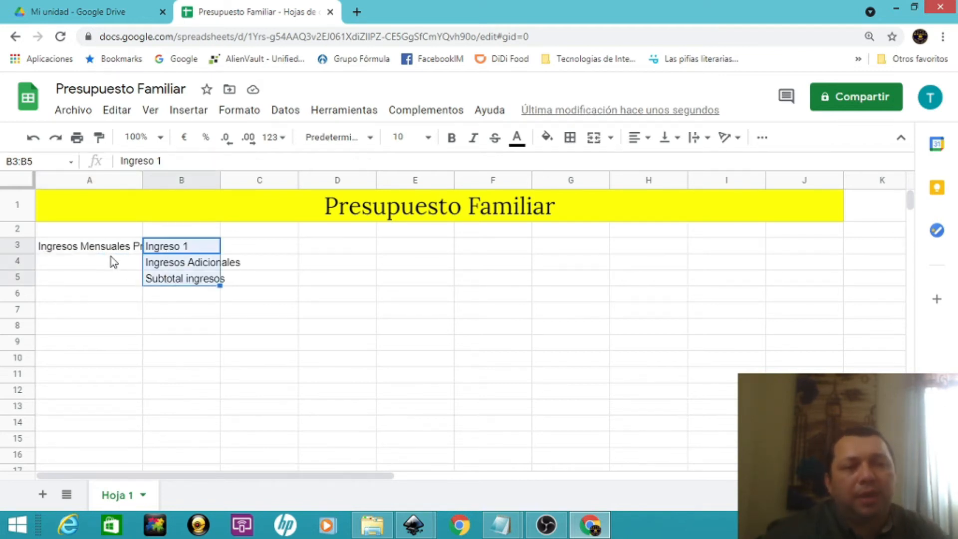
pyautogui.click(60, 250)
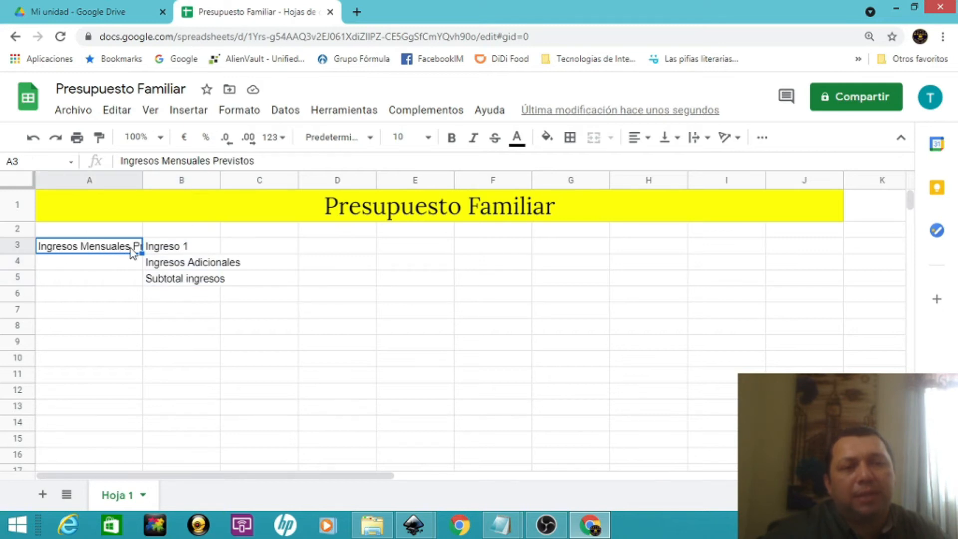
pyautogui.click(182, 252)
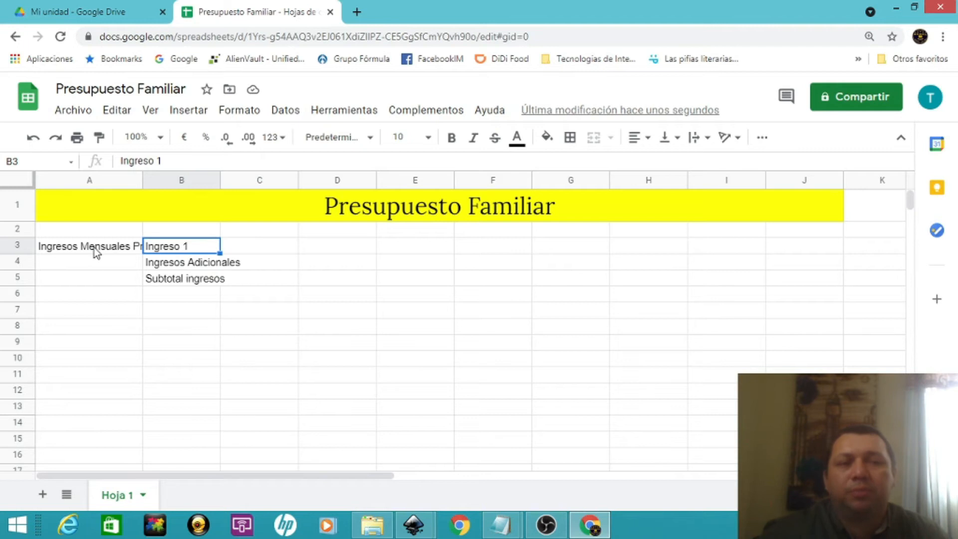
pyautogui.moveTo(257, 309); pyautogui.dragTo(257, 326)
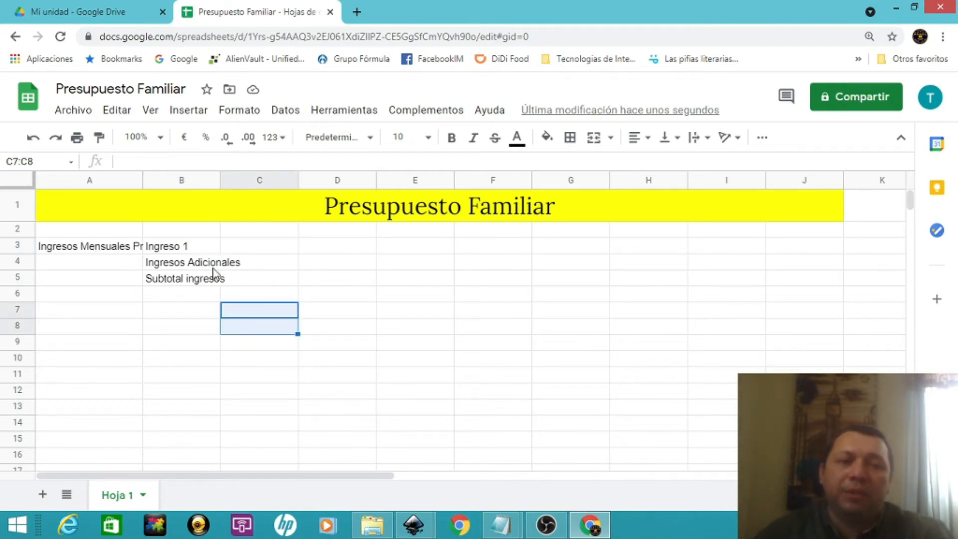
pyautogui.moveTo(201, 251); pyautogui.dragTo(202, 286)
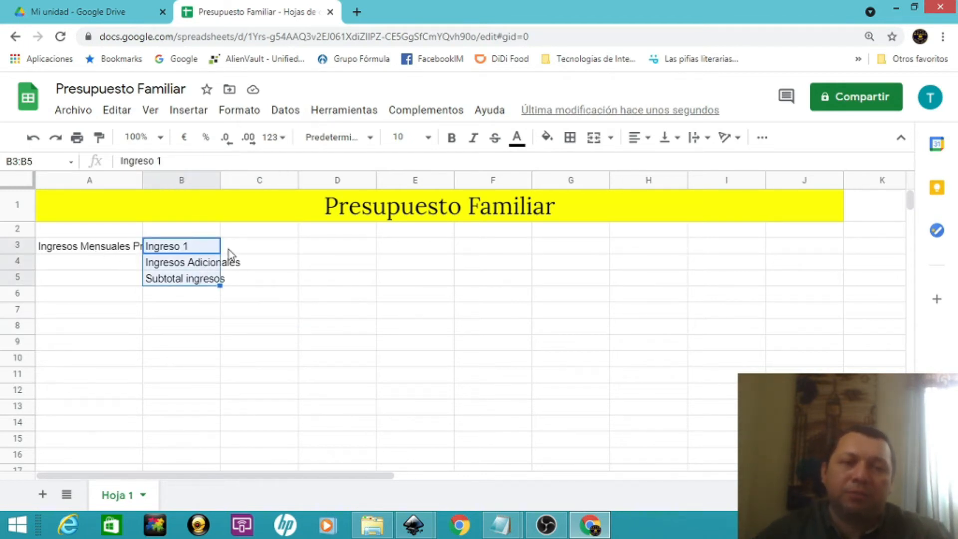
pyautogui.click(194, 249)
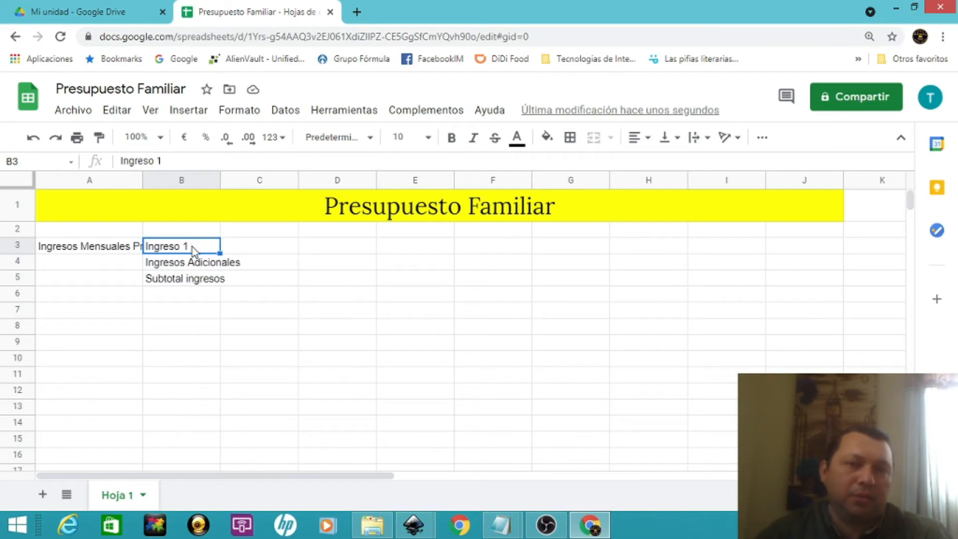
pyautogui.press('Down')
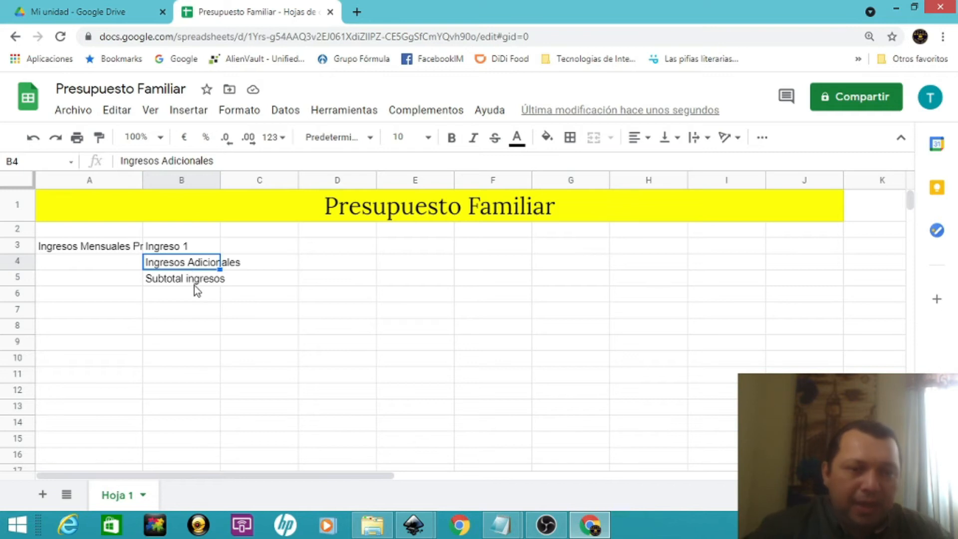
# Merge cells A3:A5 into one cell holding the heading "Ingresos Mensuales Previstos"
pyautogui.click(95, 249)
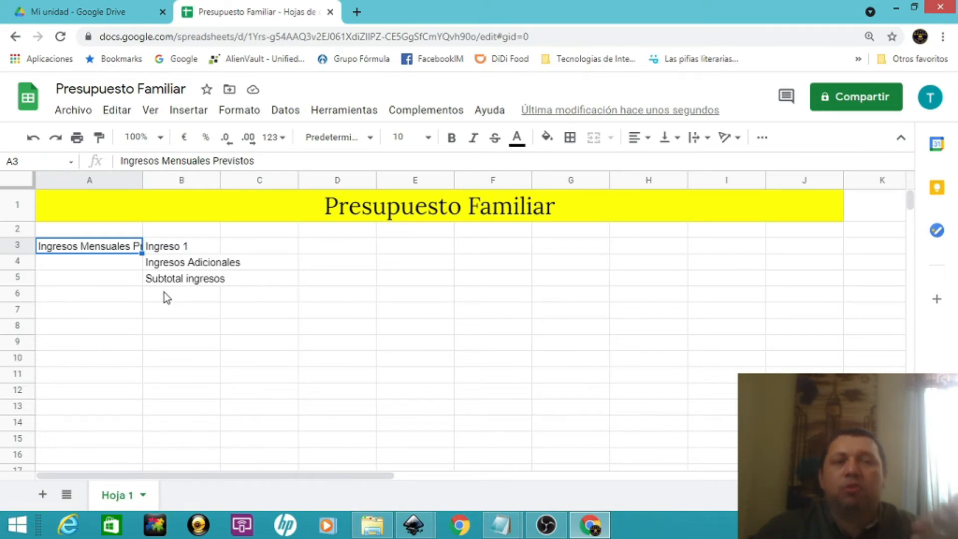
pyautogui.click(72, 312)
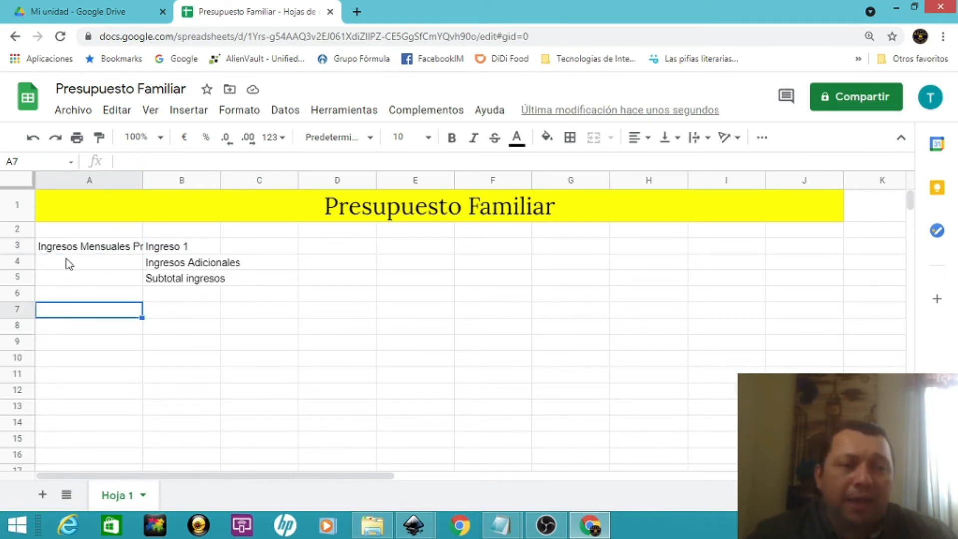
pyautogui.moveTo(68, 248); pyautogui.dragTo(70, 283)
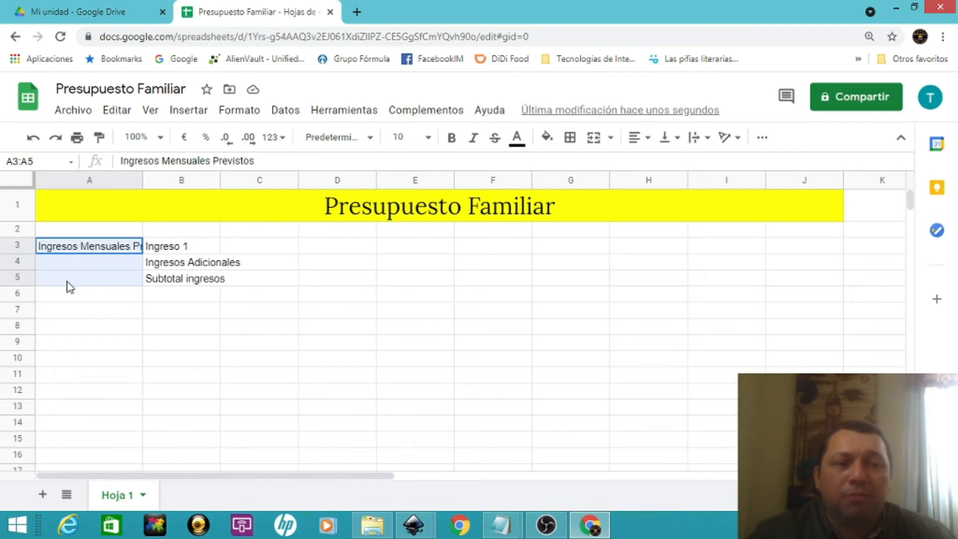
pyautogui.click(223, 364)
pyautogui.click(97, 249)
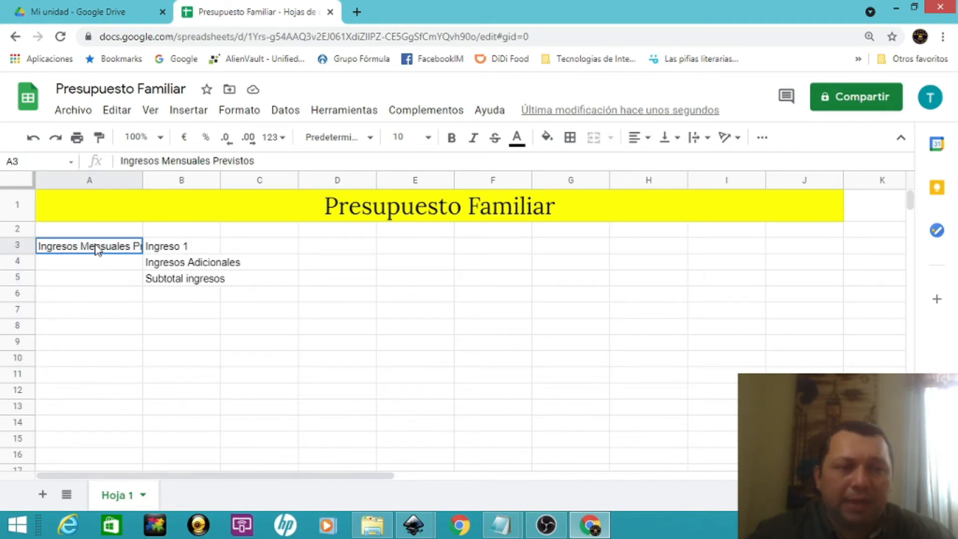
pyautogui.moveTo(98, 248); pyautogui.dragTo(99, 282)
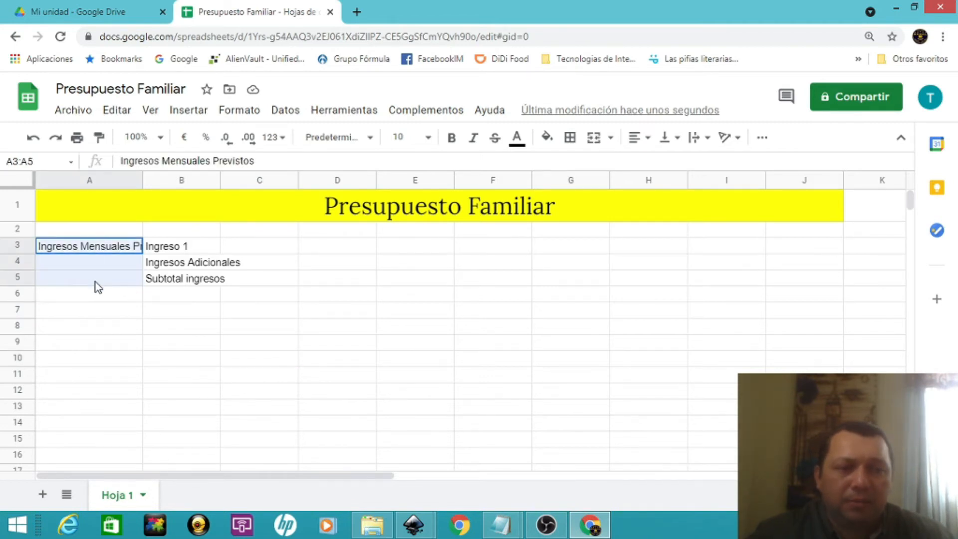
pyautogui.moveTo(99, 287); pyautogui.dragTo(120, 283)
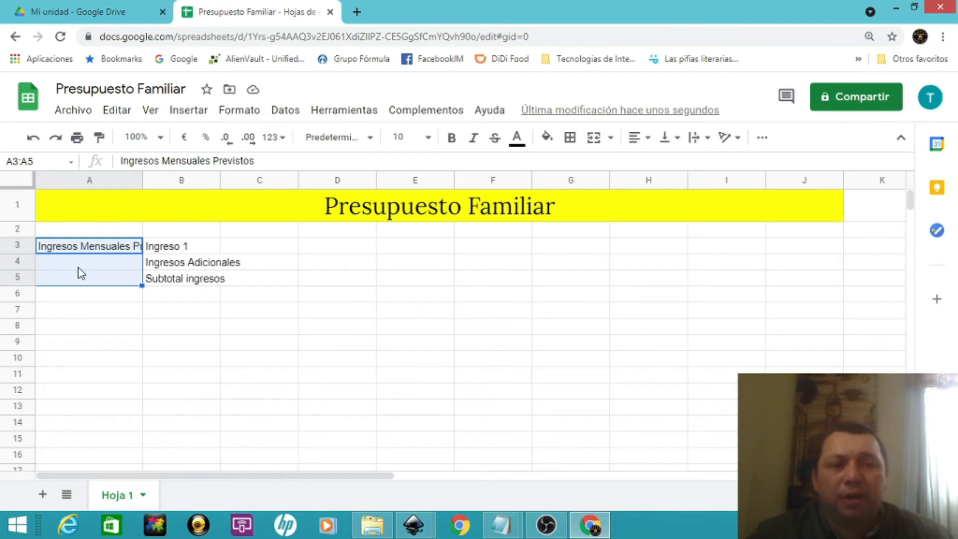
pyautogui.click(595, 144)
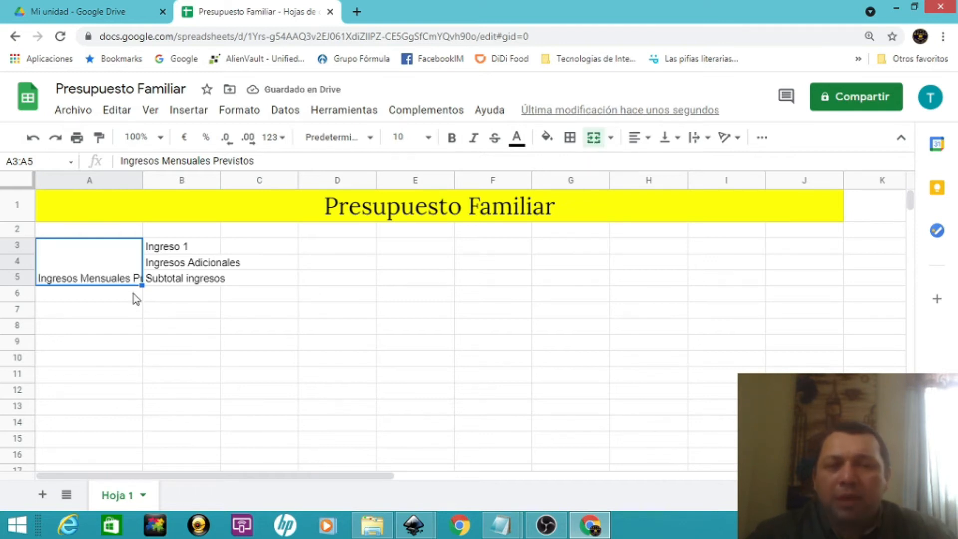
pyautogui.click(160, 325)
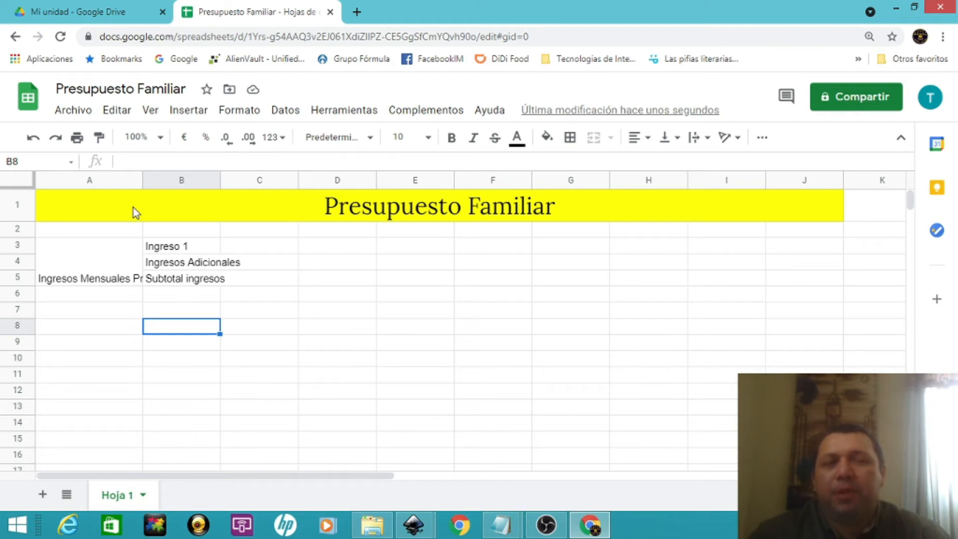
# Try narrower and wider widths for column A against the length of the merged heading
pyautogui.moveTo(140, 182); pyautogui.dragTo(120, 183)
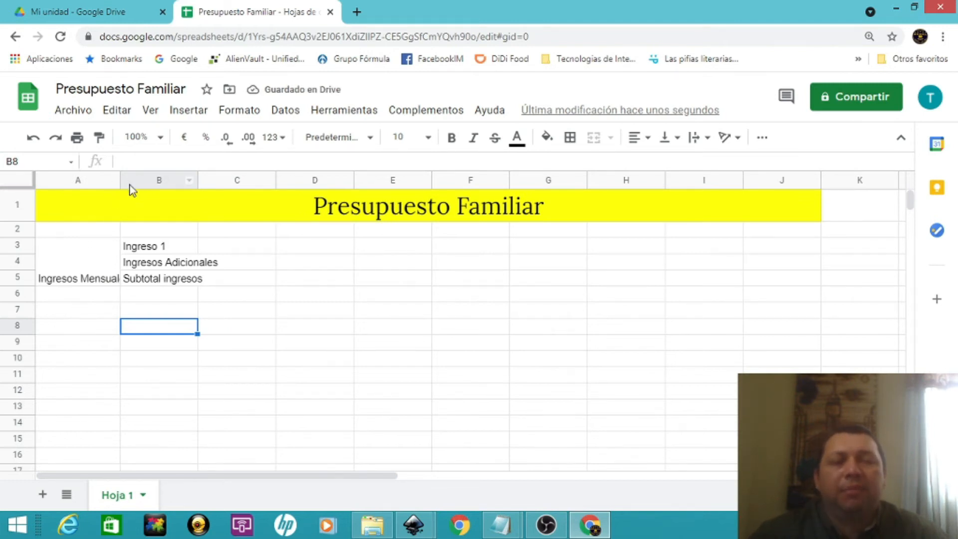
pyautogui.moveTo(119, 183); pyautogui.dragTo(199, 183)
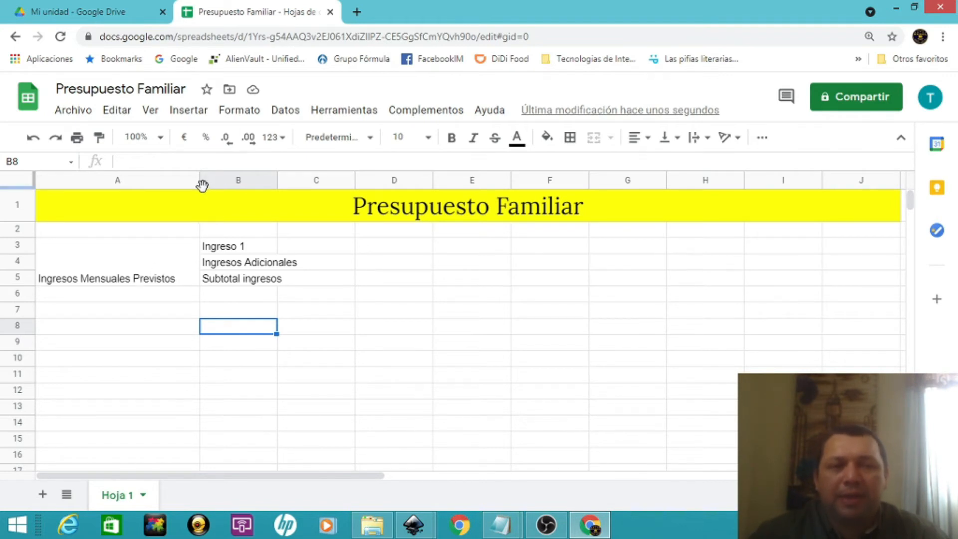
pyautogui.moveTo(199, 181); pyautogui.dragTo(133, 186)
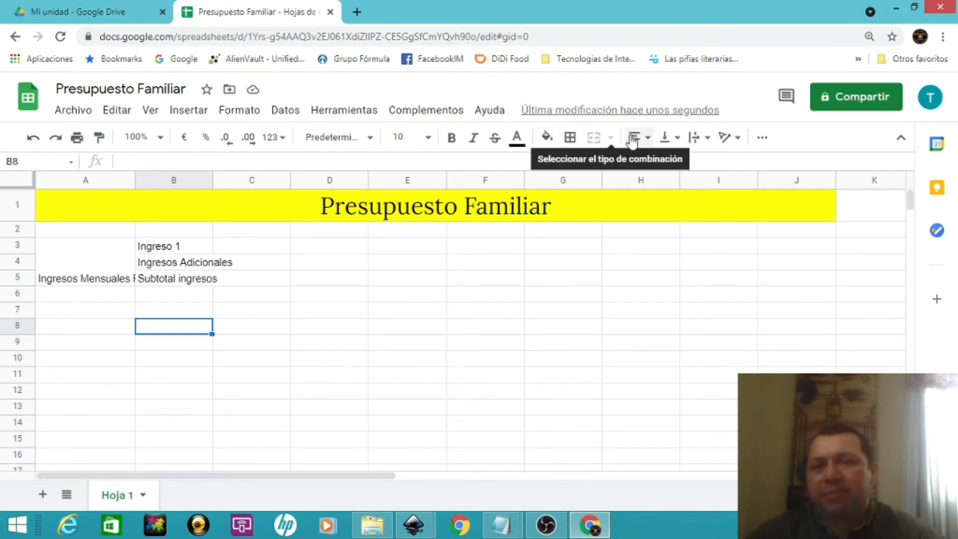
# Set text wrapping on the merged heading cell A3:A5
pyautogui.click(708, 139)
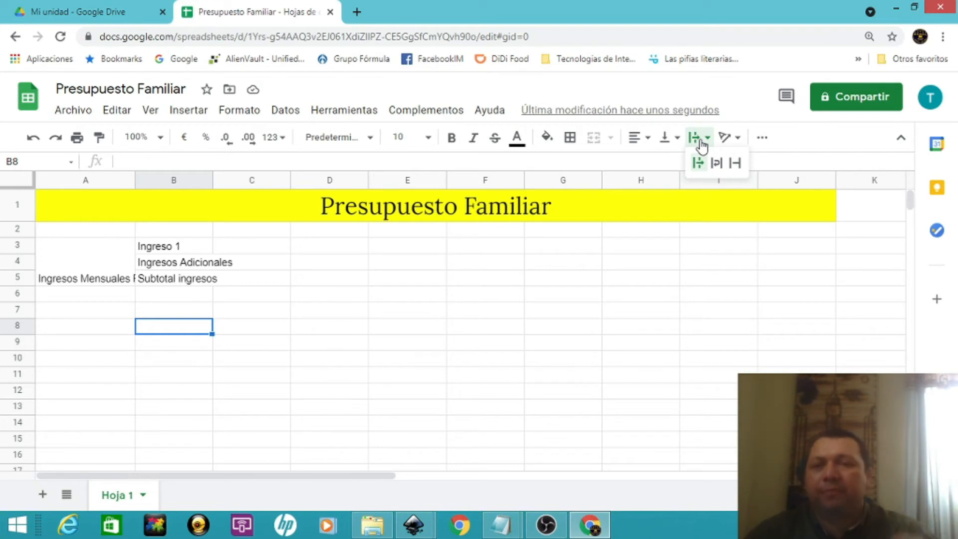
pyautogui.click(719, 164)
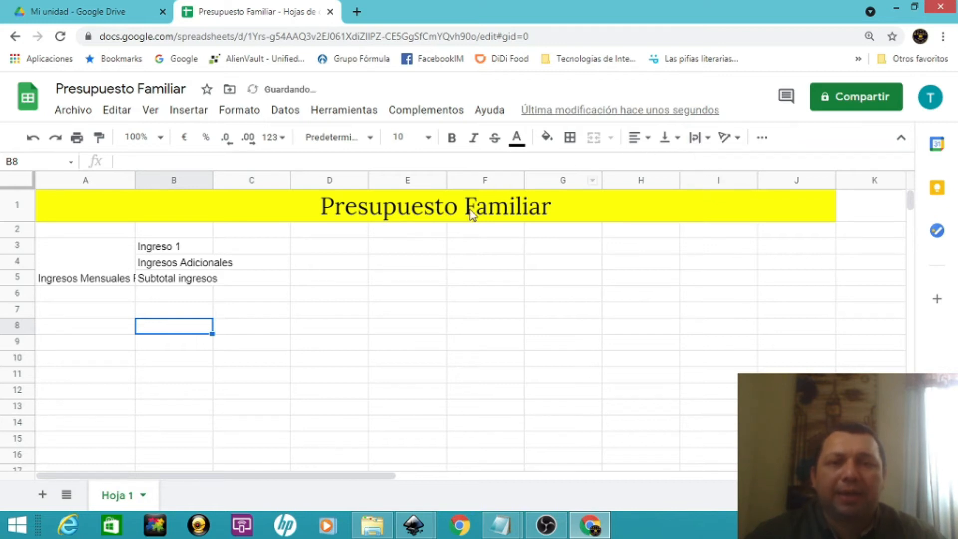
pyautogui.click(94, 256)
pyautogui.click(697, 139)
pyautogui.click(717, 162)
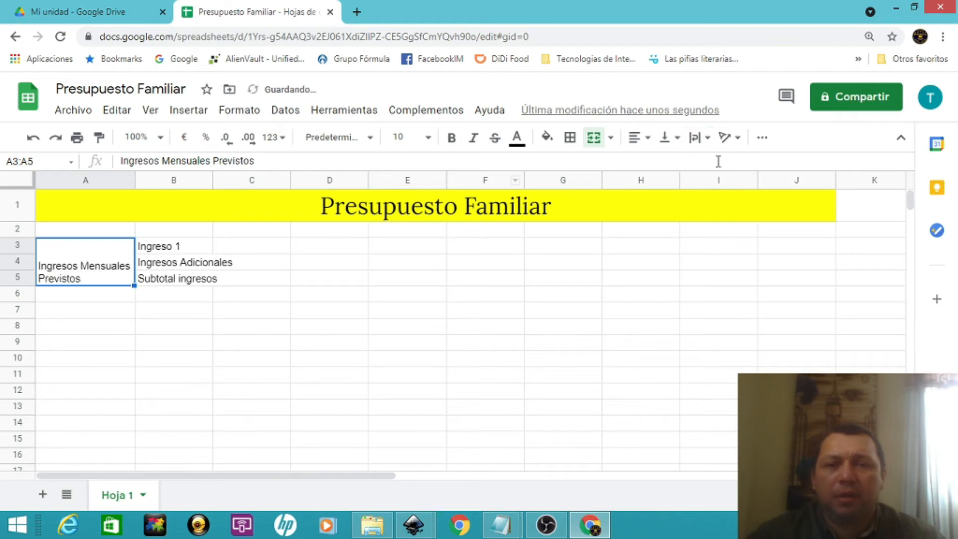
pyautogui.moveTo(207, 314); pyautogui.dragTo(199, 327)
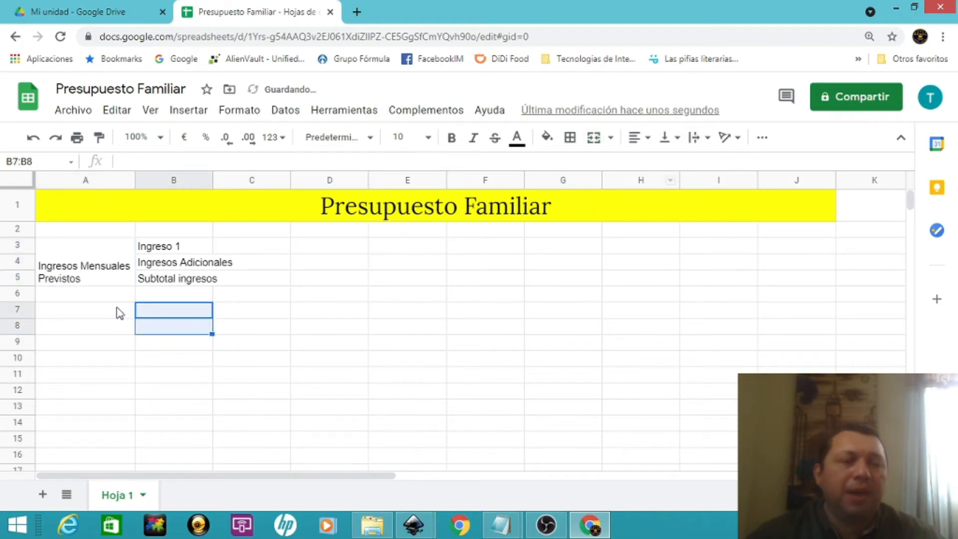
# Narrow column A so the heading "Ingresos Mensuales Previstos" breaks onto three lines, one word each
pyautogui.click(78, 277)
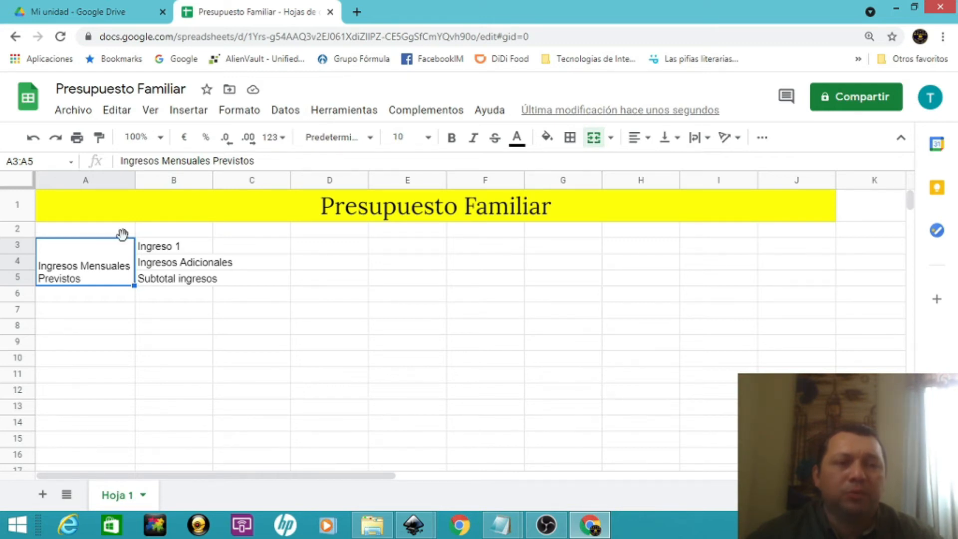
pyautogui.moveTo(133, 180); pyautogui.dragTo(112, 181)
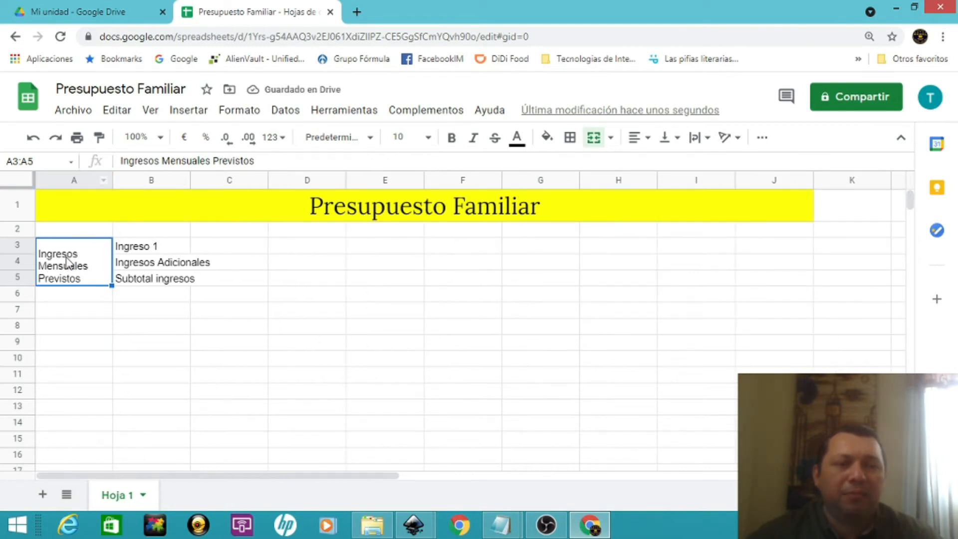
pyautogui.moveTo(113, 181); pyautogui.dragTo(79, 279)
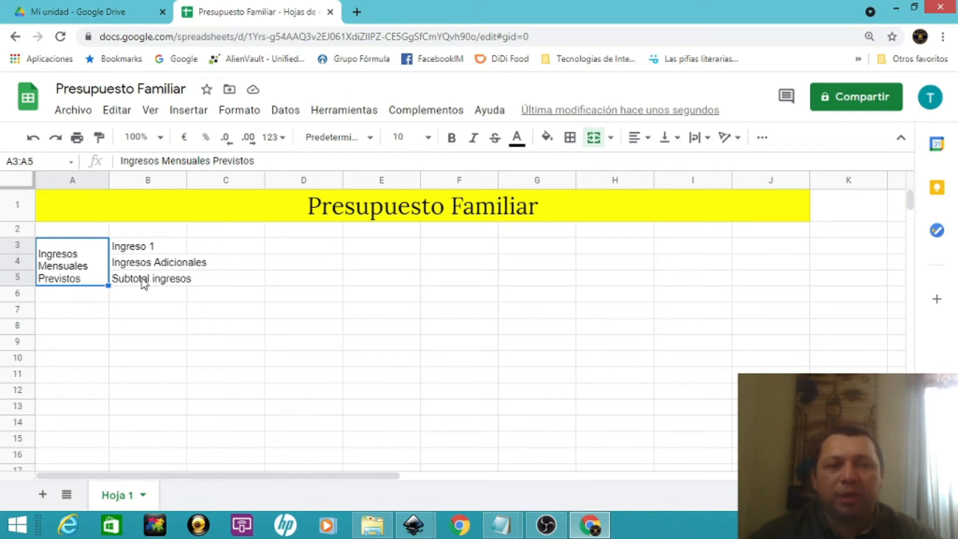
# Centre the heading vertically within the merged cell A3:A5
pyautogui.click(679, 142)
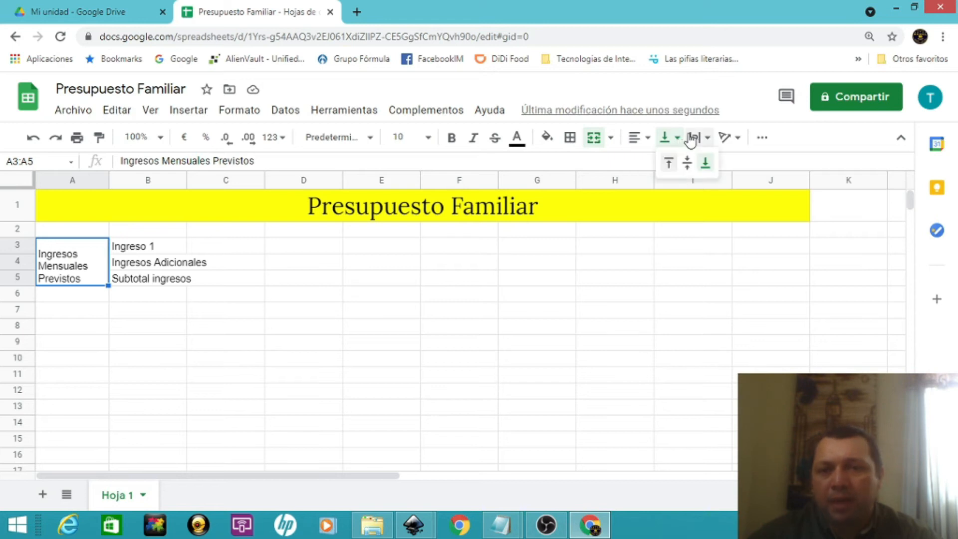
pyautogui.click(164, 298)
pyautogui.click(83, 266)
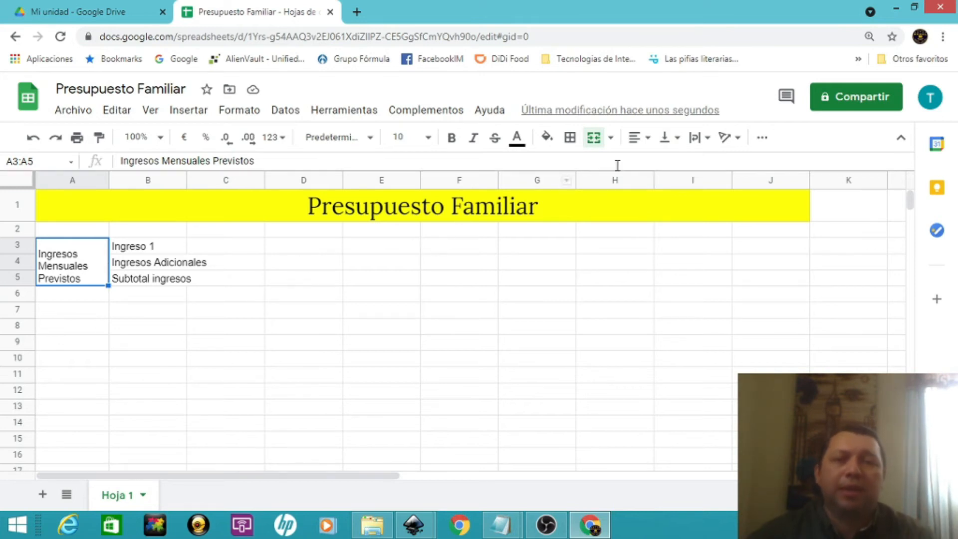
pyautogui.click(675, 145)
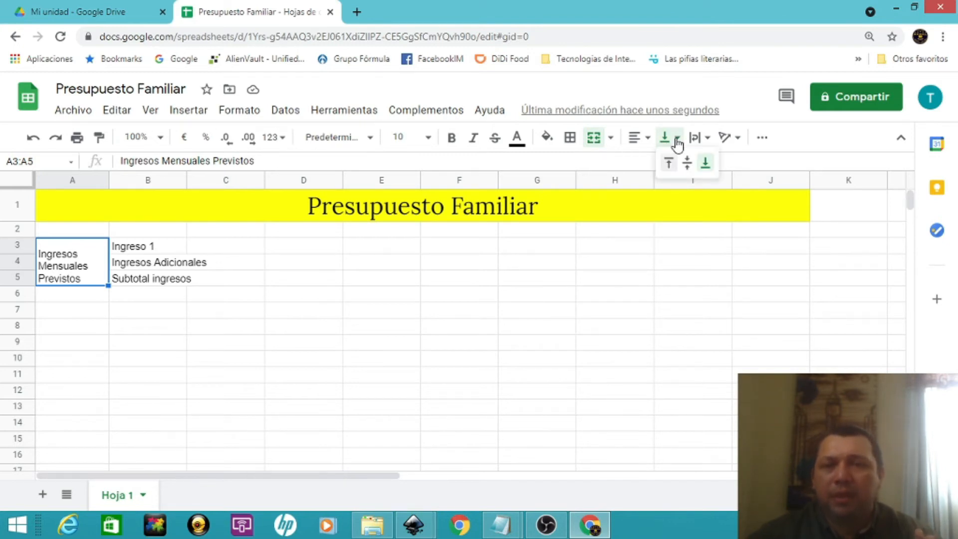
pyautogui.click(689, 169)
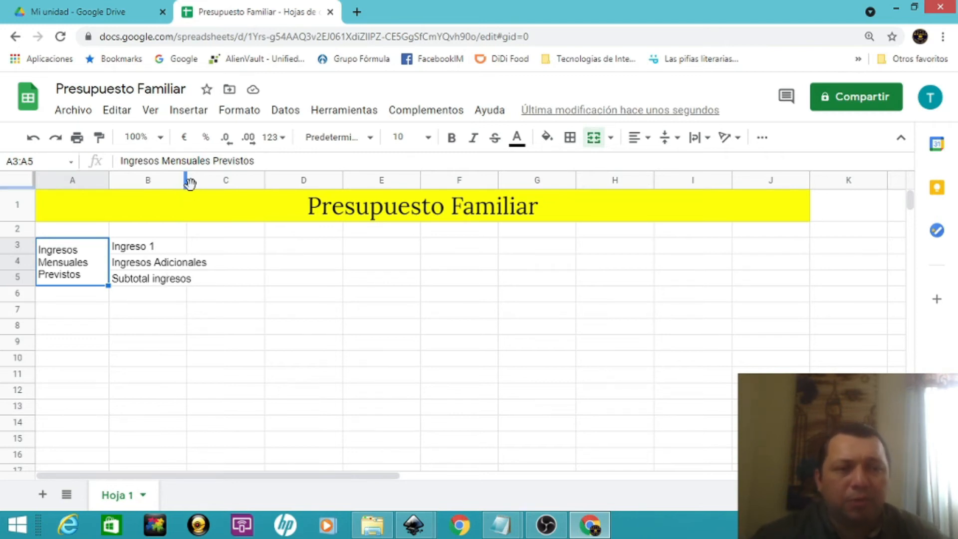
# Widen column B just enough to fit the label "Ingresos Adicionales"
pyautogui.moveTo(186, 180); pyautogui.dragTo(208, 178)
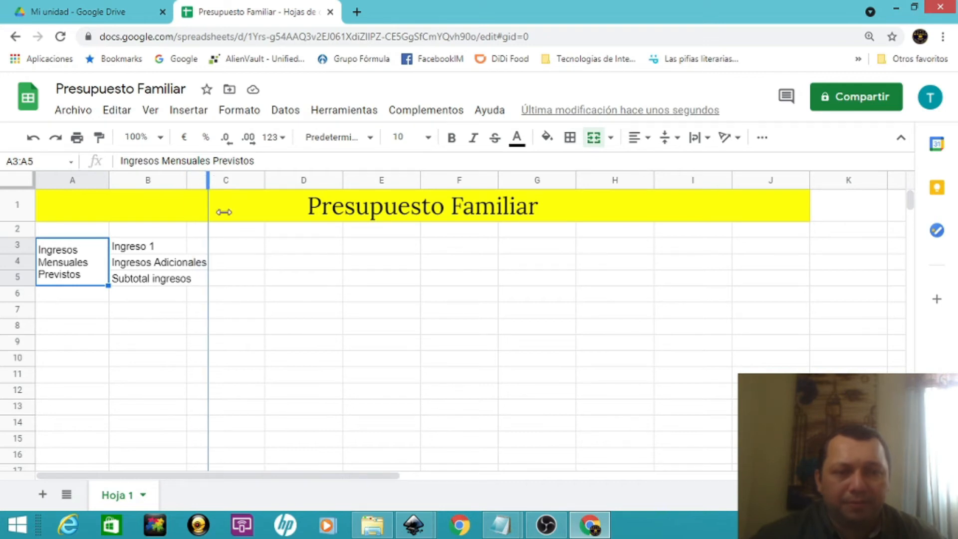
pyautogui.moveTo(225, 212); pyautogui.dragTo(208, 264)
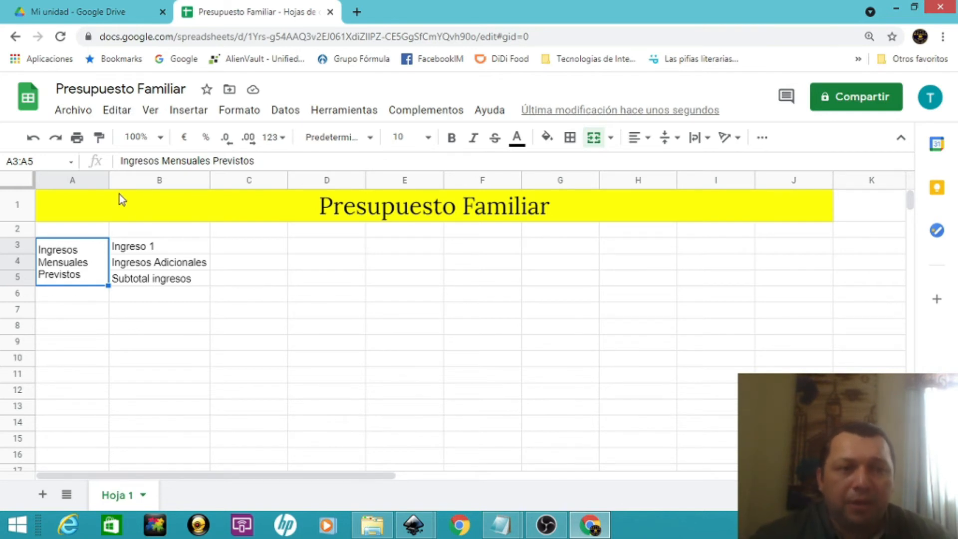
pyautogui.click(205, 326)
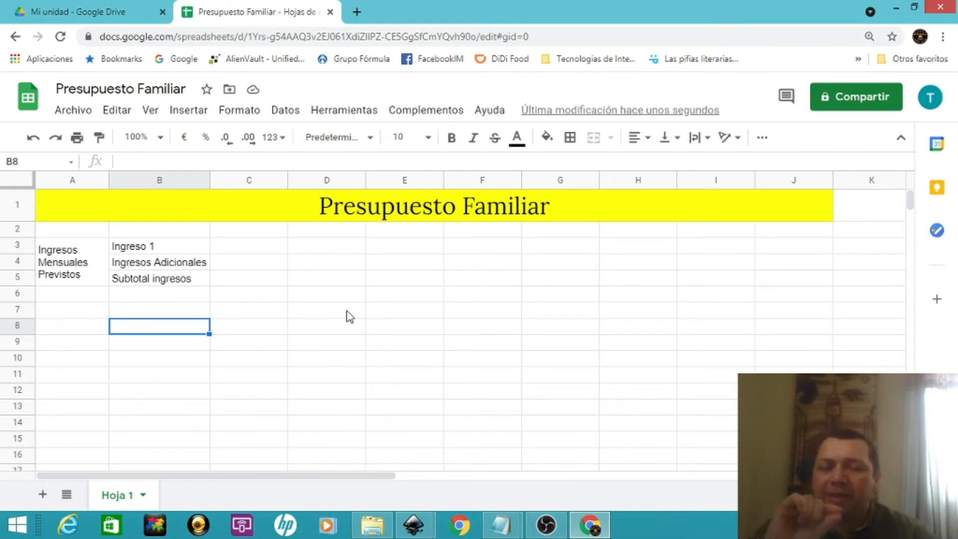
# Apply all borders, inner and outer, to the income block A3:C5
pyautogui.click(241, 295)
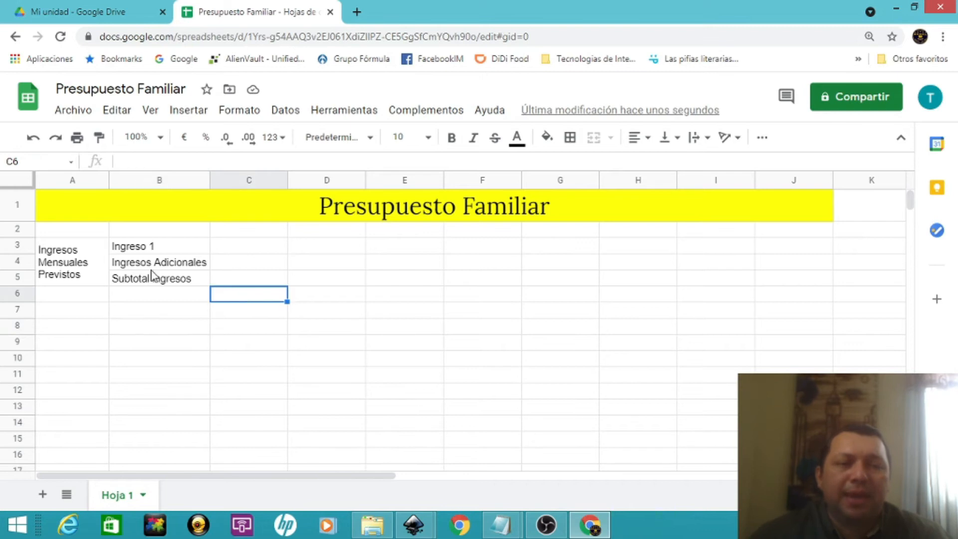
pyautogui.click(85, 247)
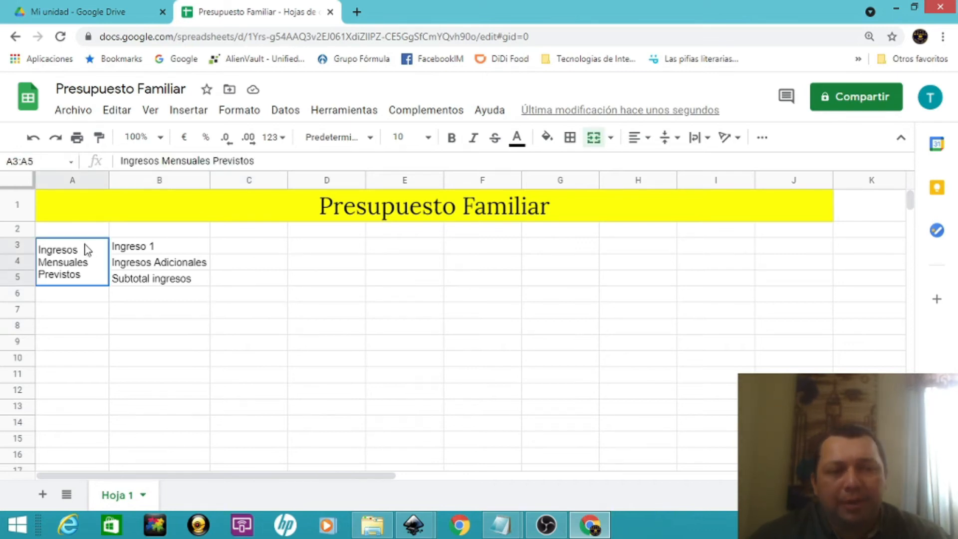
pyautogui.moveTo(92, 245); pyautogui.dragTo(153, 242)
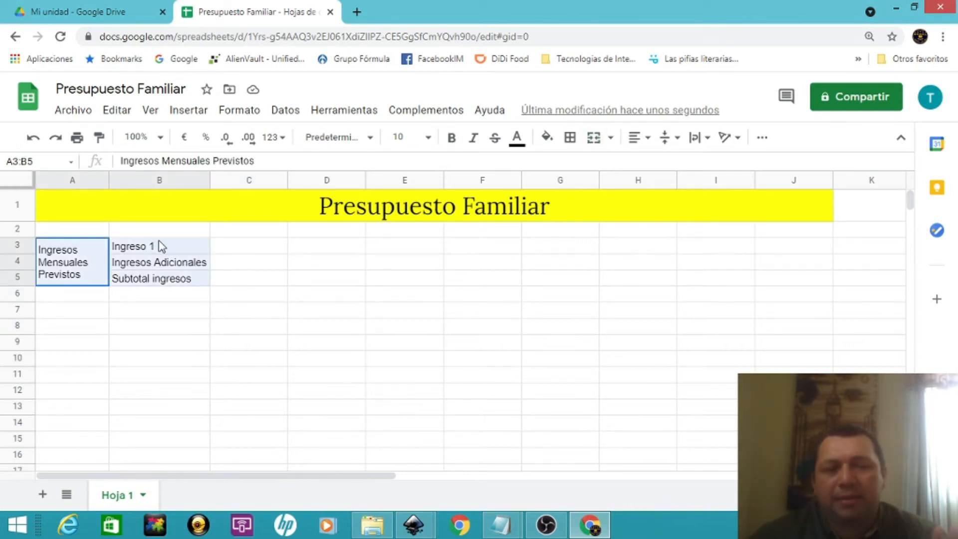
pyautogui.moveTo(216, 244); pyautogui.dragTo(267, 249)
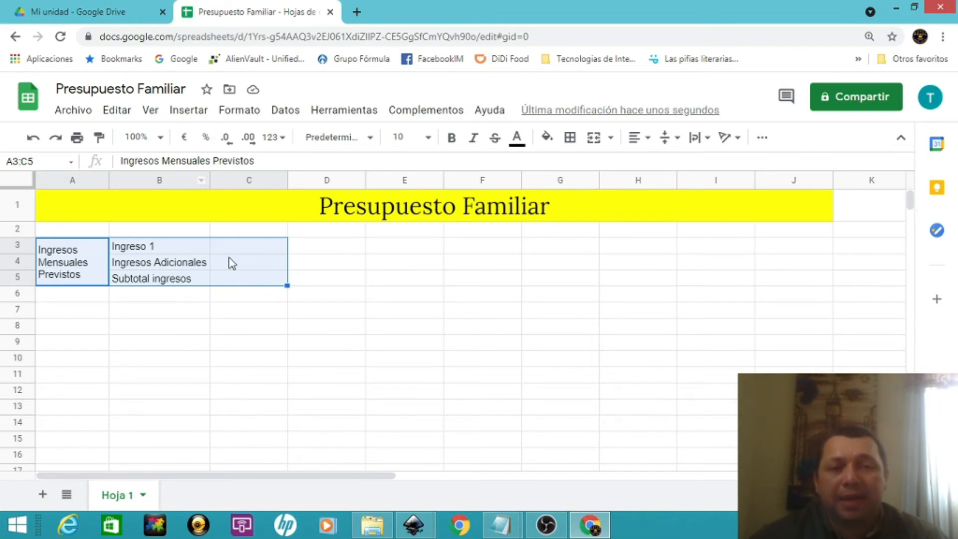
pyautogui.click(574, 139)
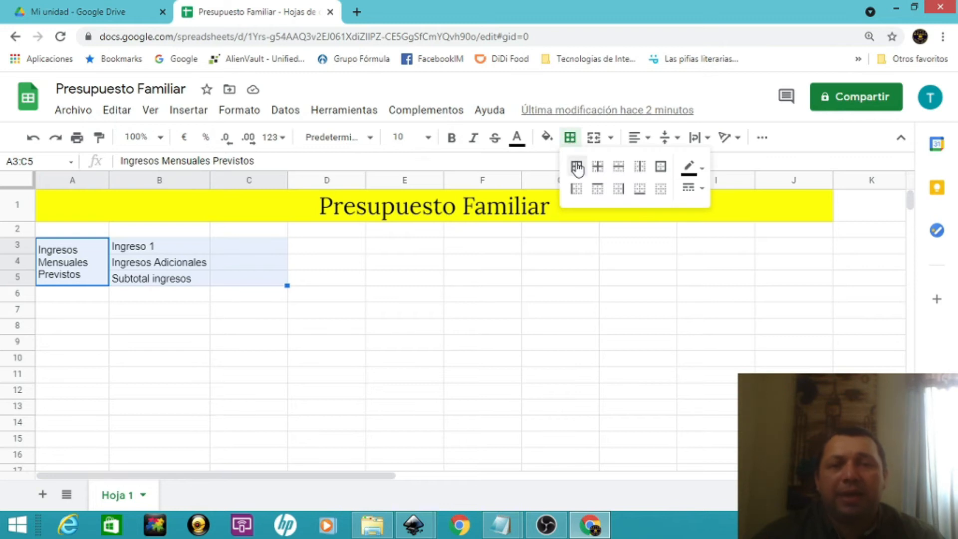
pyautogui.click(577, 169)
pyautogui.click(452, 294)
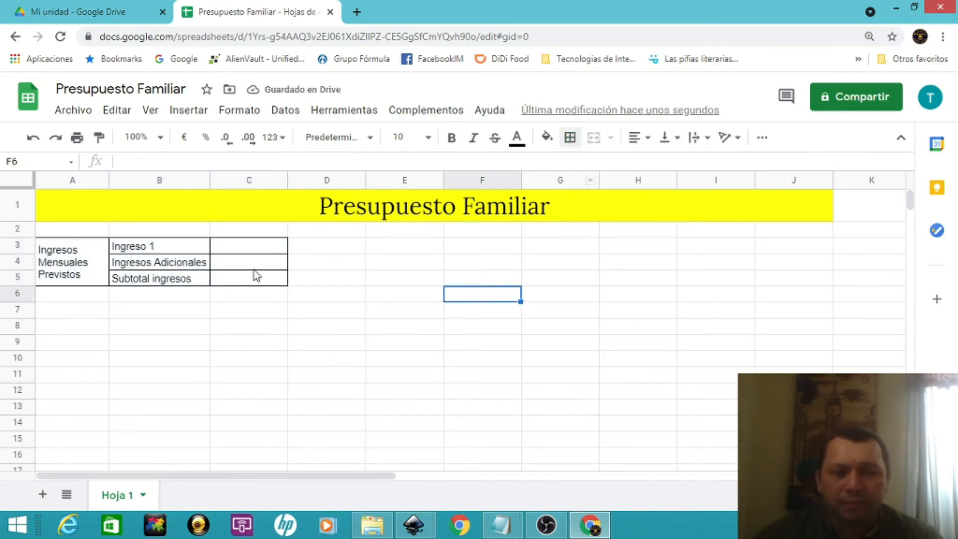
# Enter the amount 6000 in cell C3 for "Ingreso 1"
pyautogui.click(238, 250)
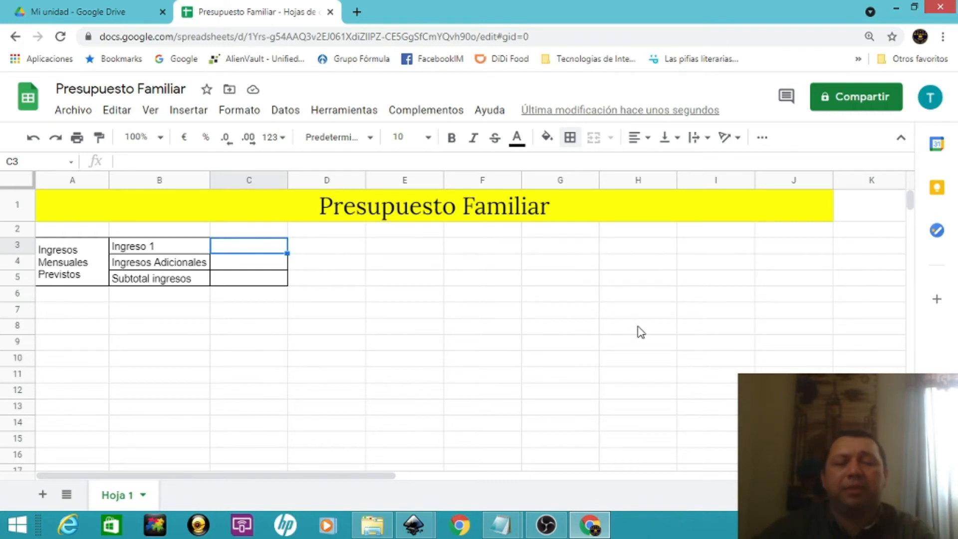
pyautogui.write('6')
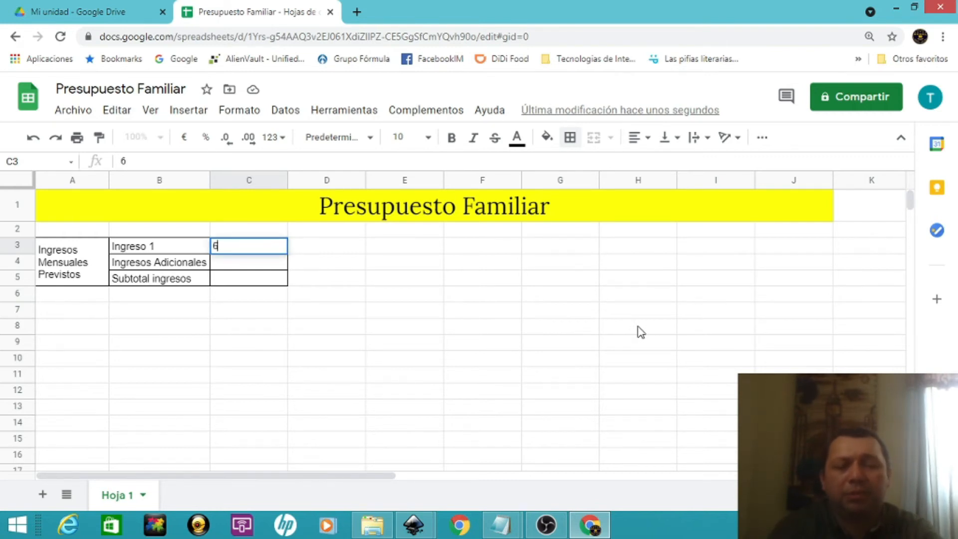
pyautogui.write('000')
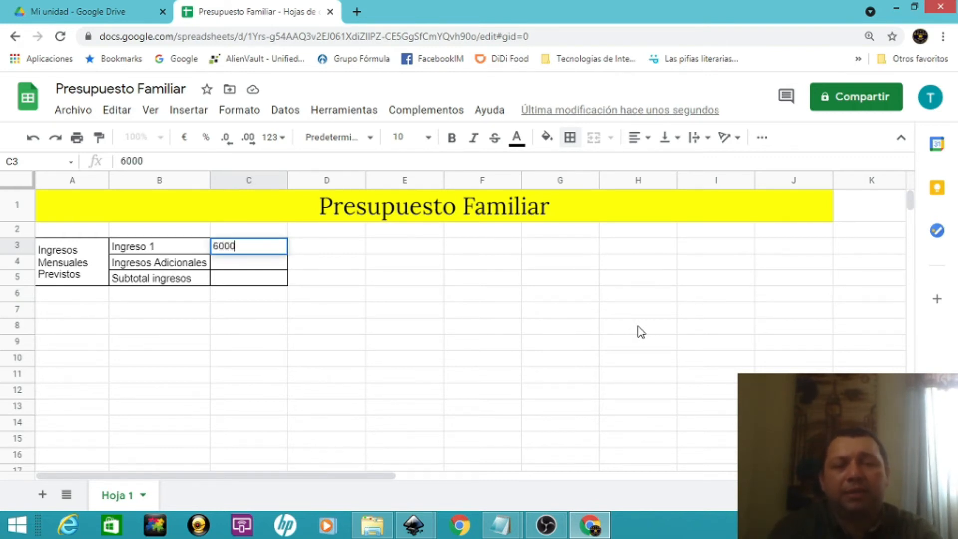
pyautogui.press('Return')
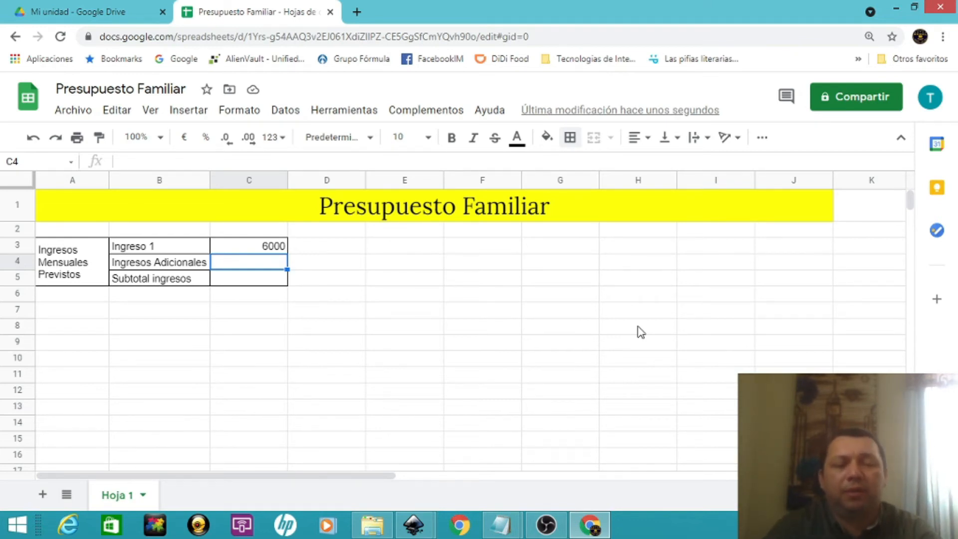
# Enter the amount 200 in cell C4 for "Ingresos Adicionales"
pyautogui.write('200')
pyautogui.press('Return')
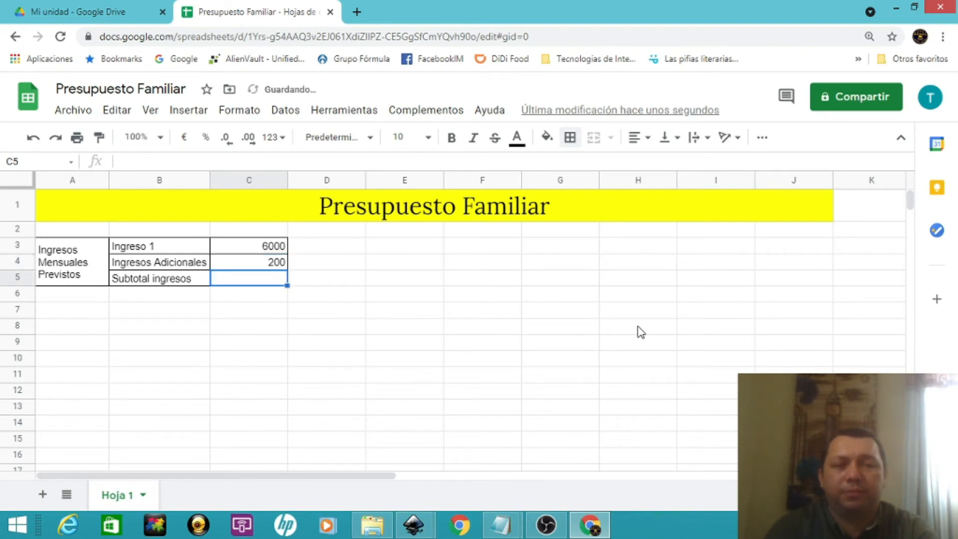
# Review the income amounts in C3 and C4 and the cell C5 reserved for their subtotal
pyautogui.press('Up')
pyautogui.press('Up')
pyautogui.press('Down')
pyautogui.press('Down')
pyautogui.press('Up')
pyautogui.press('Up')
pyautogui.press('Down')
pyautogui.press('Up')
pyautogui.press('Down')
pyautogui.press('Down')
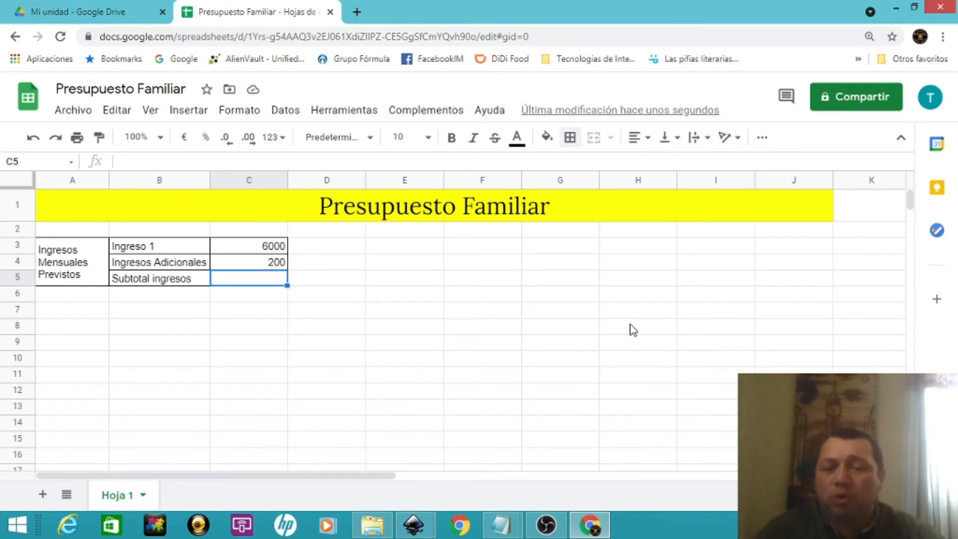
pyautogui.click(152, 244)
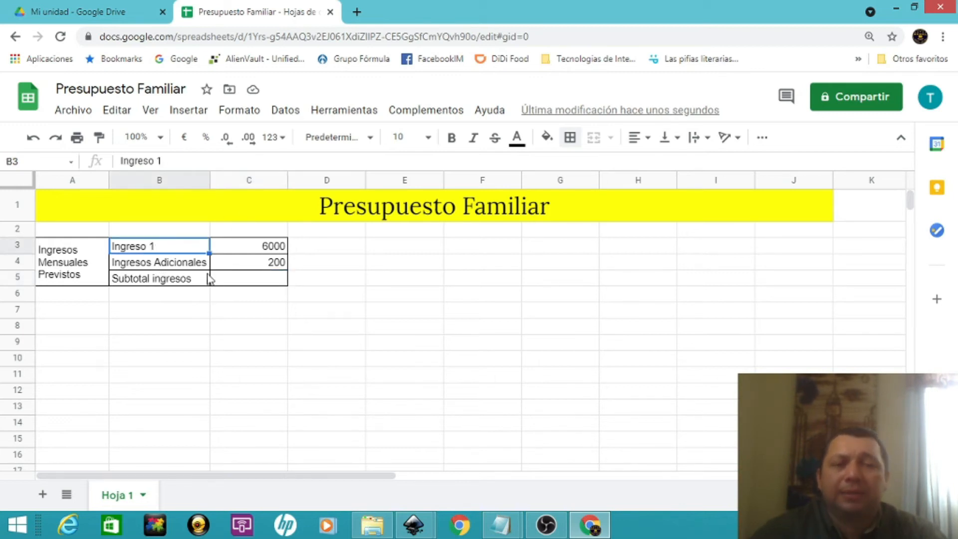
pyautogui.click(251, 280)
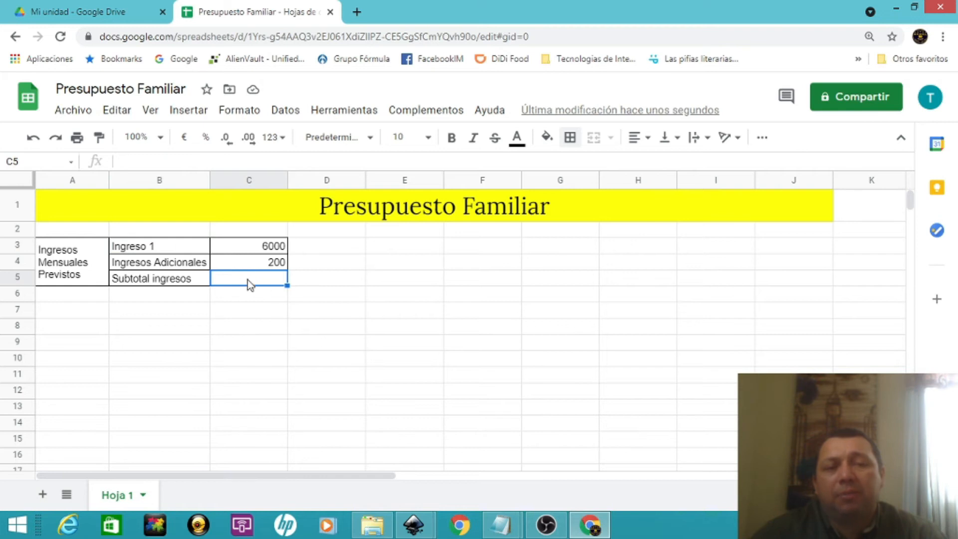
pyautogui.click(278, 246)
pyautogui.click(281, 265)
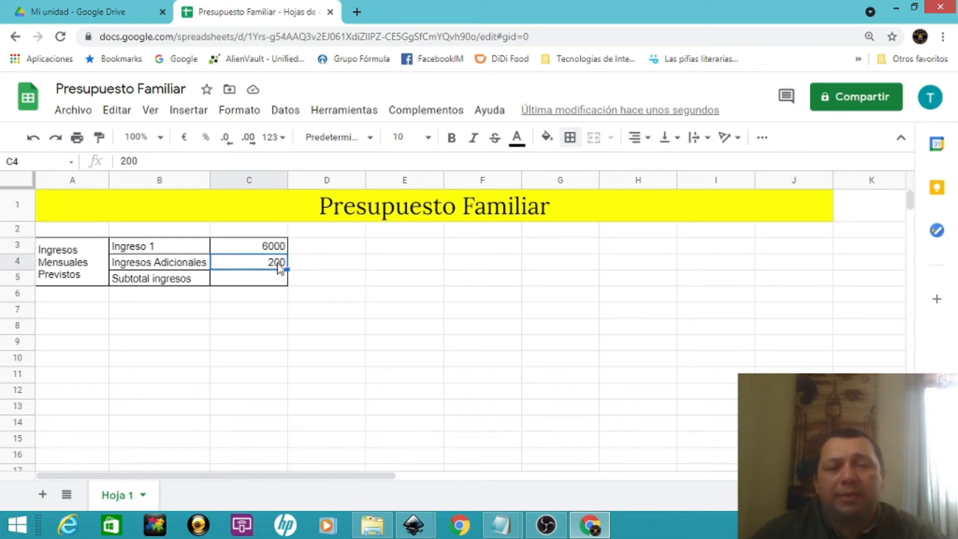
pyautogui.click(281, 288)
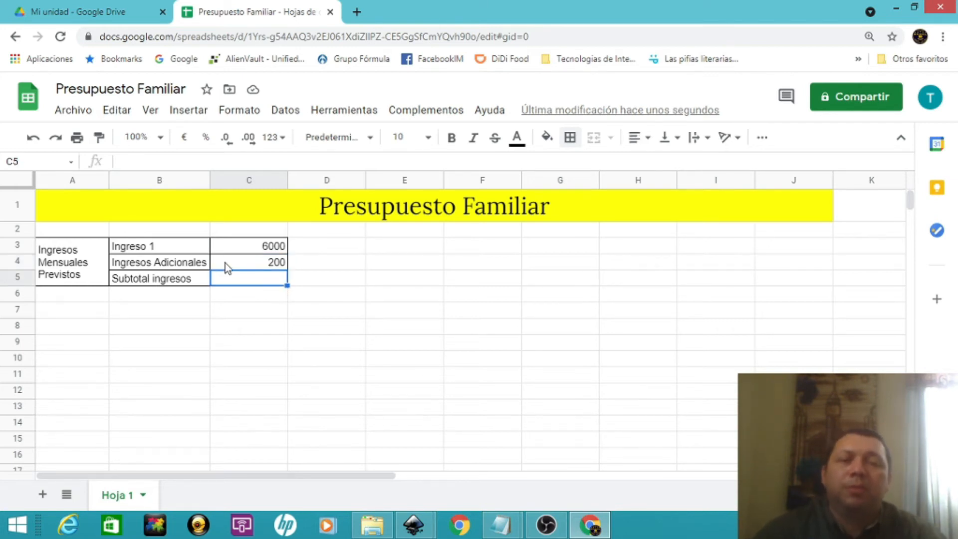
pyautogui.click(270, 265)
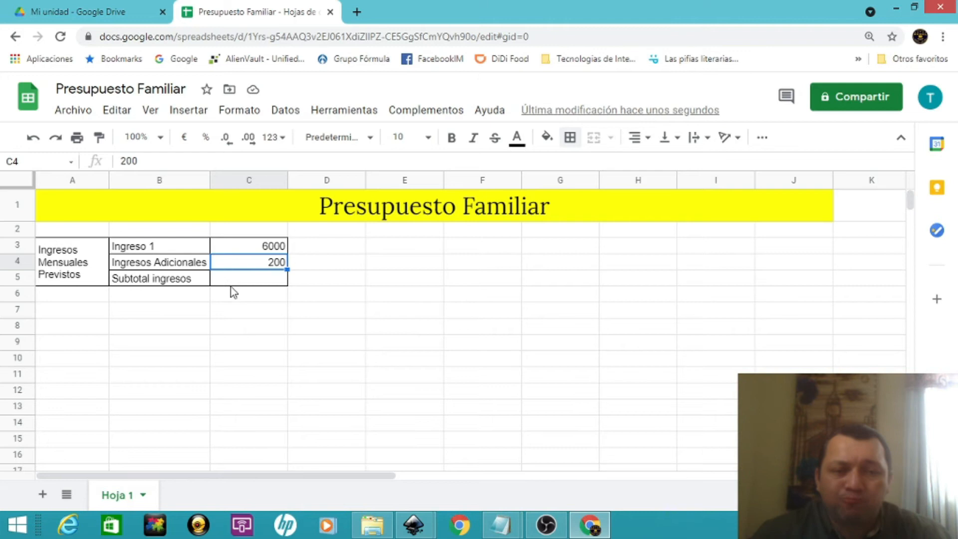
pyautogui.click(243, 282)
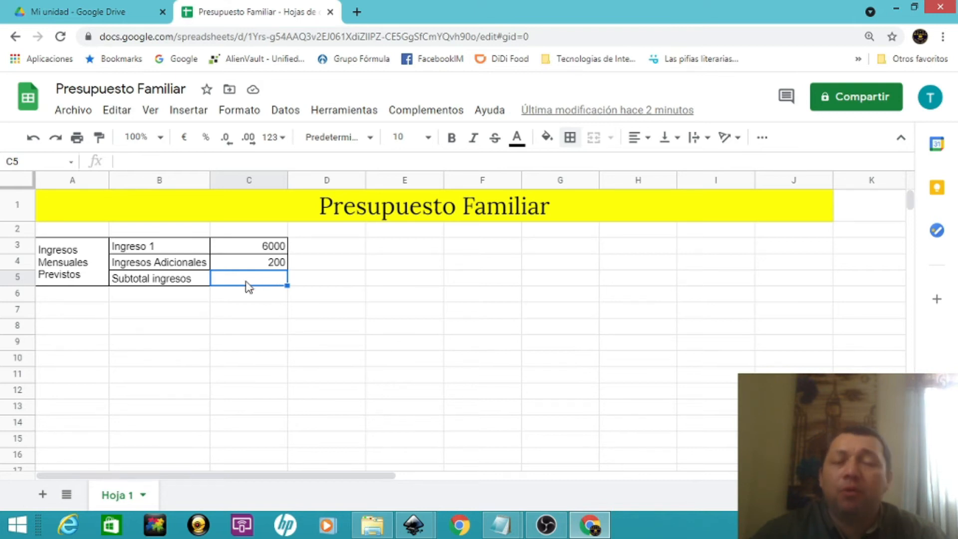
pyautogui.click(267, 247)
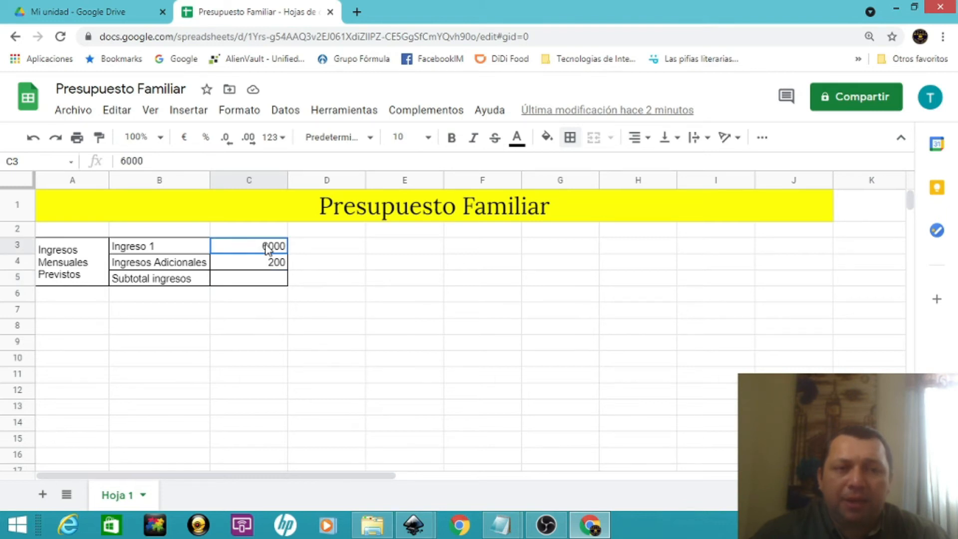
pyautogui.click(251, 266)
# Calculate "Subtotal ingresos" in cell C5 with the formula =C3+C4
pyautogui.click(250, 281)
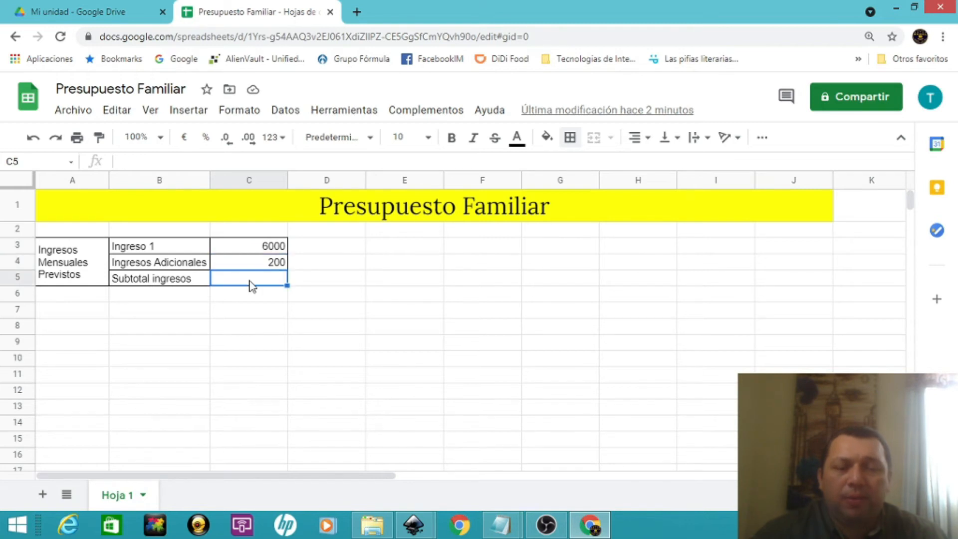
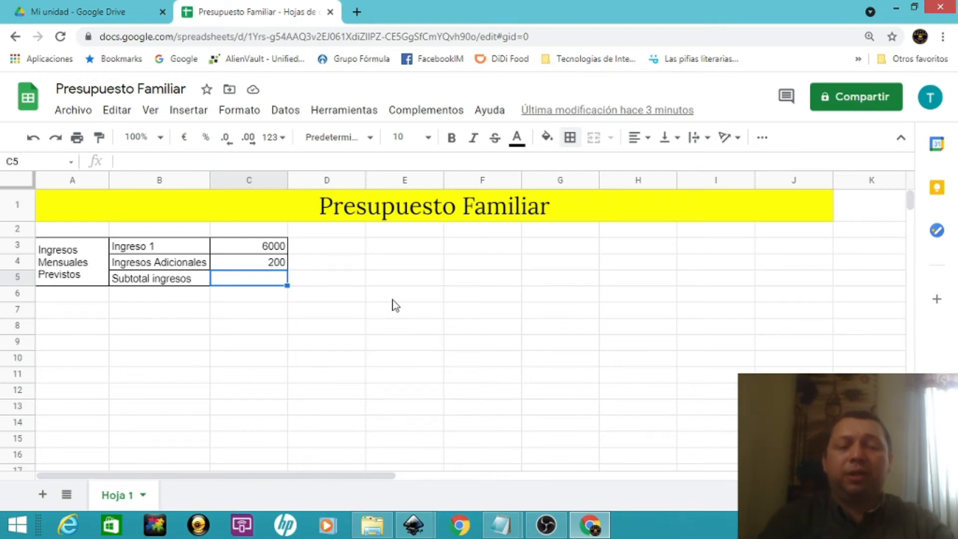
pyautogui.write('=')
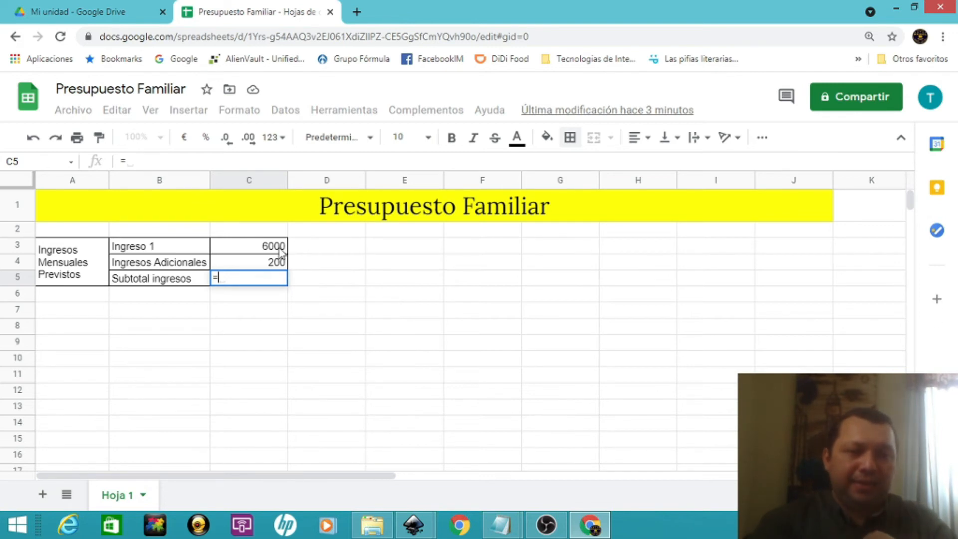
pyautogui.write('c3')
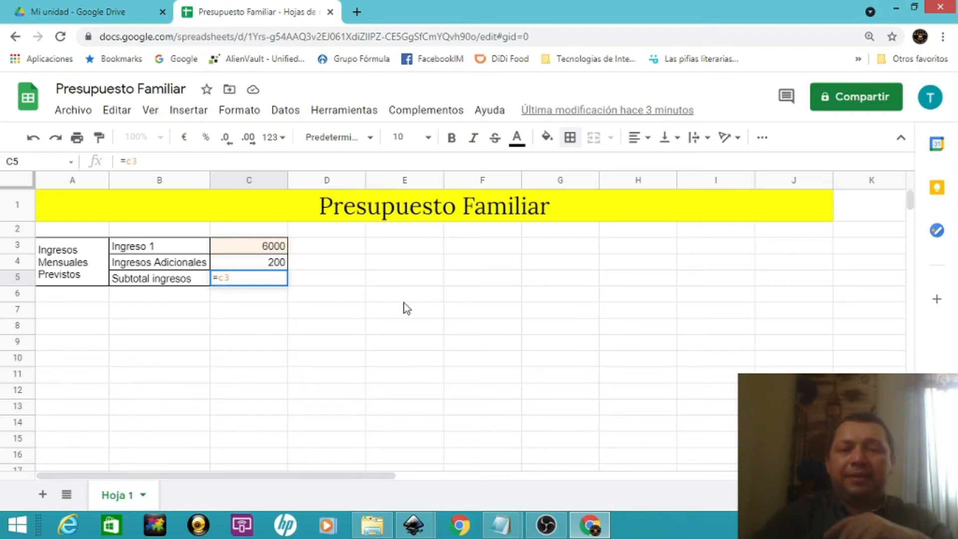
pyautogui.write('+')
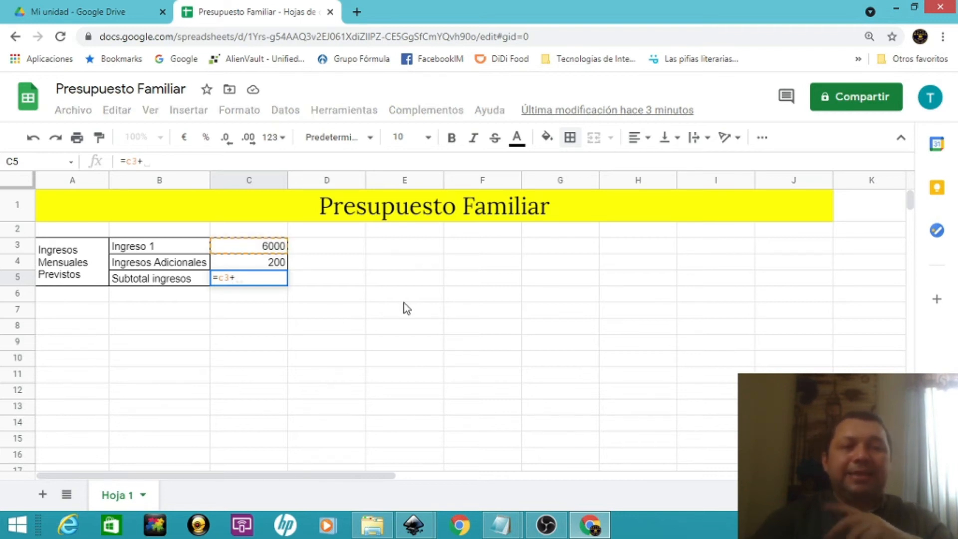
pyautogui.write('c4')
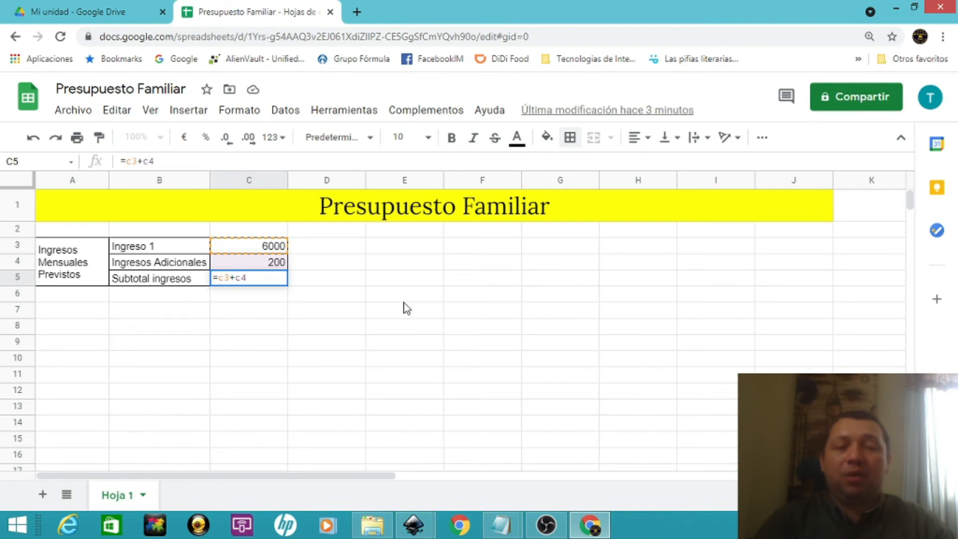
pyautogui.press('Return')
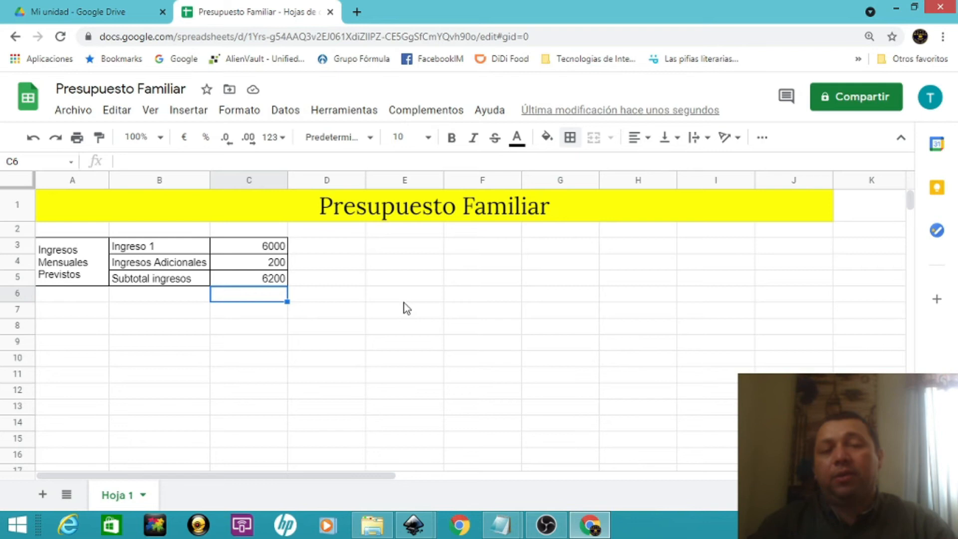
# Change the "Ingreso 1" amount in cell C3 to 5000
pyautogui.press('Up')
pyautogui.press('Up')
pyautogui.press('Up')
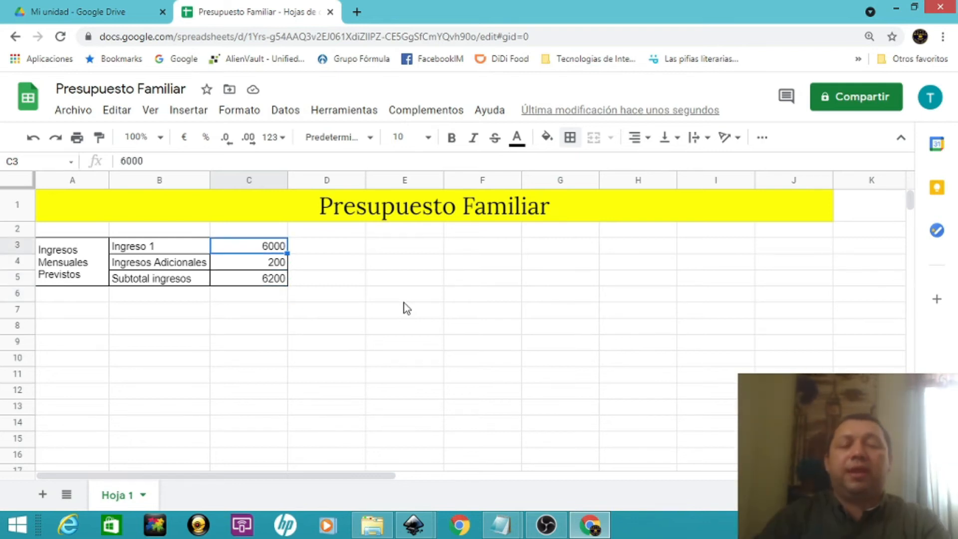
pyautogui.write('5000')
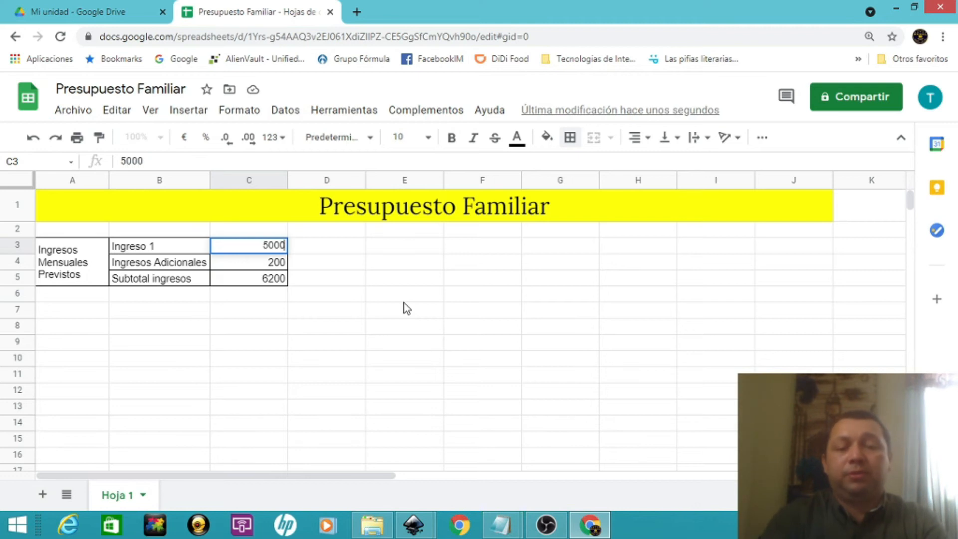
pyautogui.press('Return')
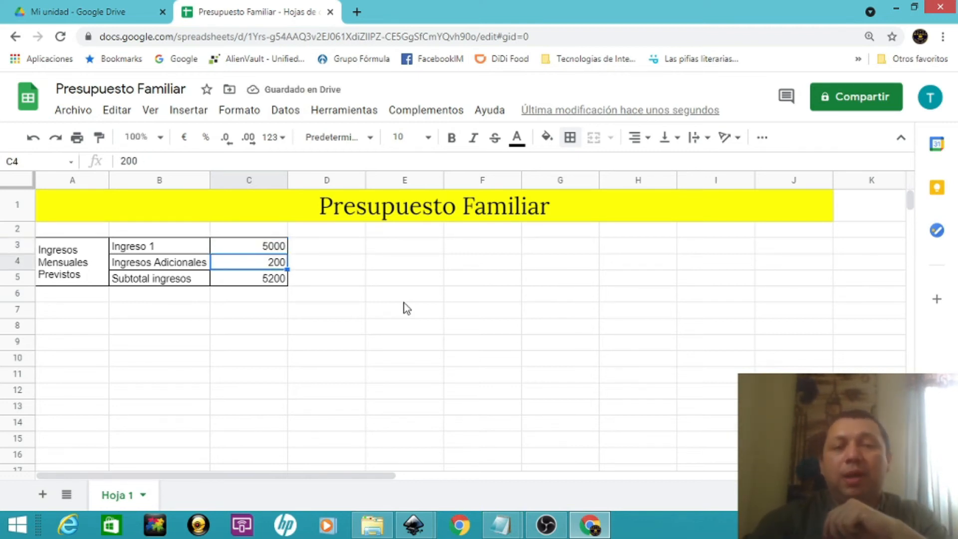
# Check the subtotal formula in C5 against the two income amounts in C3:C4
pyautogui.press('Down')
pyautogui.press('Up')
pyautogui.press('Down')
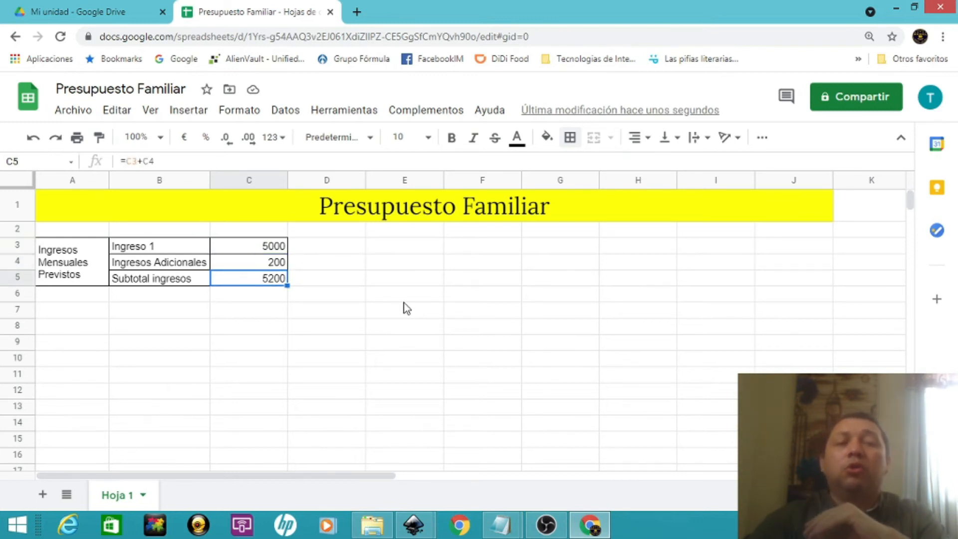
pyautogui.press('Up')
pyautogui.press('Up')
pyautogui.hotkey('shift', 'Down')
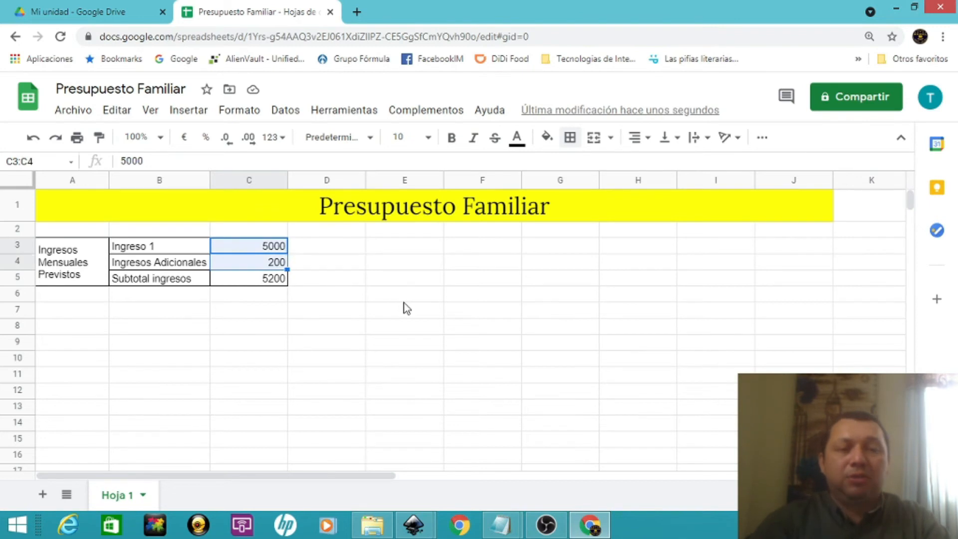
pyautogui.click(262, 282)
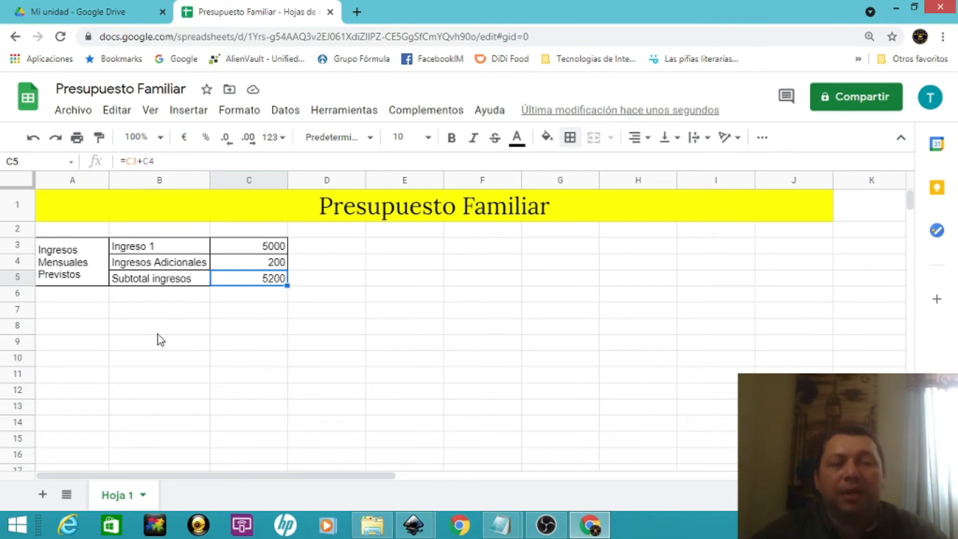
# Enter the section heading "Gastos" in cell A7, below the income block
pyautogui.click(91, 313)
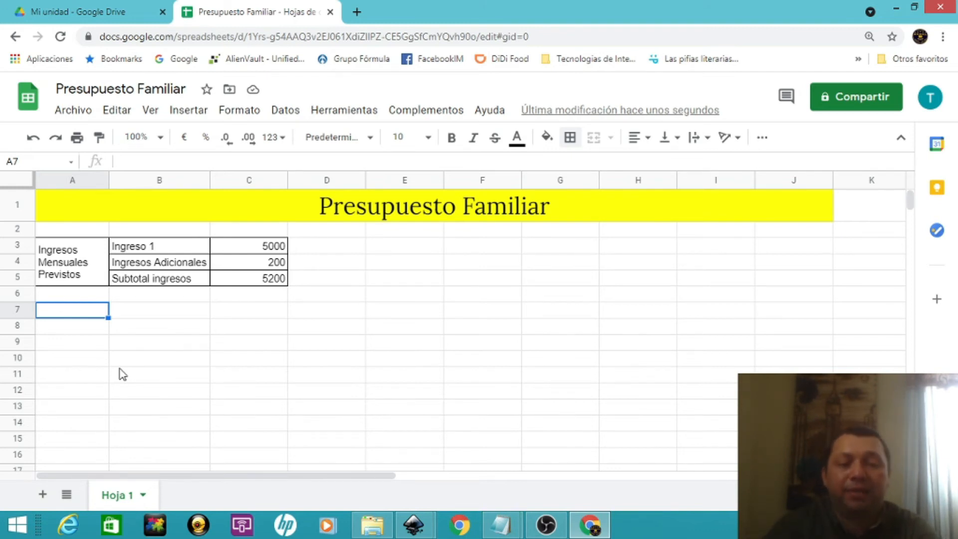
pyautogui.write('Gas')
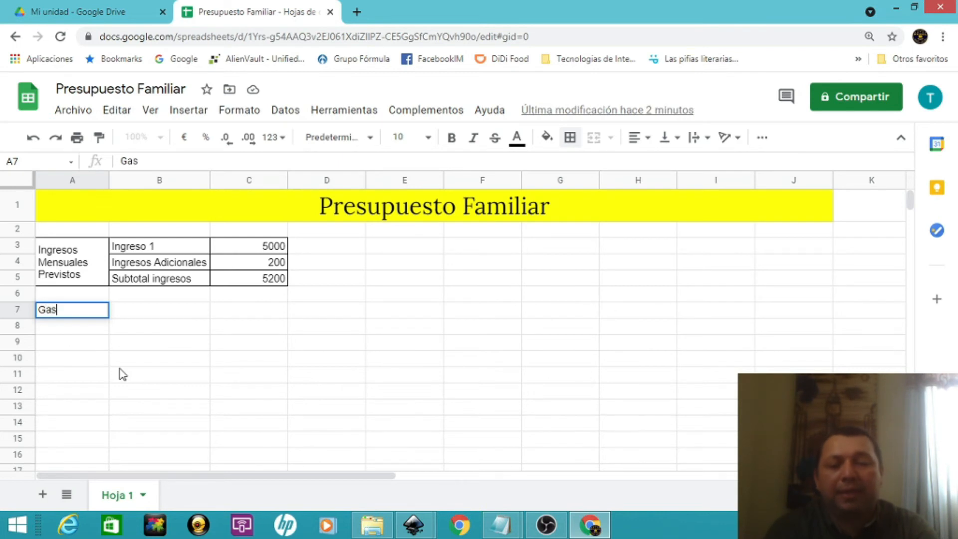
pyautogui.write('tos')
pyautogui.press('Return')
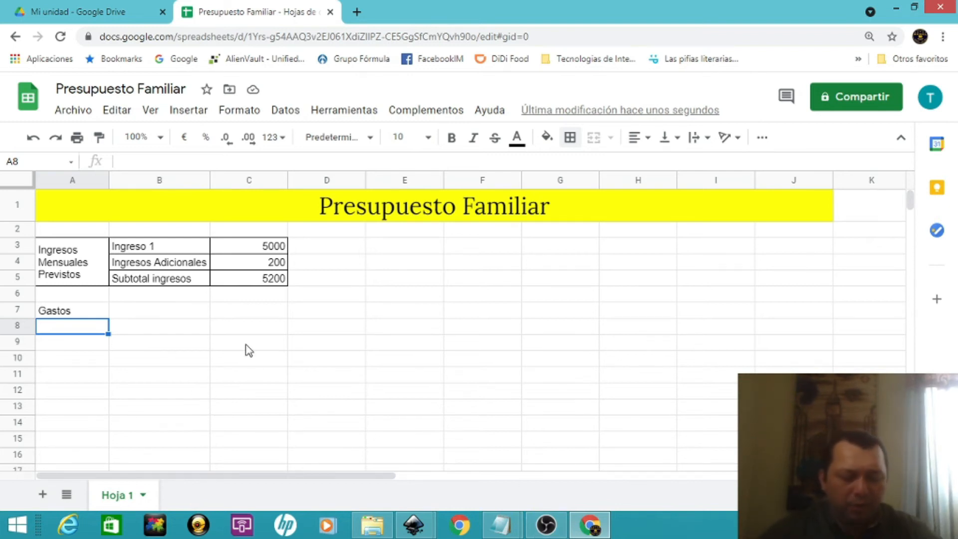
# Enter the column header "Conceptos" in cell A8, under the "Gastos" heading
pyautogui.write('Con')
pyautogui.write('pto')
pyautogui.press('BackSpace')
pyautogui.press('BackSpace')
pyautogui.press('BackSpace')
pyautogui.press('BackSpace')
pyautogui.write('nd')
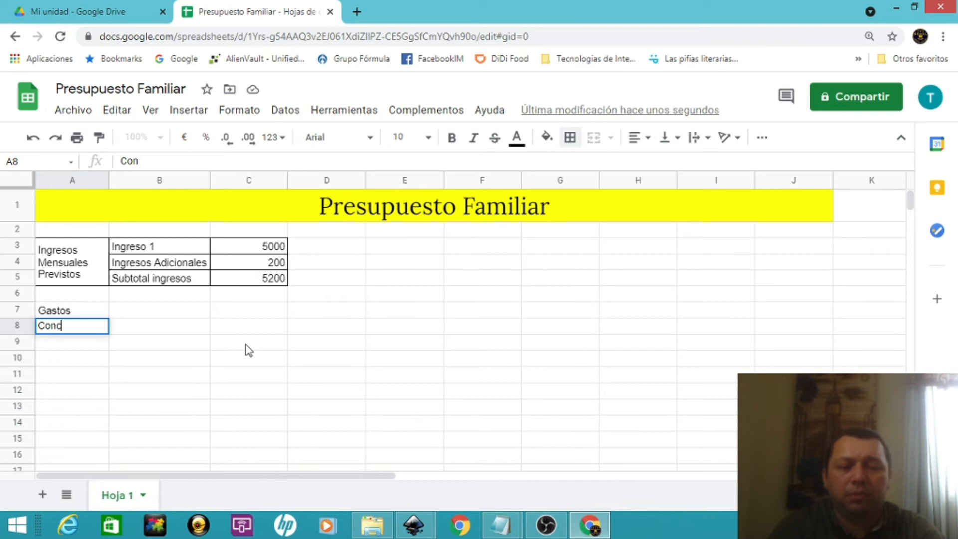
pyautogui.write('eptos')
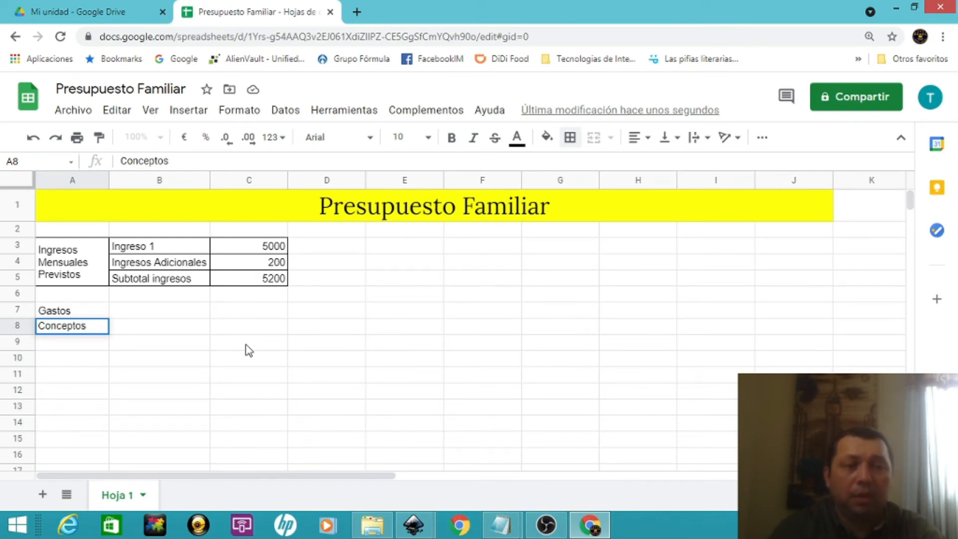
pyautogui.press('Return')
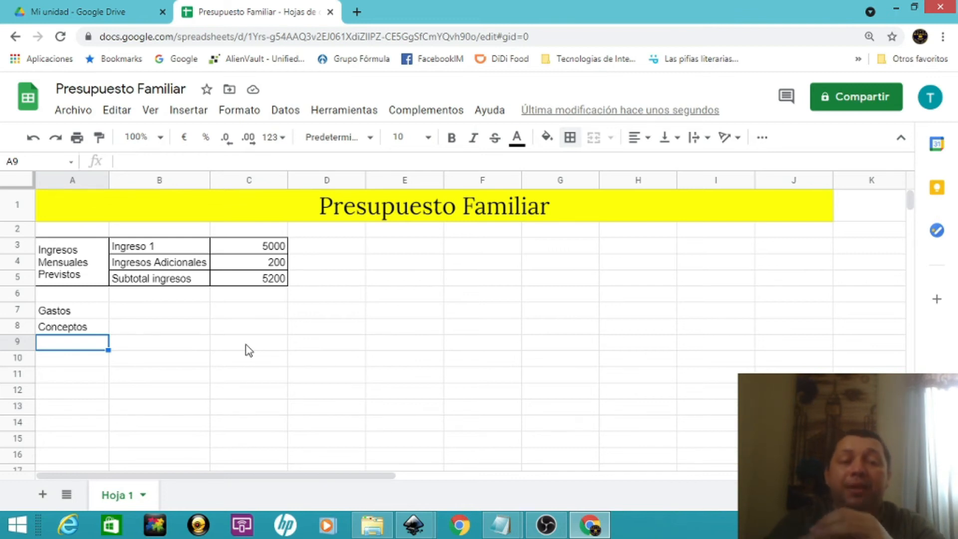
# Add the column header "Costo previsto" in cell B8, beside "Conceptos"
pyautogui.press('Right')
pyautogui.press('Up')
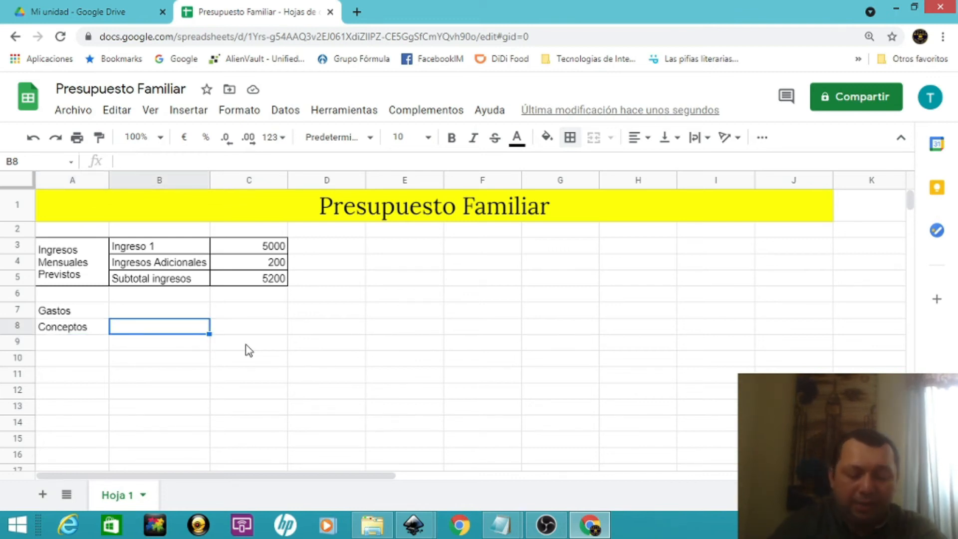
pyautogui.write('Costo')
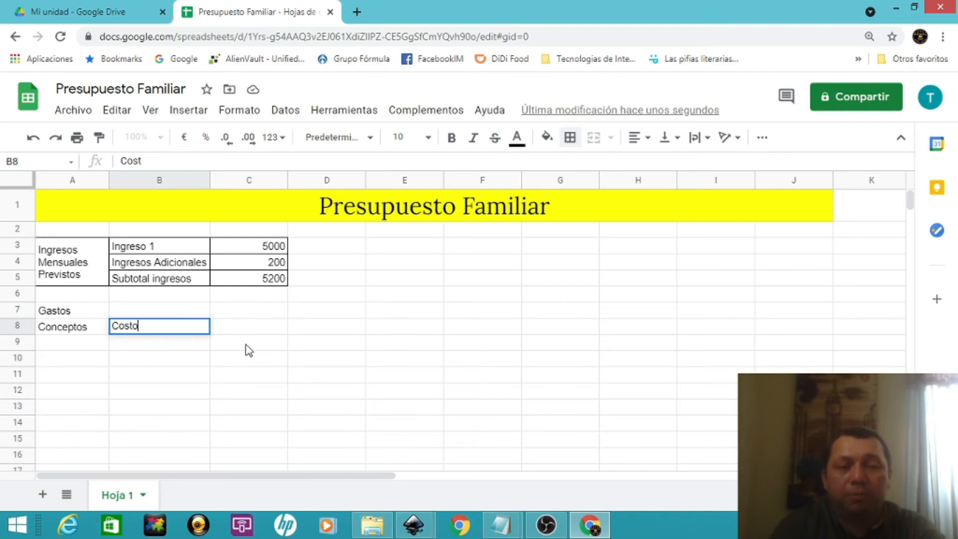
pyautogui.write(' previsto')
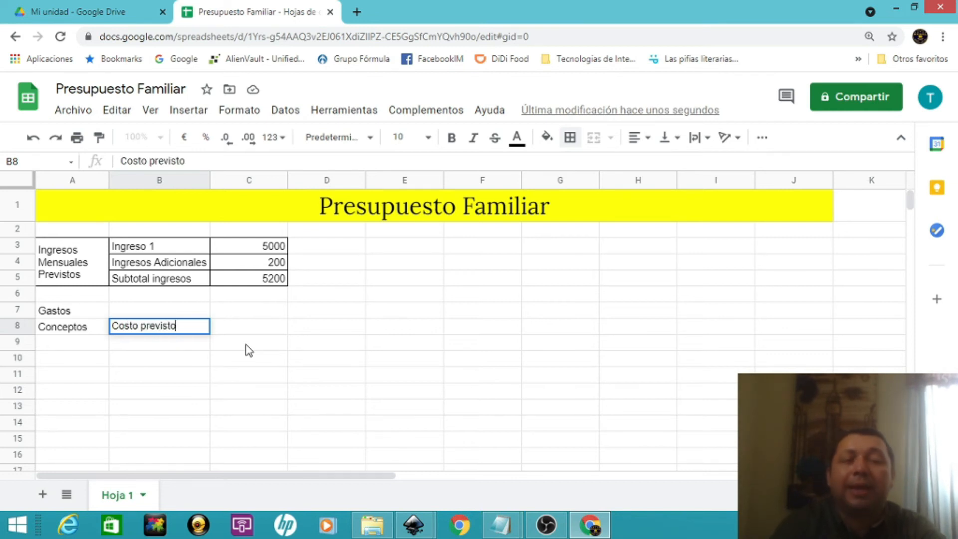
pyautogui.press('Return')
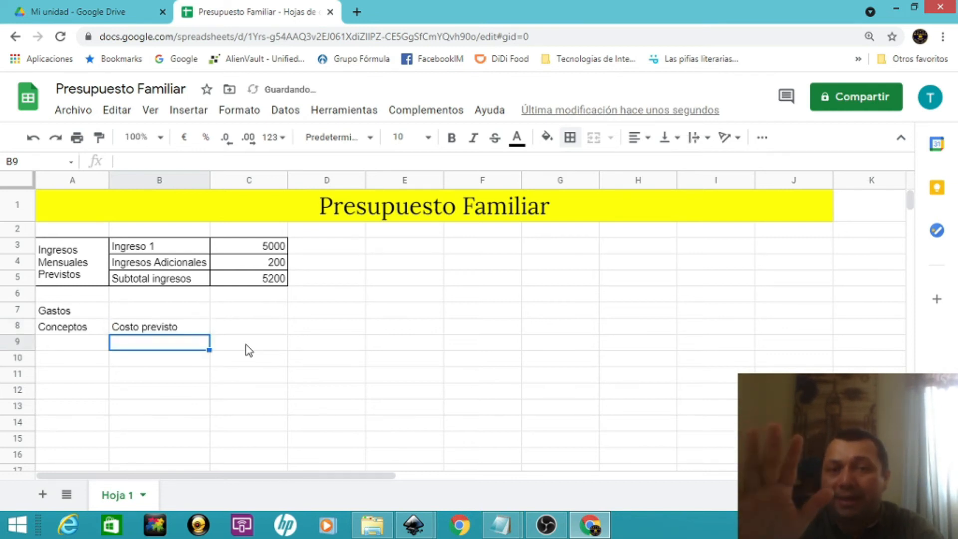
# Add the column header "Costo real" in cell C8 and move on to cell D8
pyautogui.click(248, 350)
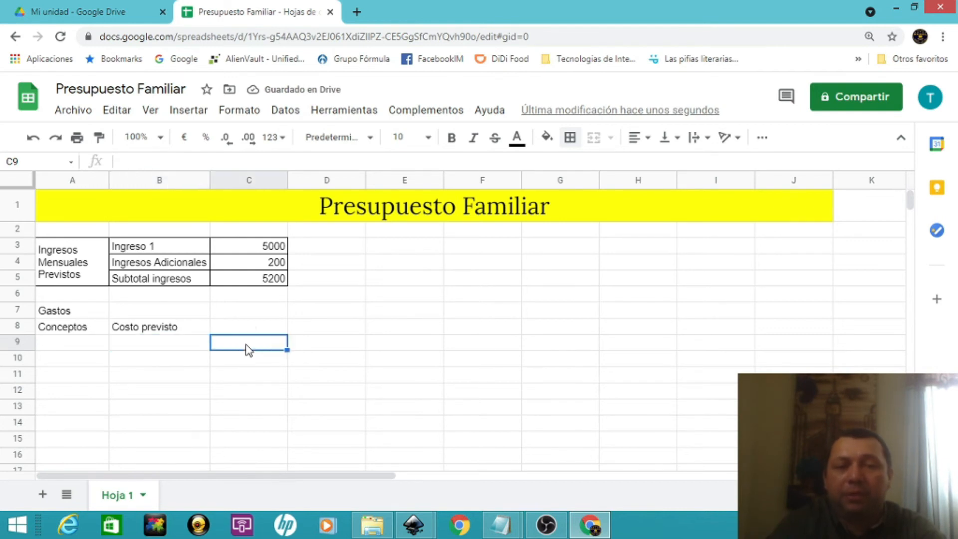
pyautogui.press('Up')
pyautogui.write('Costo real')
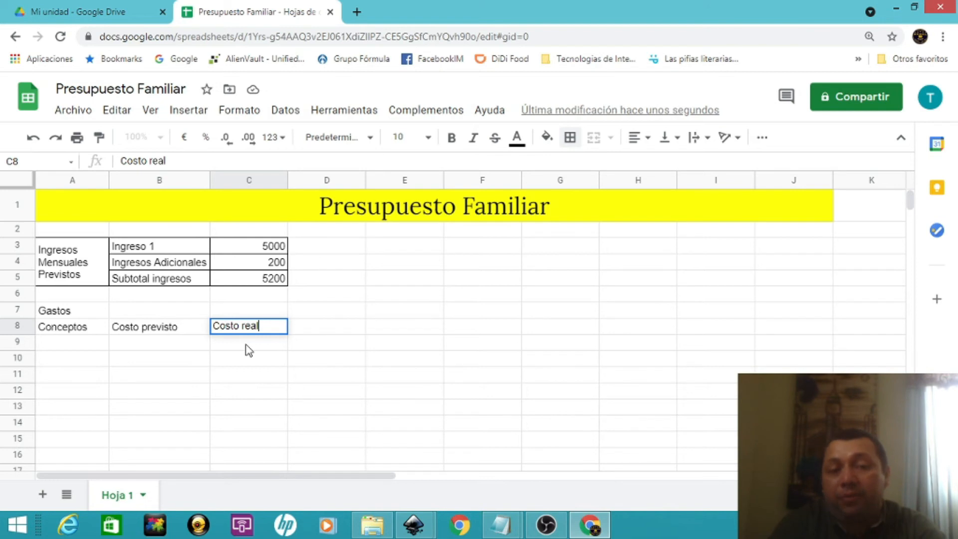
pyautogui.press('Return')
pyautogui.press('Up')
pyautogui.press('Right')
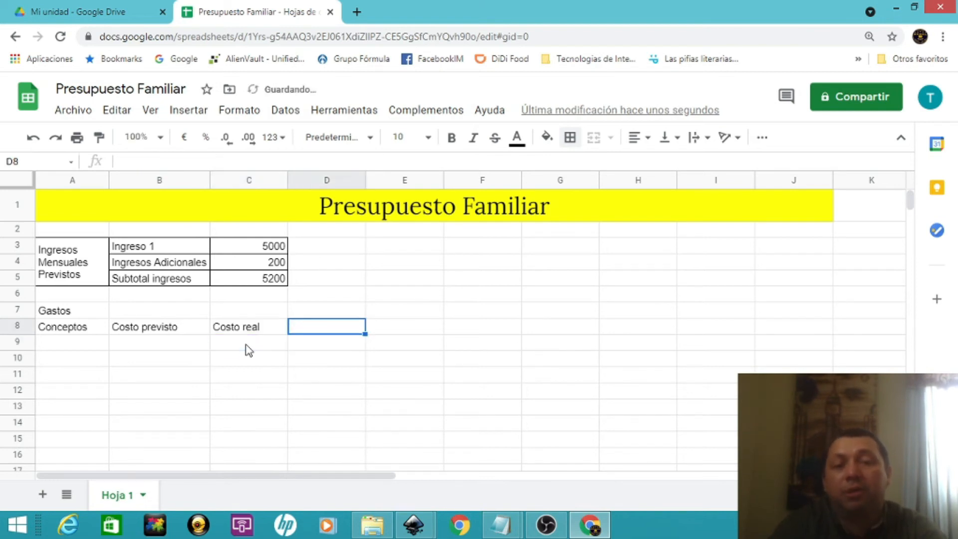
# Add the column header "Subtotal" in cell D8, beside "Costo real"
pyautogui.write('Subt')
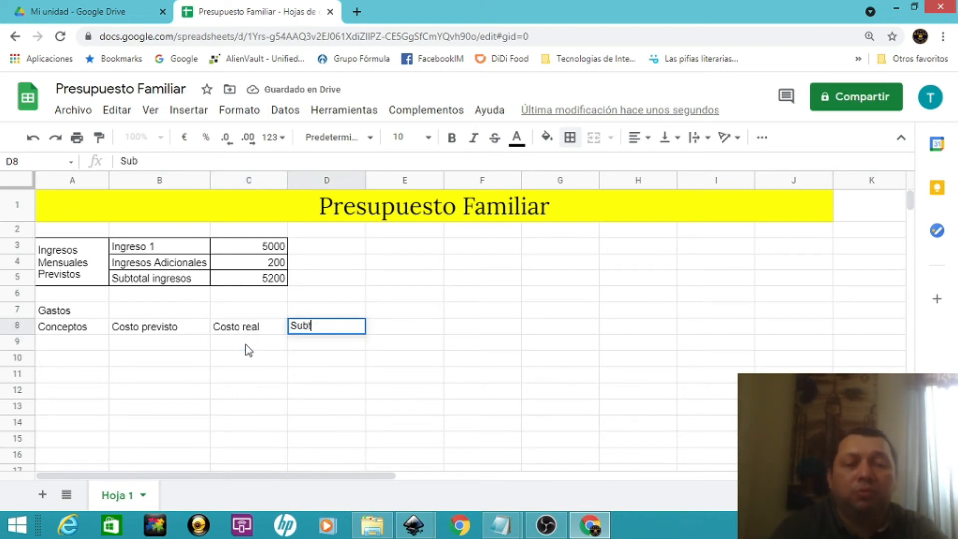
pyautogui.write('otal')
pyautogui.press('Return')
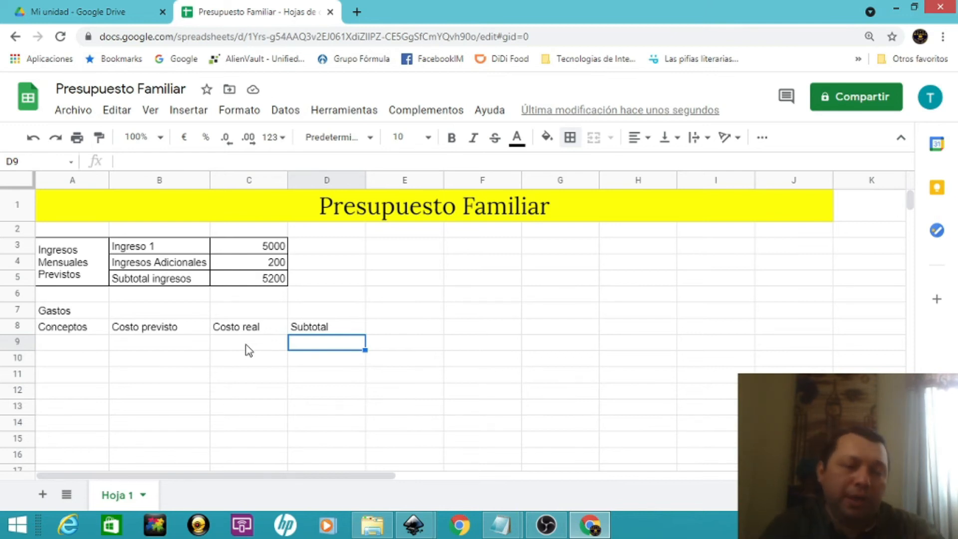
# Enter the expense concept "Hipoteca o renta" in cell A9, under the "Conceptos" header
pyautogui.press('Left')
pyautogui.press('Left')
pyautogui.press('Left')
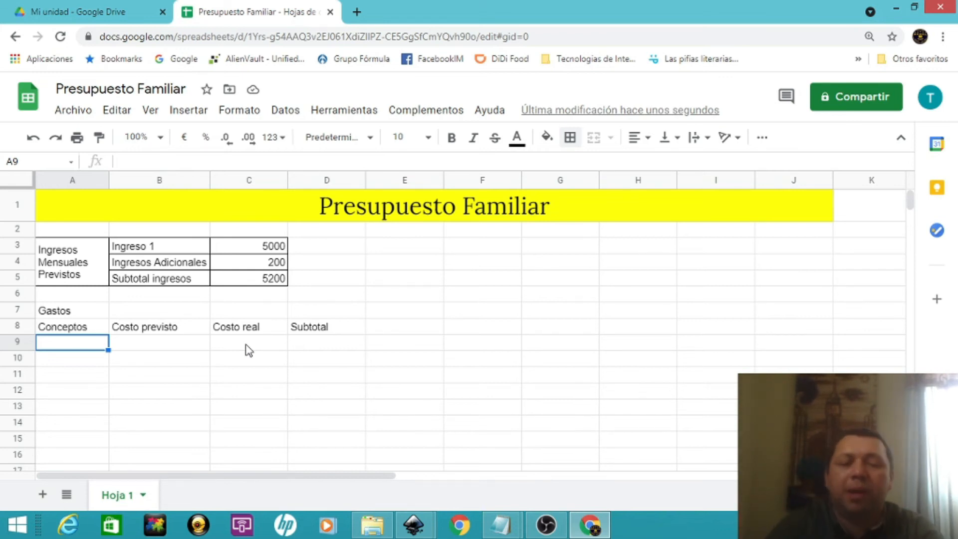
pyautogui.write('Hipotec')
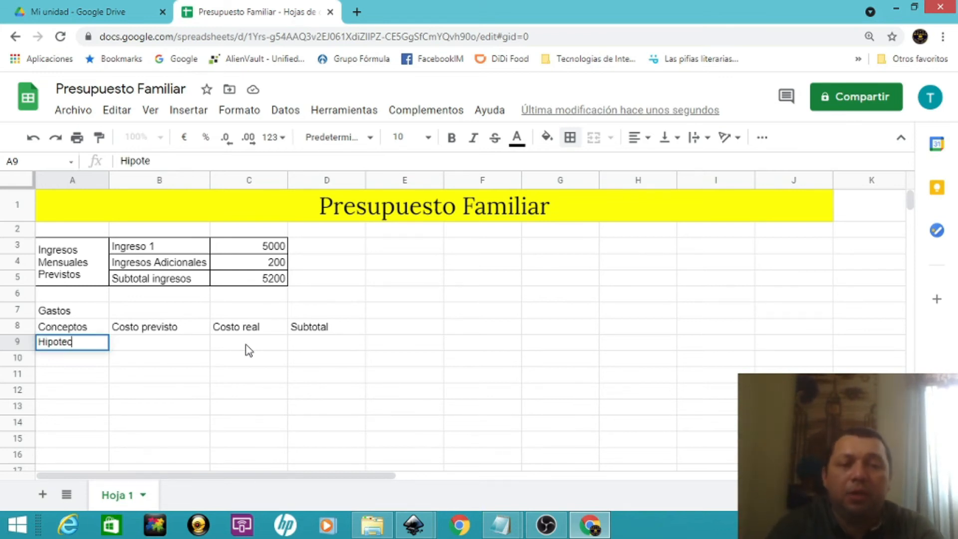
pyautogui.write('a o renta')
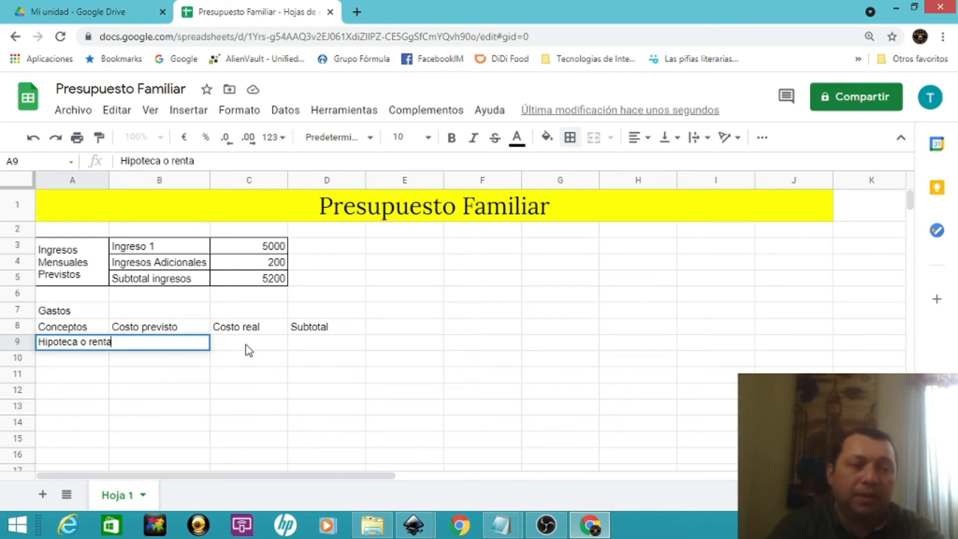
pyautogui.press('Return')
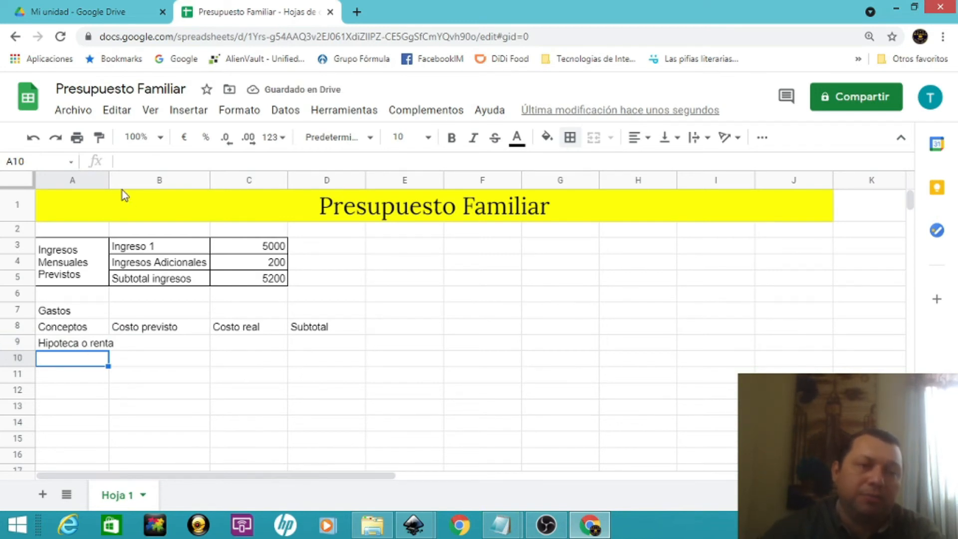
# Widen column A slightly so that "Hipoteca o renta" fits within its cell
pyautogui.moveTo(106, 180); pyautogui.dragTo(114, 177)
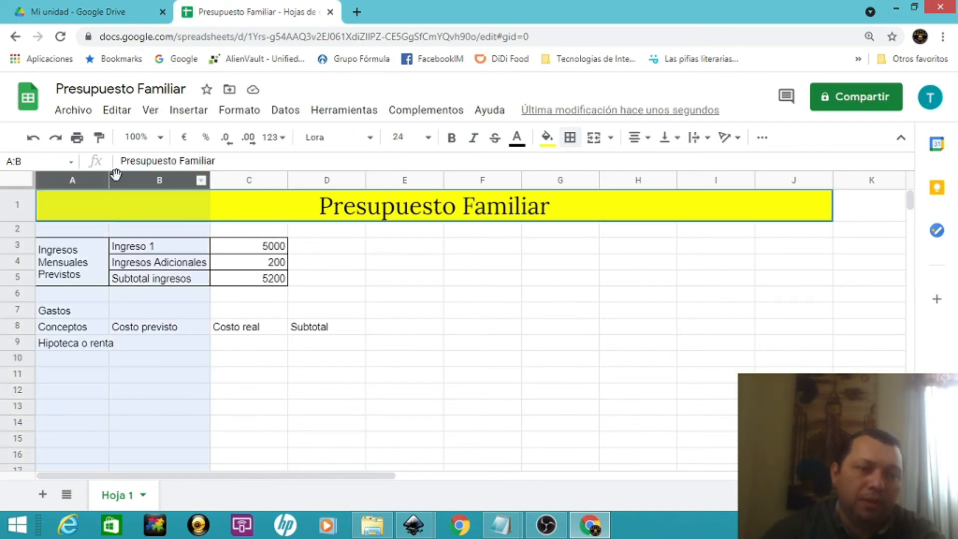
pyautogui.click(170, 342)
pyautogui.moveTo(109, 179); pyautogui.dragTo(116, 179)
pyautogui.click(169, 406)
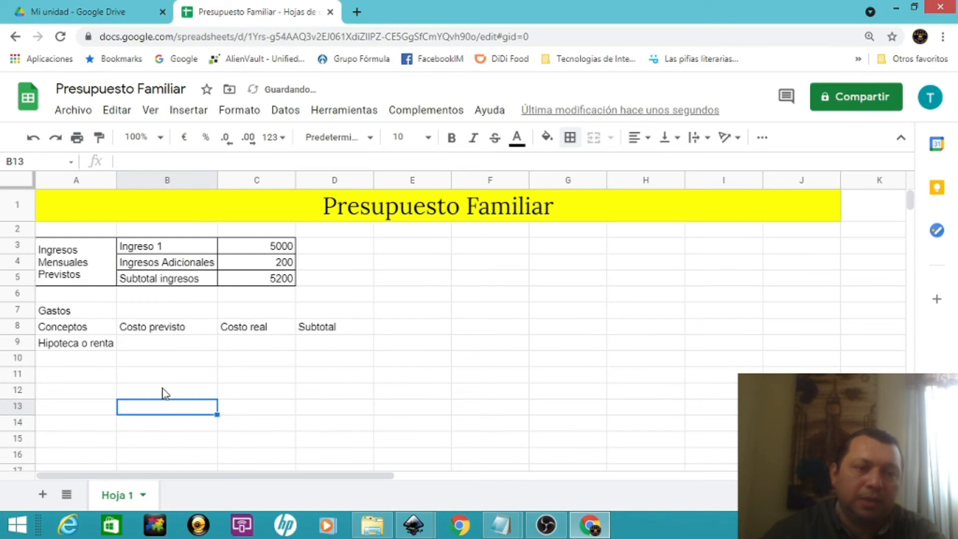
# Enter 1500 as the expected cost of "Hipoteca o renta" in cell B9
pyautogui.click(158, 344)
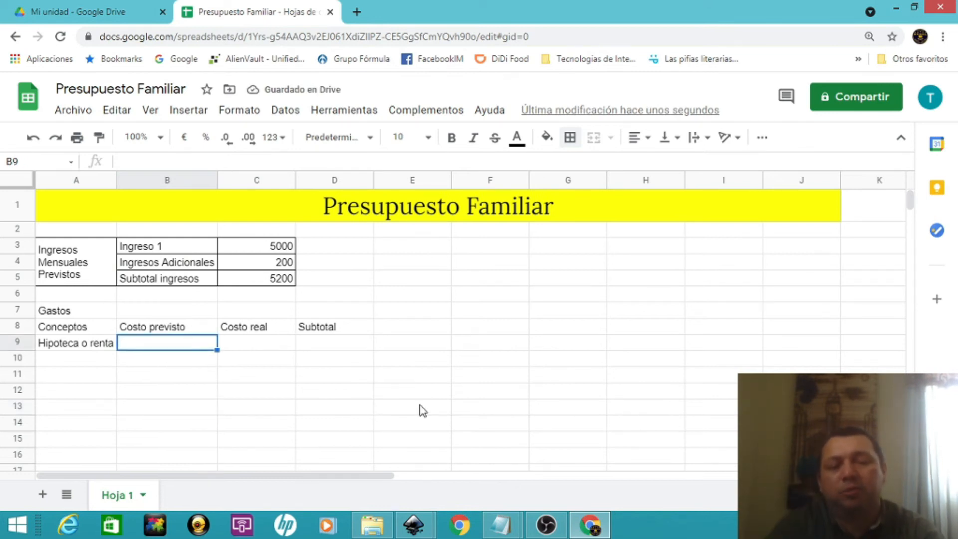
pyautogui.write('1500')
pyautogui.press('Return')
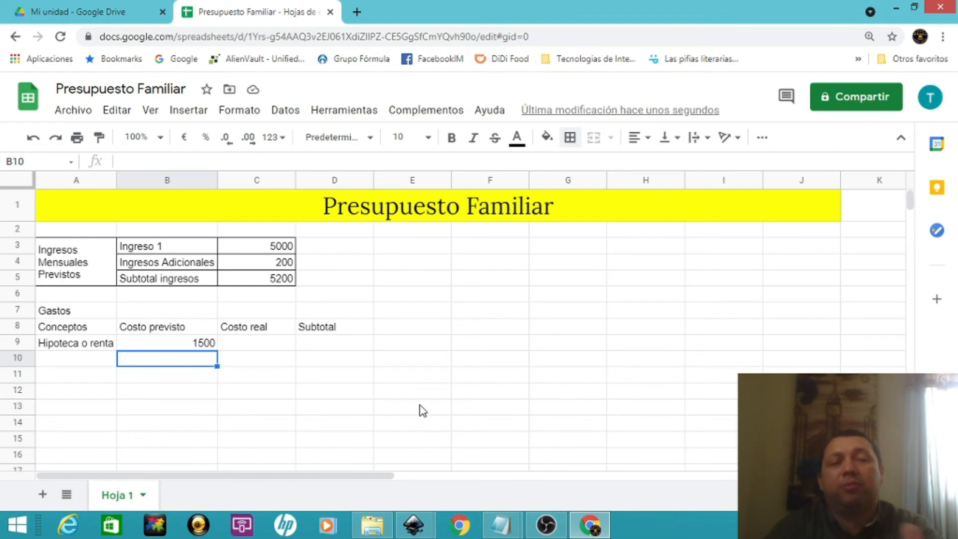
pyautogui.press('Up')
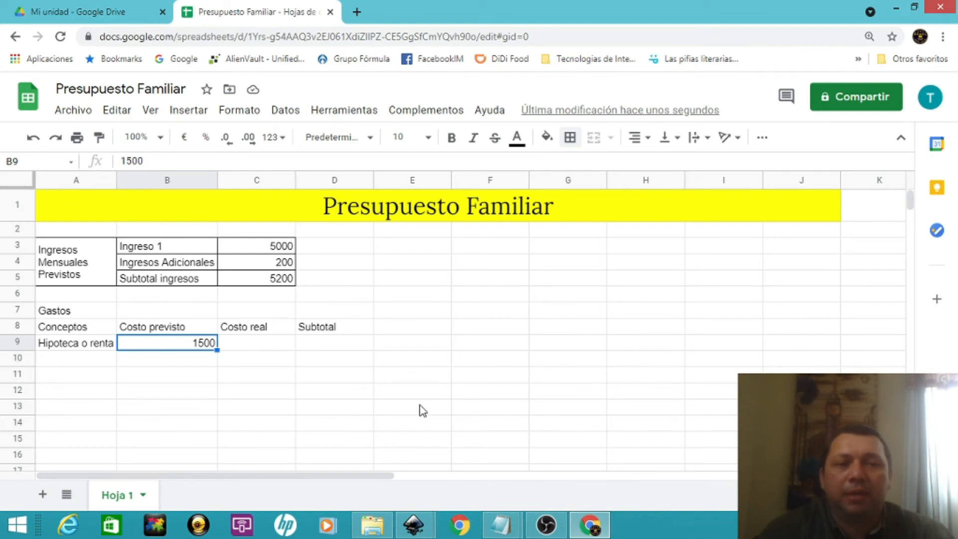
pyautogui.press('Left')
pyautogui.press('Right')
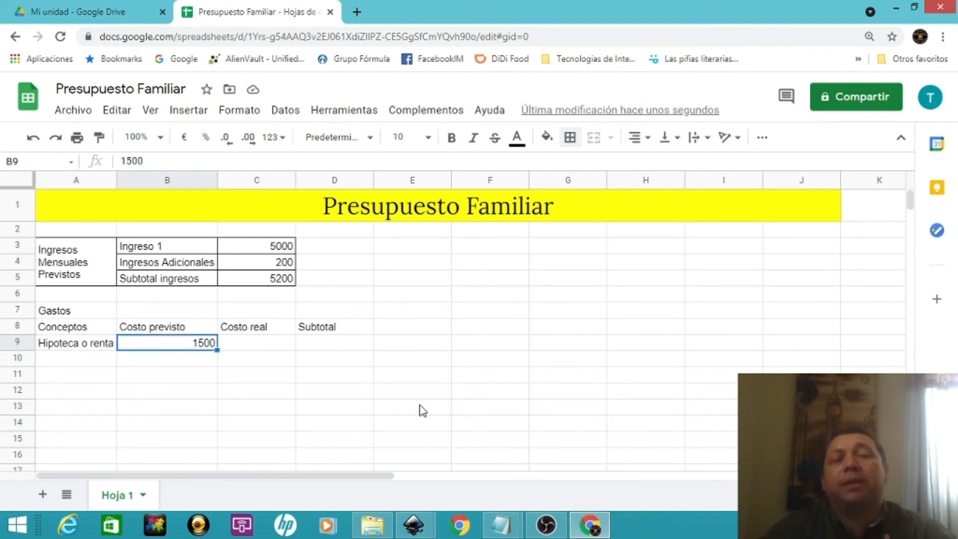
# Add the expense "Alimentos" in cell A10 with an expected cost of 3000 in cell B10
pyautogui.press('Down')
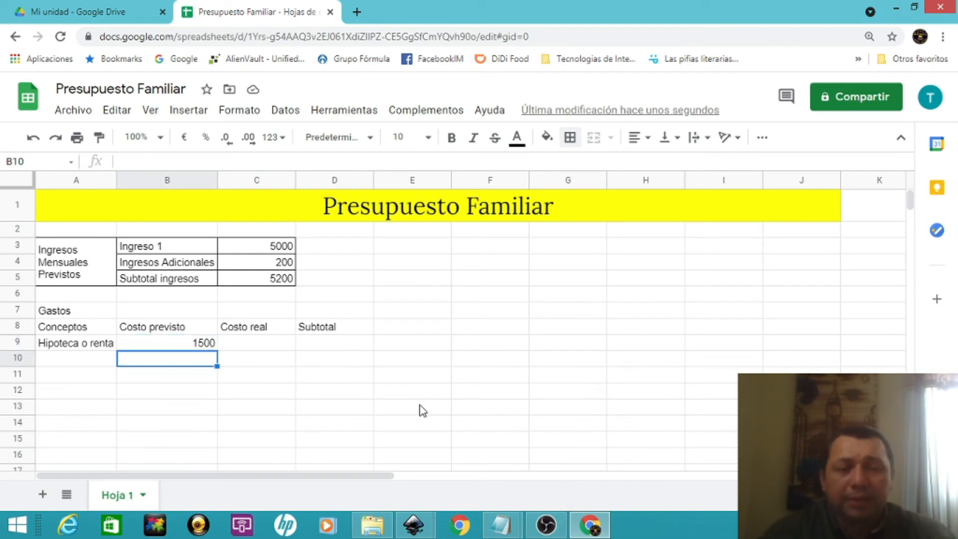
pyautogui.press('Left')
pyautogui.write('Al')
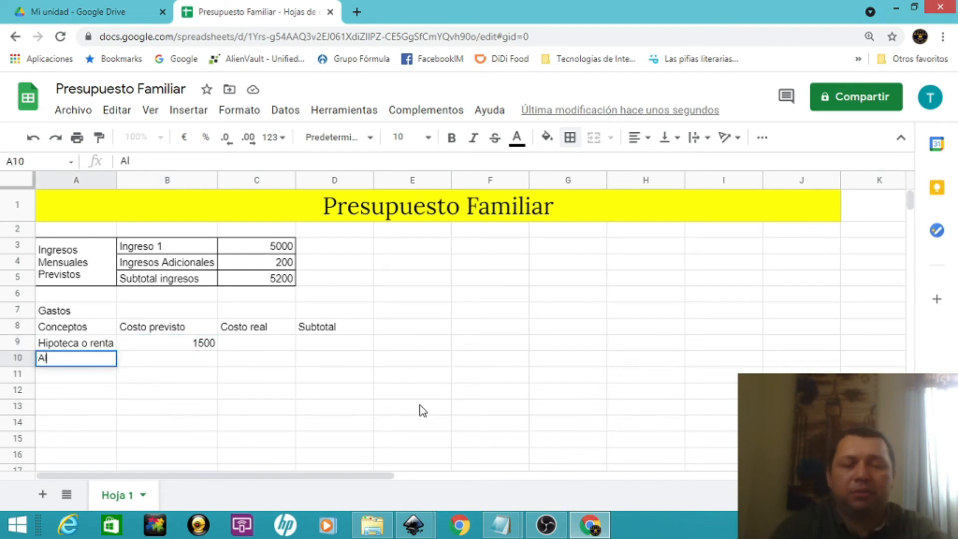
pyautogui.write('imentos')
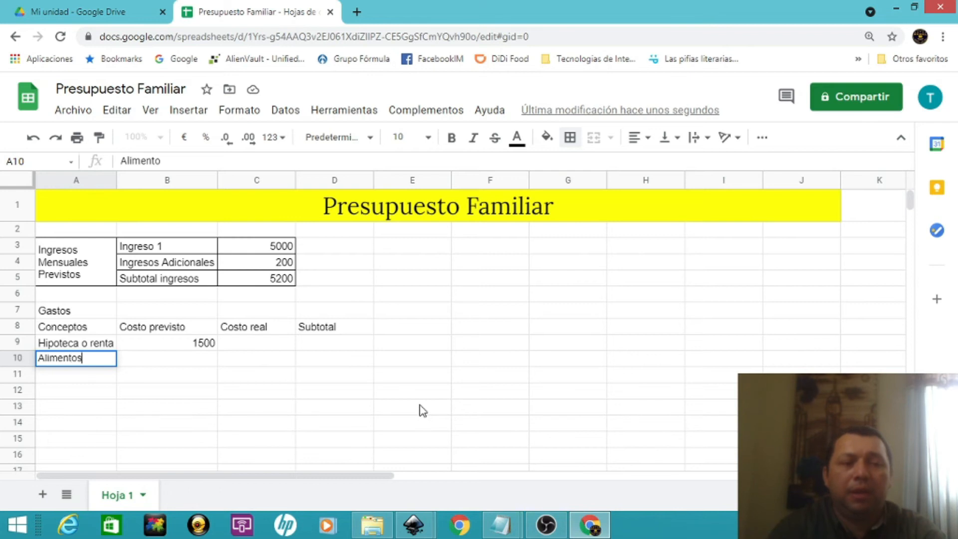
pyautogui.press('Return')
pyautogui.press('Up')
pyautogui.press('Right')
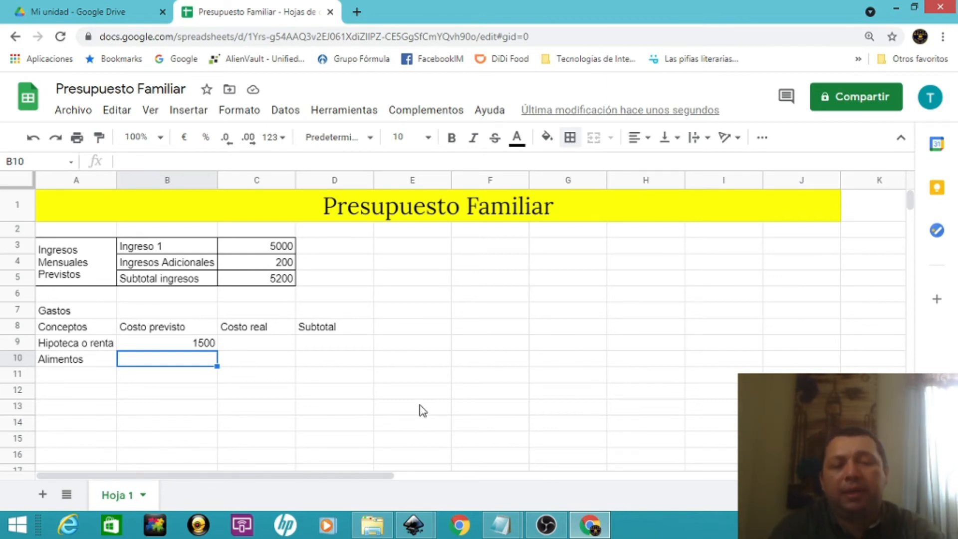
pyautogui.write('3000')
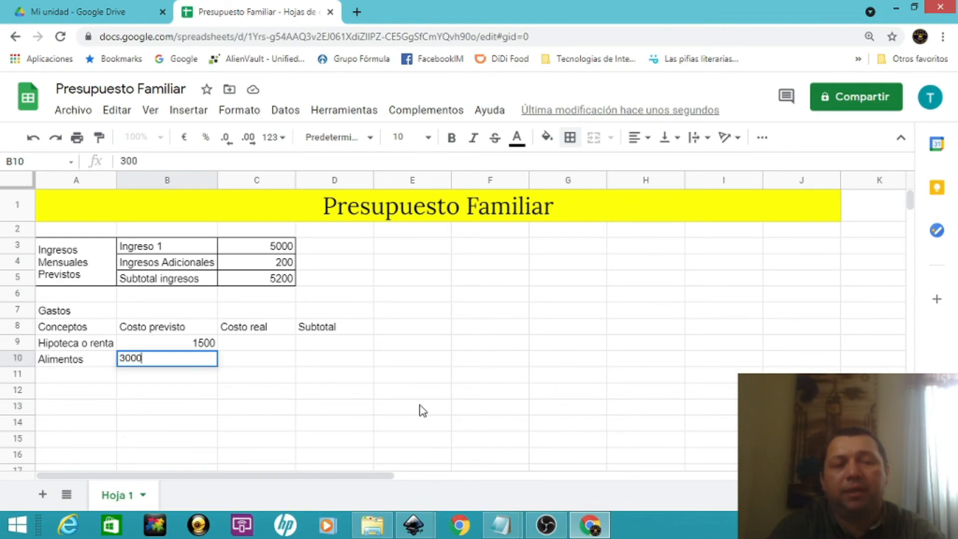
pyautogui.press('Return')
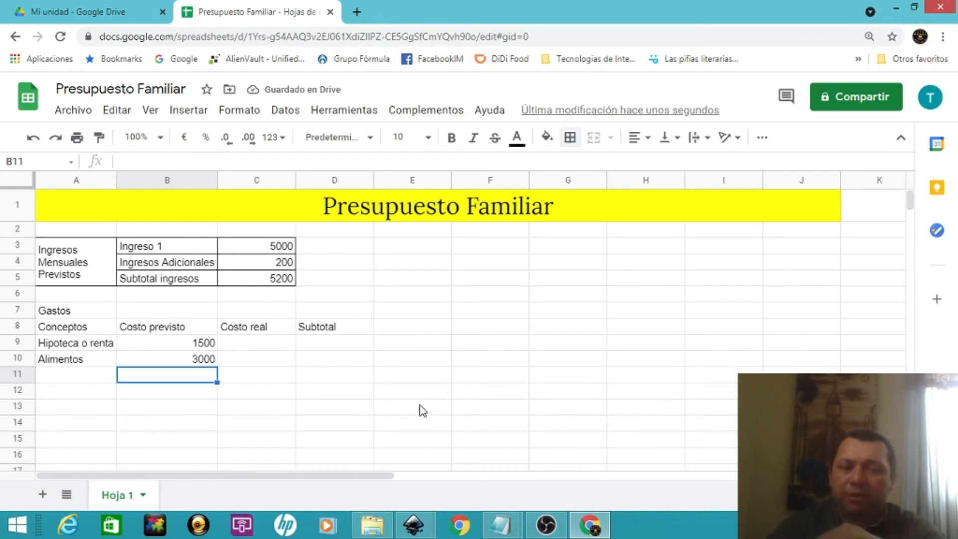
# Add the expense "Agua" in cell A11 with an expected cost of 80 in cell B11
pyautogui.press('Left')
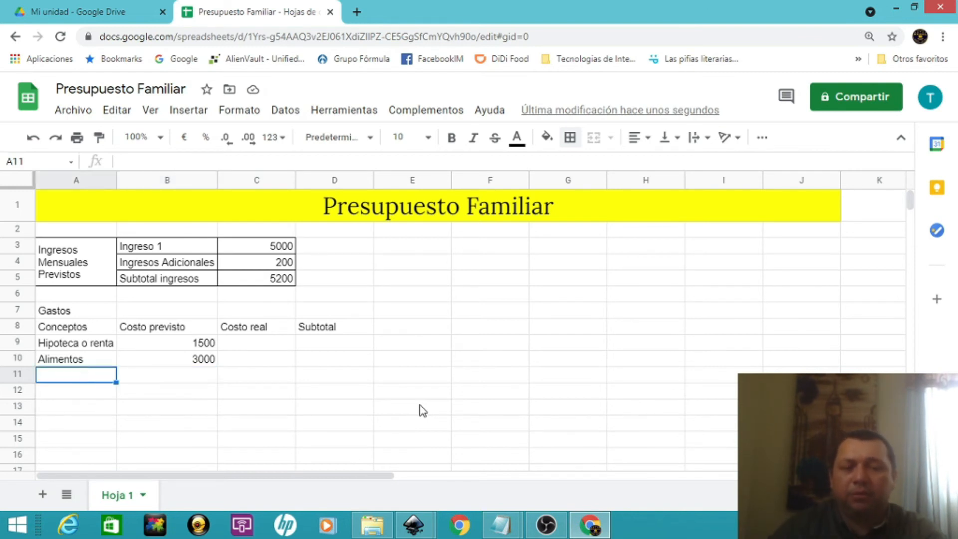
pyautogui.write('Agua')
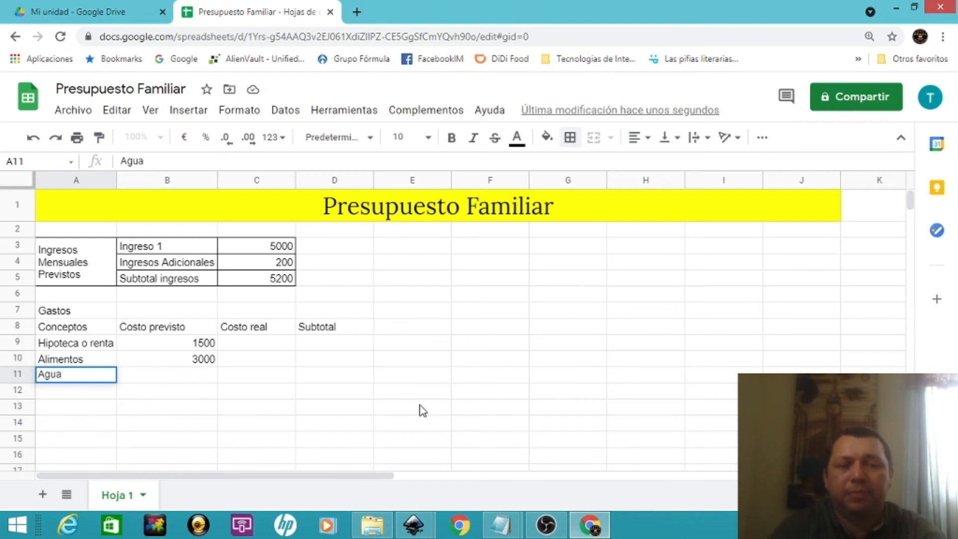
pyautogui.press('Return')
pyautogui.press('Up')
pyautogui.press('Right')
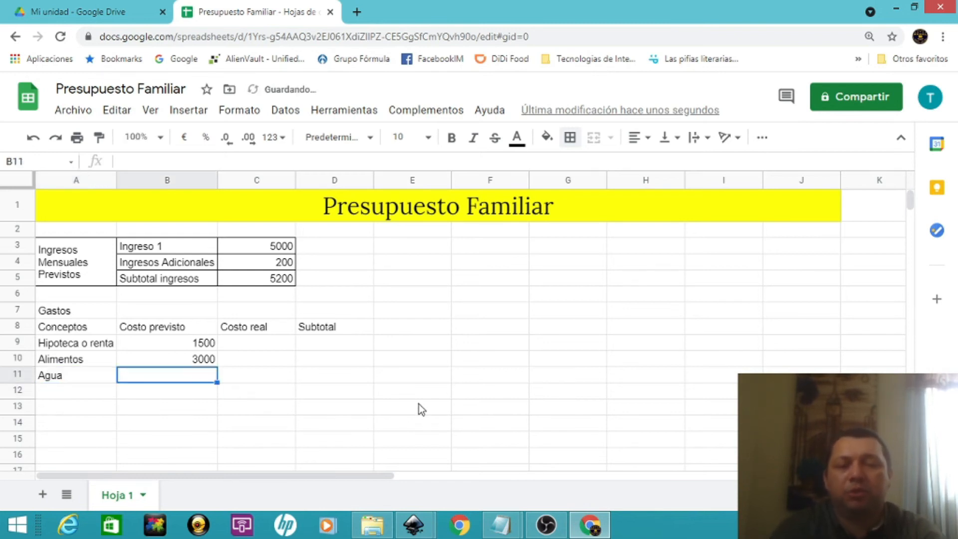
pyautogui.write('80')
pyautogui.press('Return')
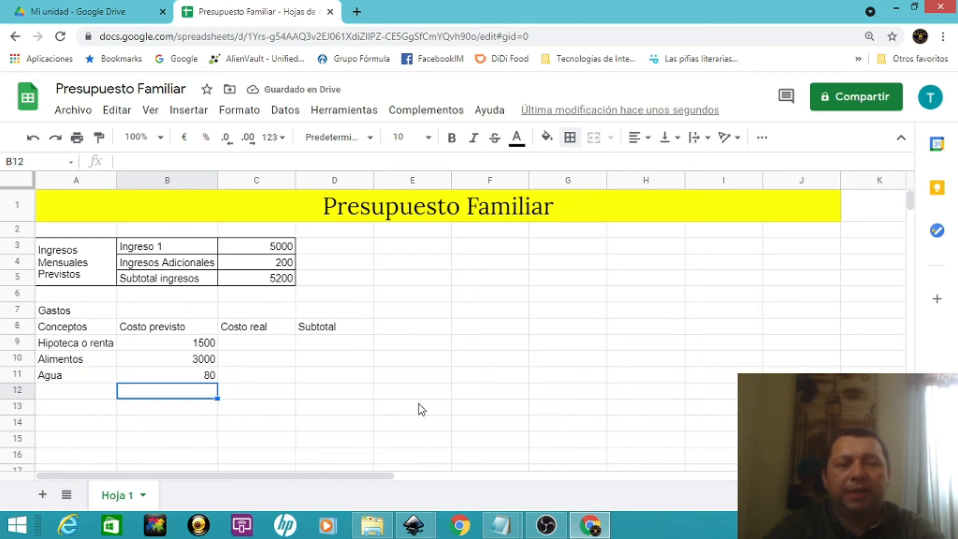
# Add the expense "Gas" in cell A12 with an expected cost of 100 in cell B12
pyautogui.press('Left')
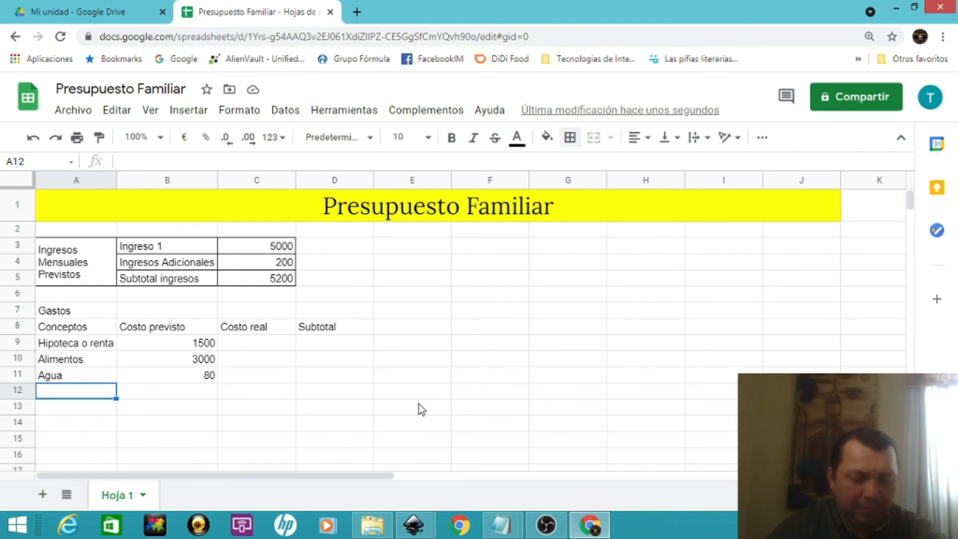
pyautogui.write('Gas')
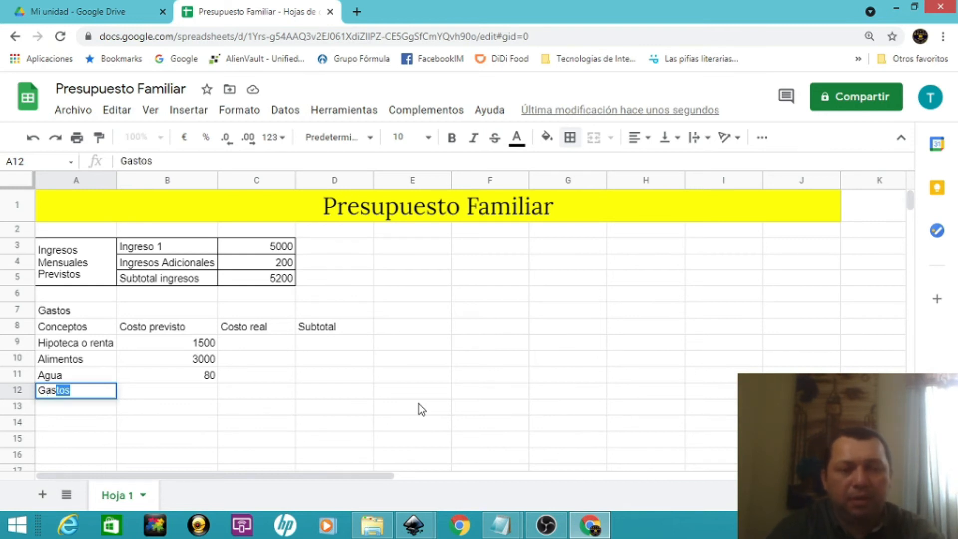
pyautogui.press('Delete')
pyautogui.press('Return')
pyautogui.press('Right')
pyautogui.press('Up')
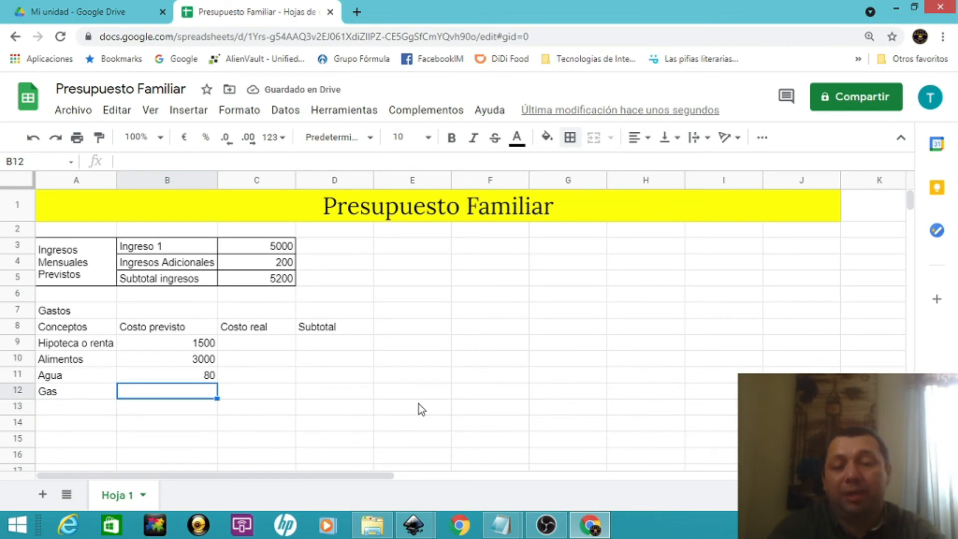
pyautogui.write('100')
pyautogui.press('Return')
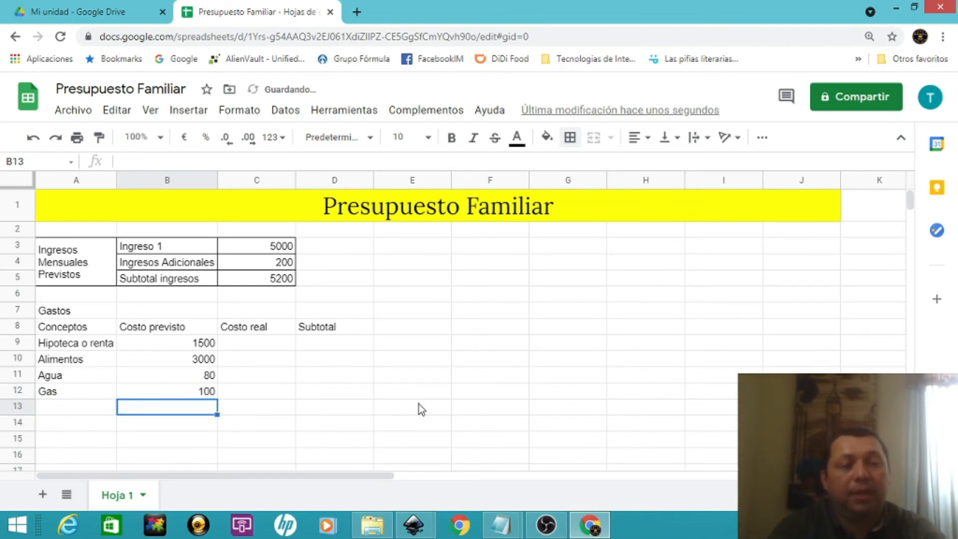
# Enter the row label "Subtotal" in cell A13, below the last expense concept
pyautogui.press('Left')
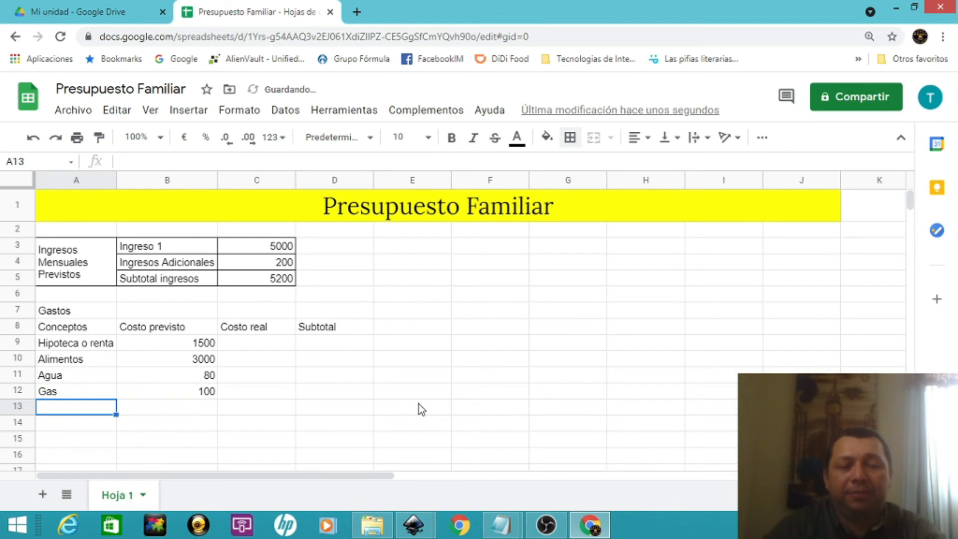
pyautogui.write('Subtotal')
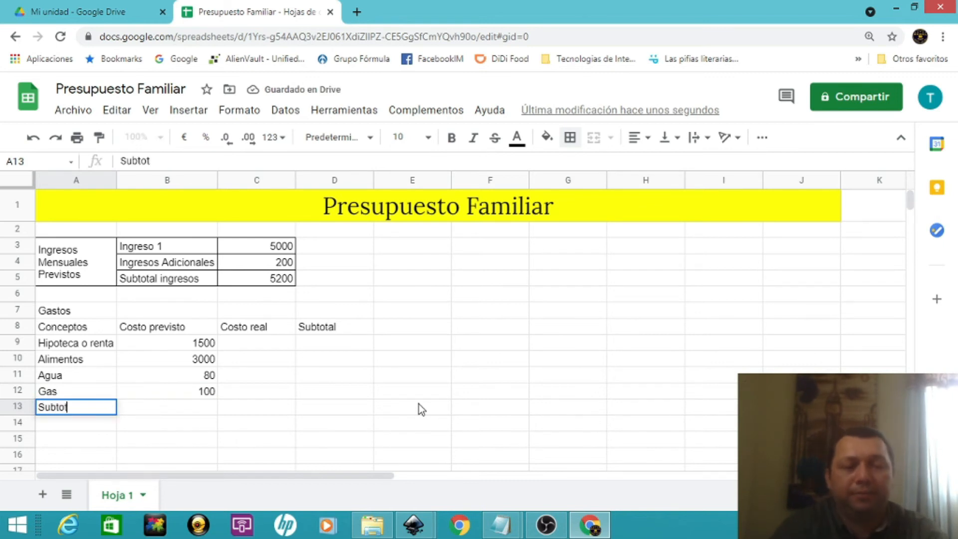
pyautogui.press('Return')
pyautogui.press('Right')
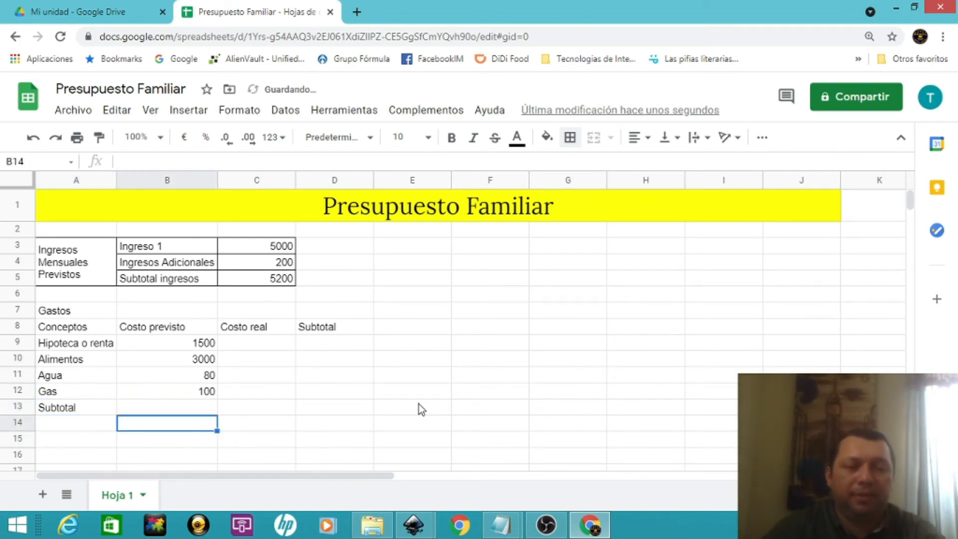
pyautogui.press('Up')
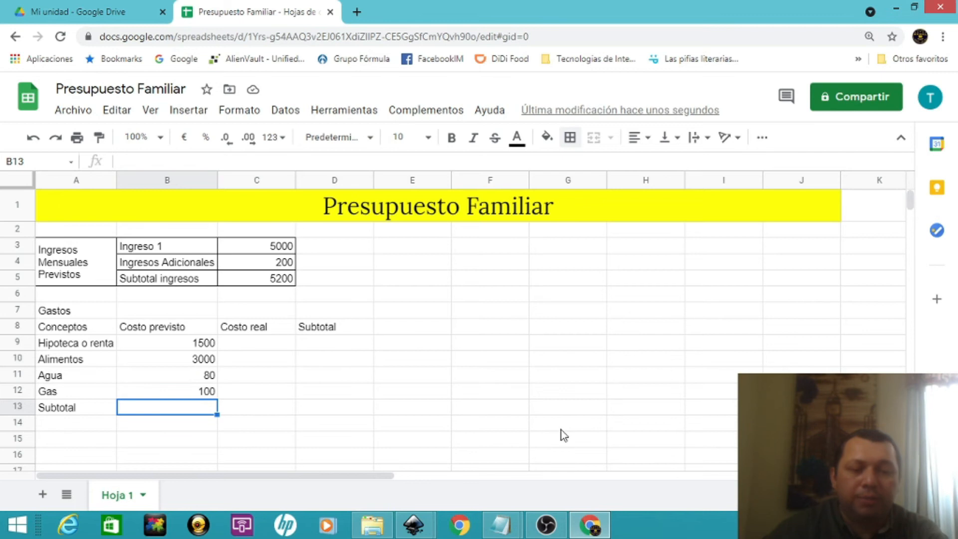
pyautogui.write('Subtotal')
pyautogui.press('Return')
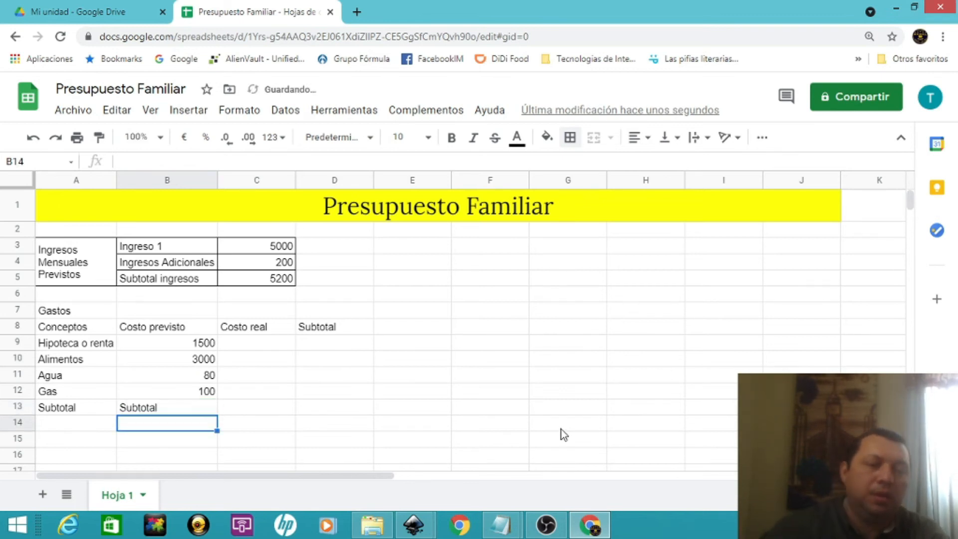
pyautogui.doubleClick(190, 410)
pyautogui.write('=')
pyautogui.press('BackSpace')
pyautogui.press('BackSpace')
pyautogui.press('BackSpace')
pyautogui.press('BackSpace')
pyautogui.press('BackSpace')
pyautogui.press('BackSpace')
pyautogui.press('BackSpace')
pyautogui.press('BackSpace')
pyautogui.press('BackSpace')
pyautogui.press('BackSpace')
# Total the expected costs in cell B13 with the formula =suma(b9:b12)
pyautogui.write('=')
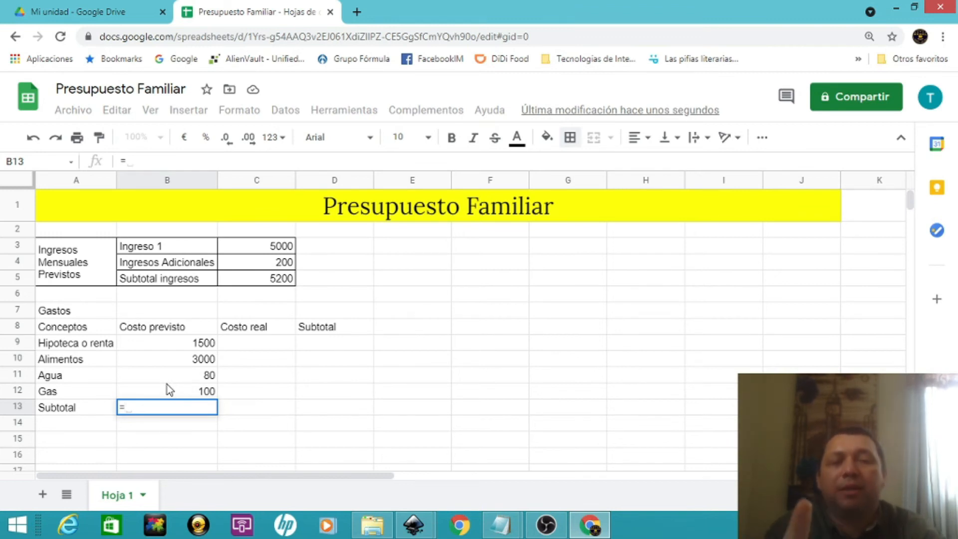
pyautogui.write('s')
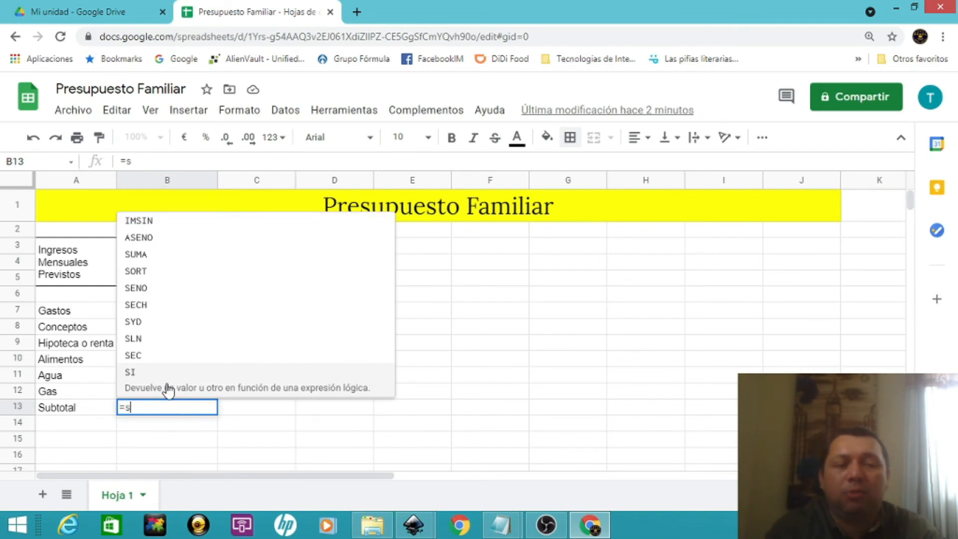
pyautogui.write('u')
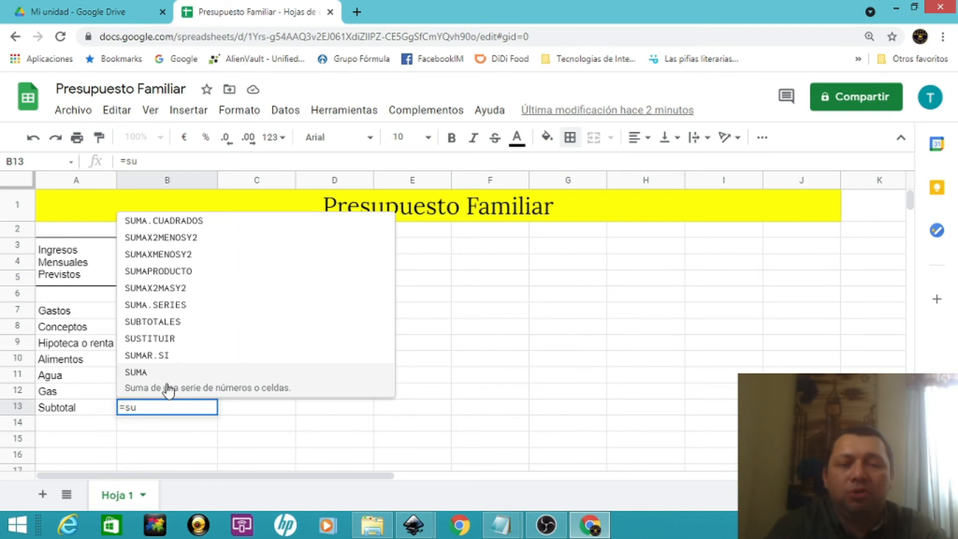
pyautogui.write('ma')
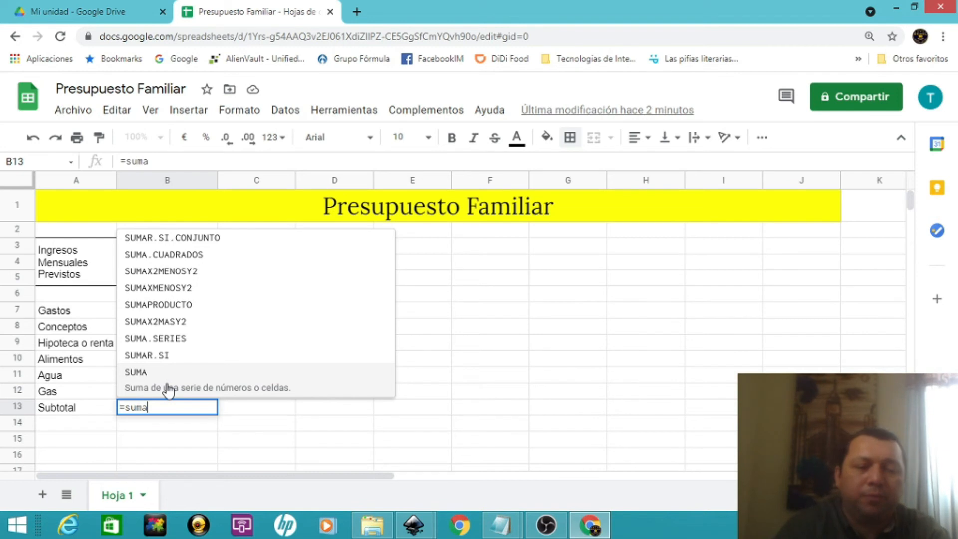
pyautogui.write('(')
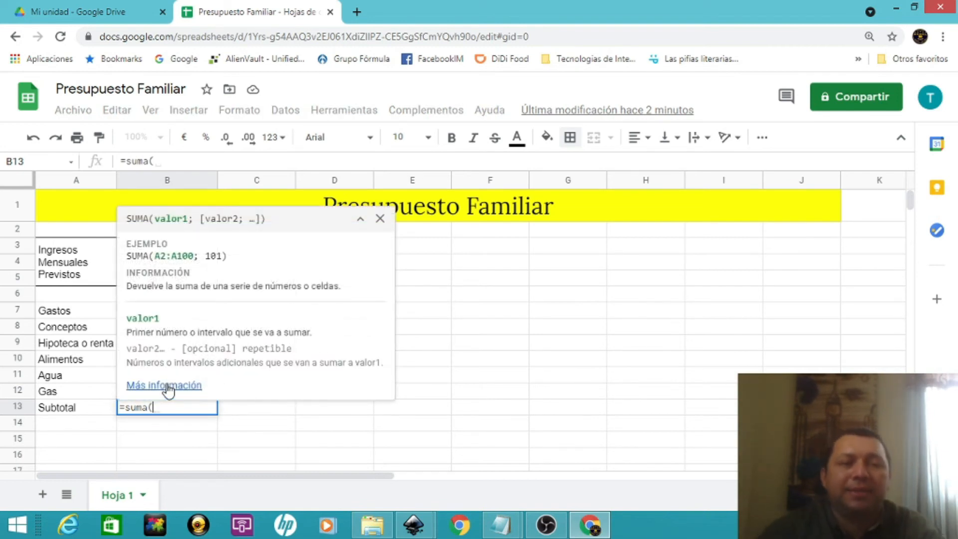
pyautogui.click(380, 219)
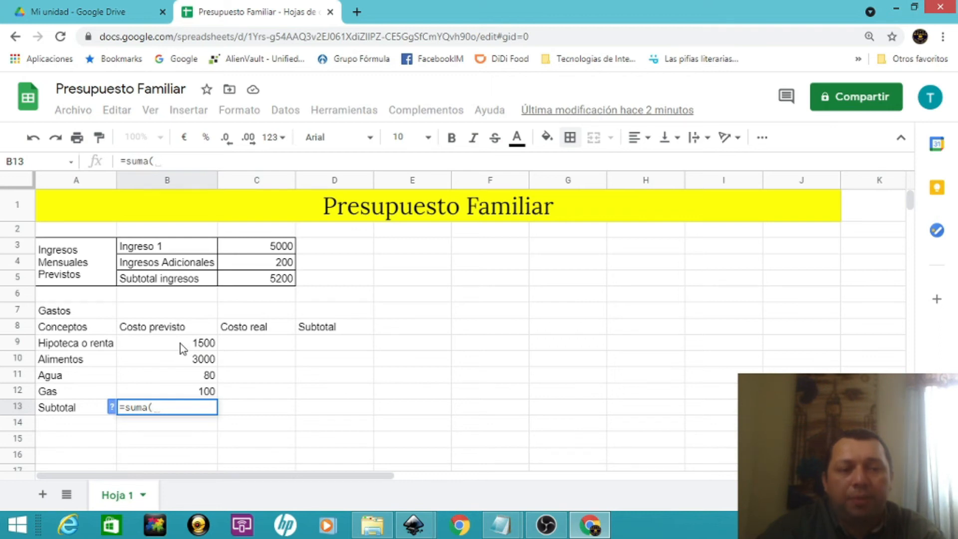
pyautogui.write('b9')
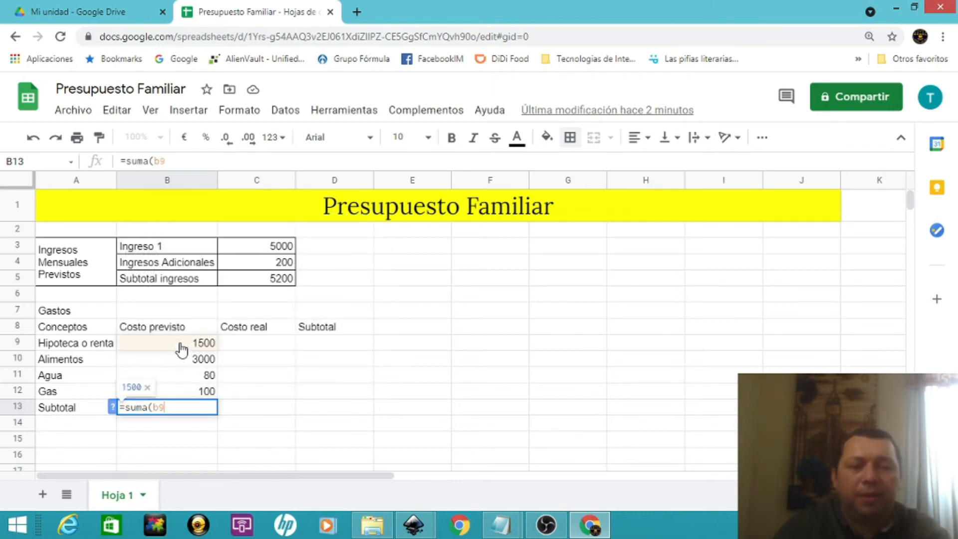
pyautogui.write(':')
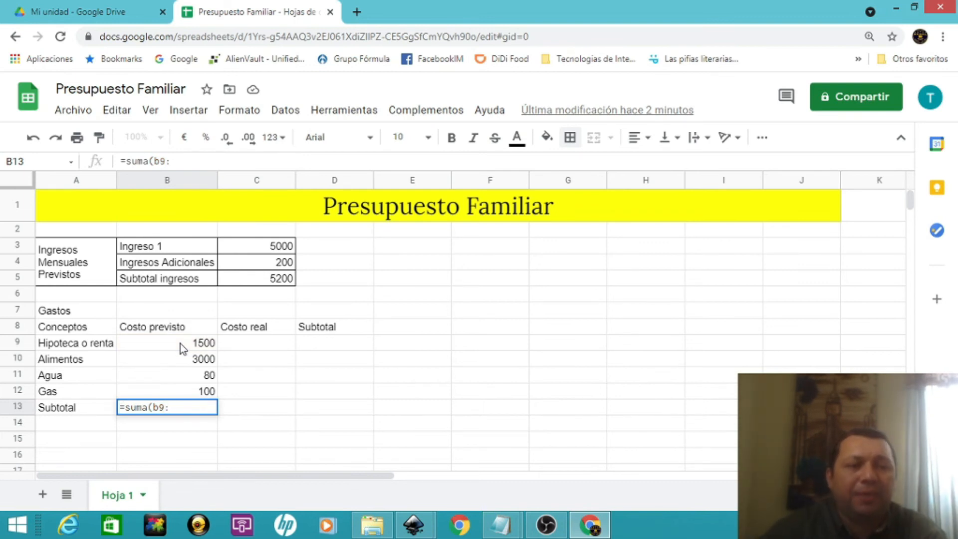
pyautogui.write('b12')
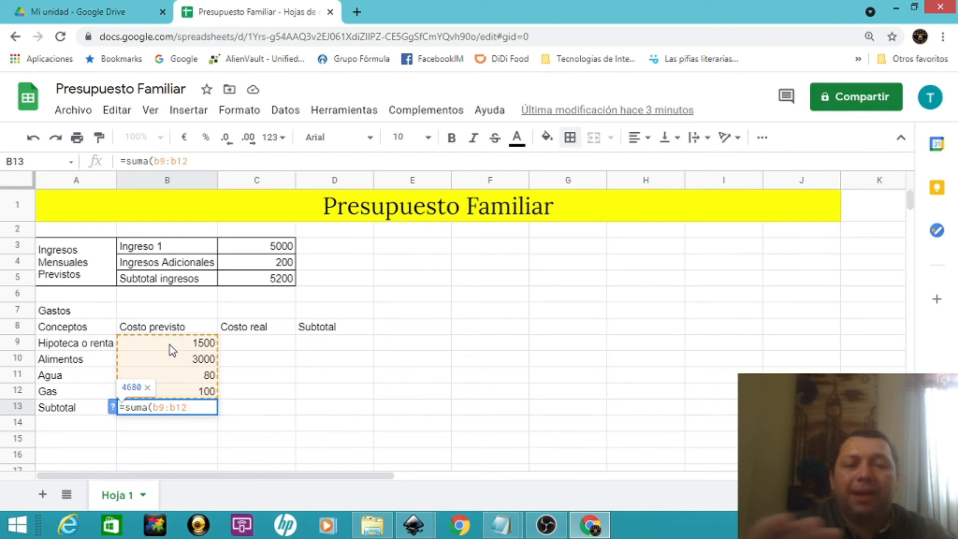
pyautogui.write(')')
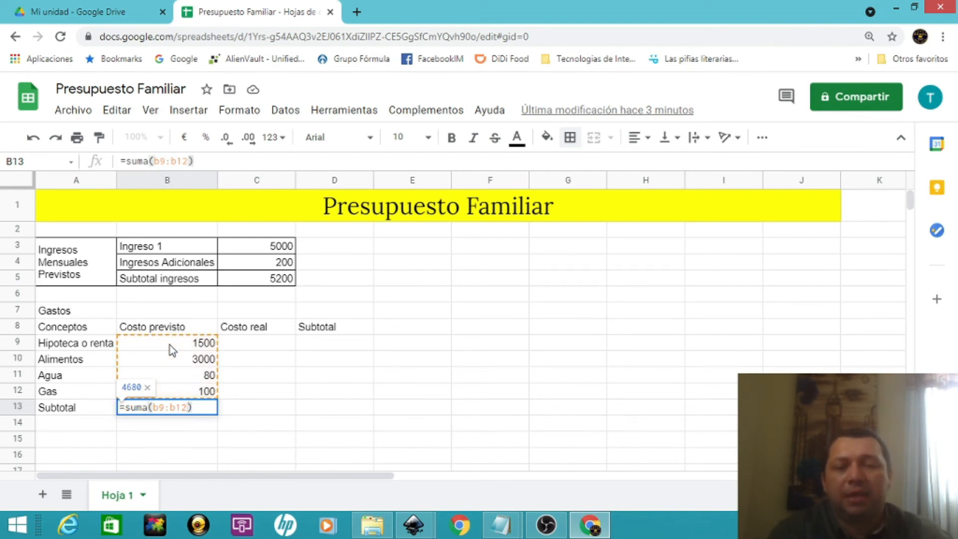
pyautogui.press('Return')
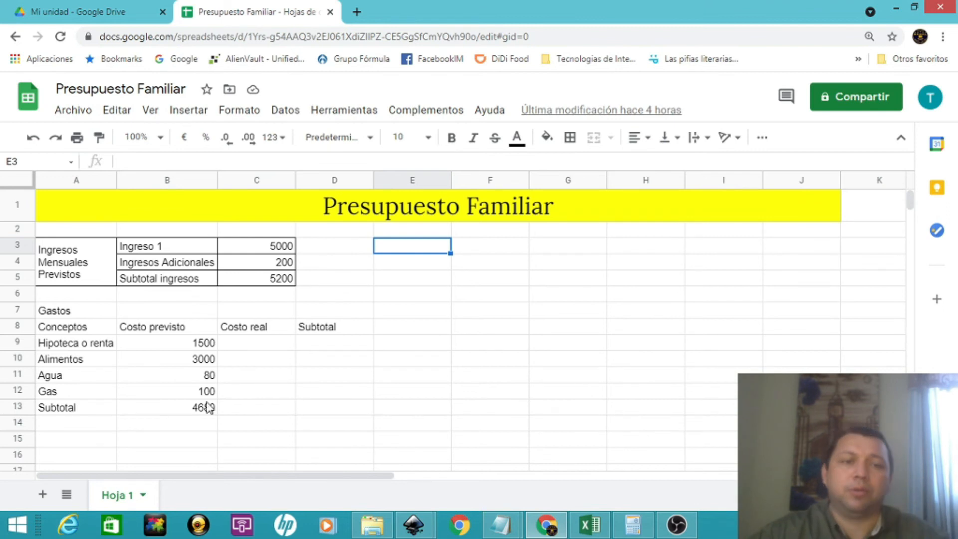
# Enter the label "Saldo Previsto" in cell E3, beside the income section
pyautogui.click(260, 281)
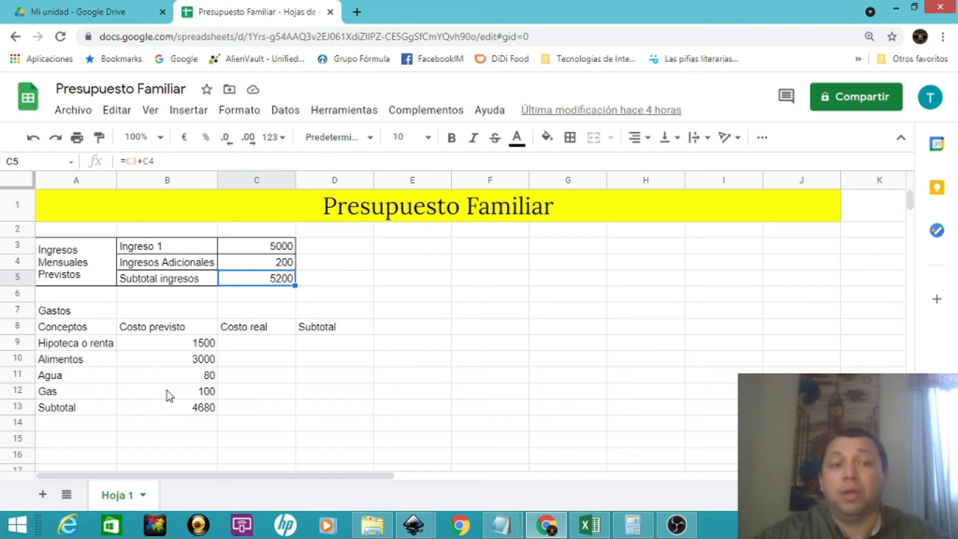
pyautogui.click(426, 249)
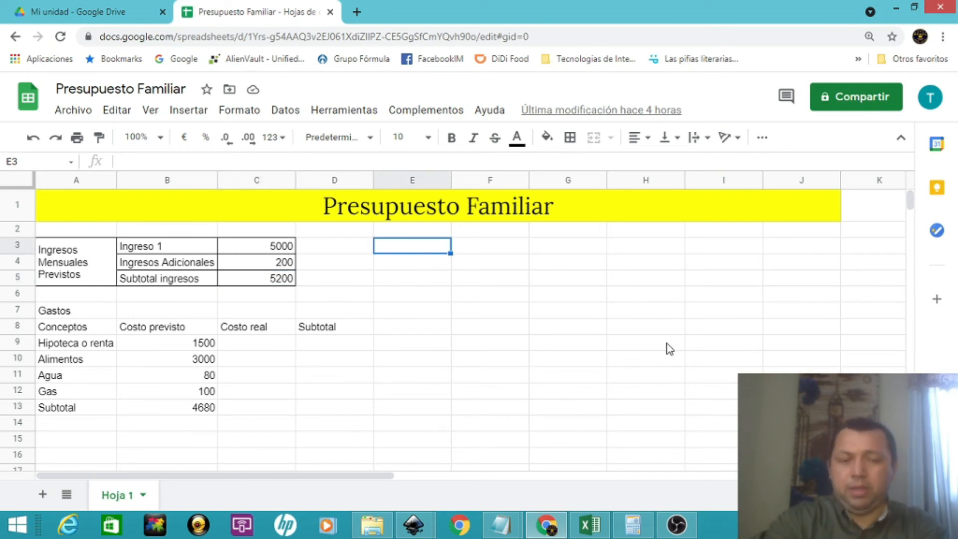
pyautogui.write('Sa')
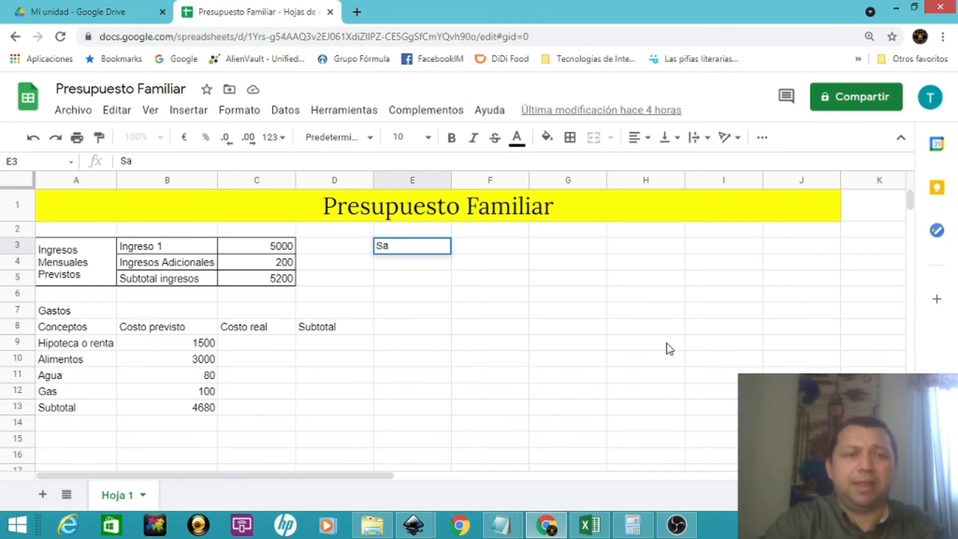
pyautogui.write('ldo')
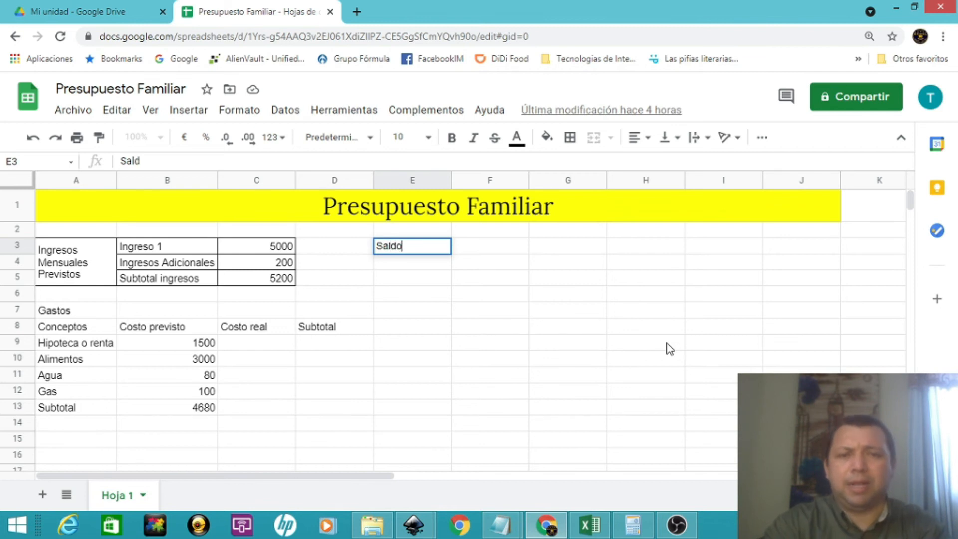
pyautogui.write(' Previsto')
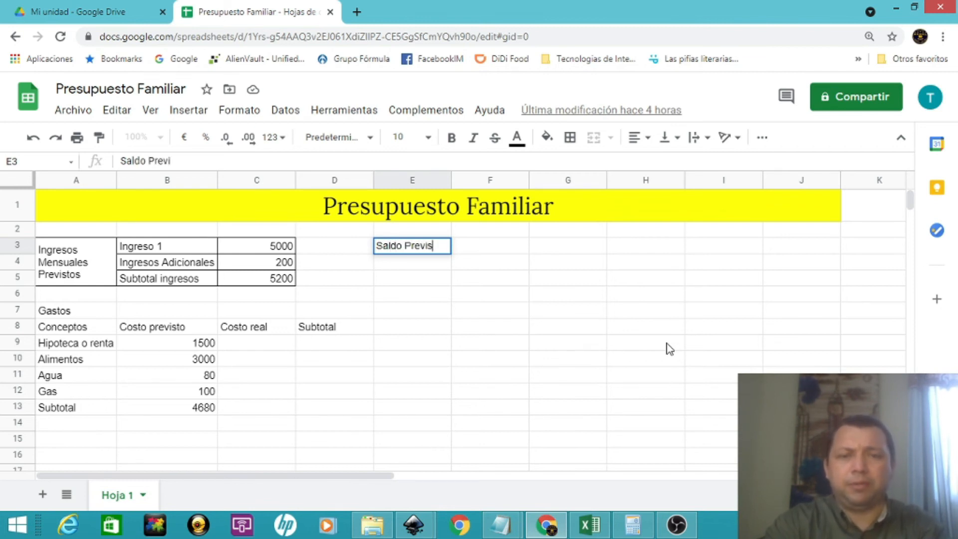
pyautogui.press('Return')
# Calculate the expected balance in cell F3 as income subtotal minus expected cost subtotal, with the formula =C5-B13
pyautogui.press('Right')
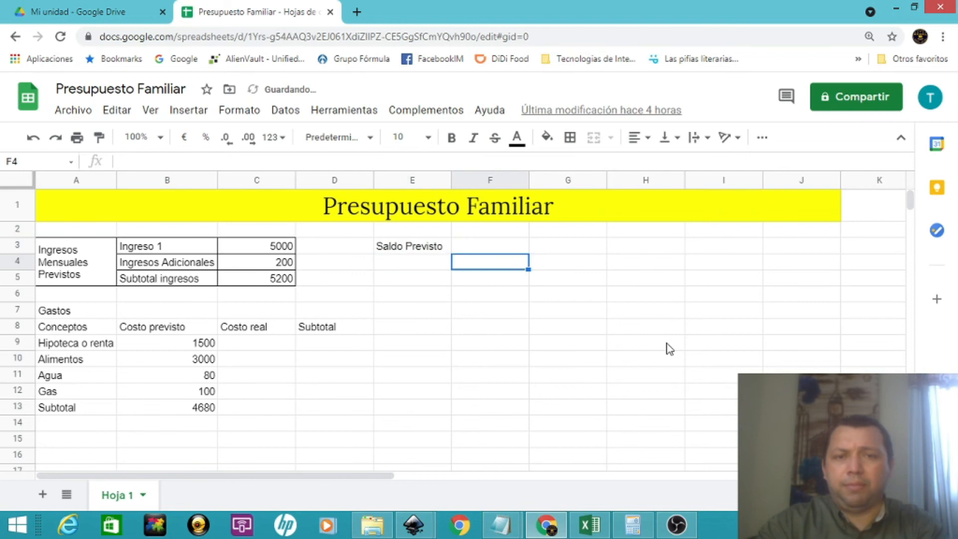
pyautogui.press('Up')
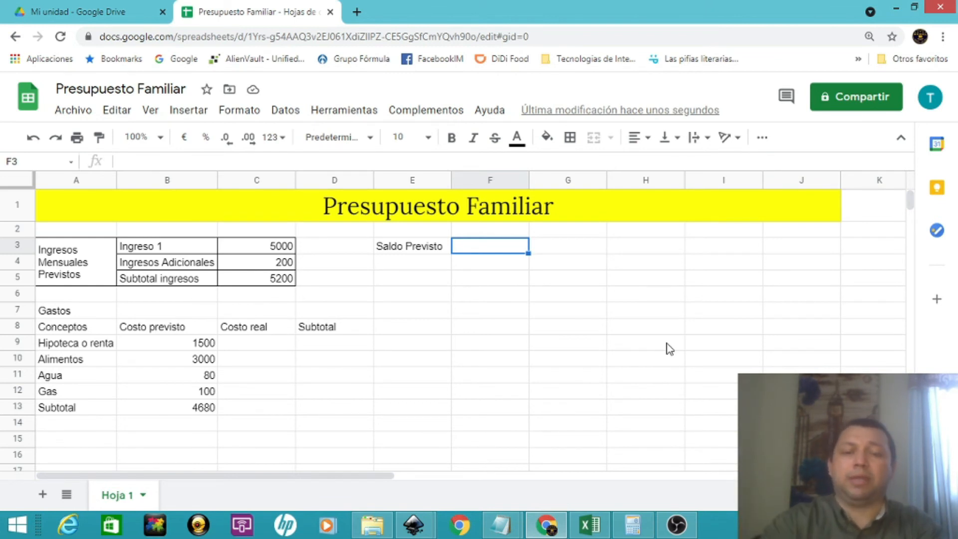
pyautogui.write('=')
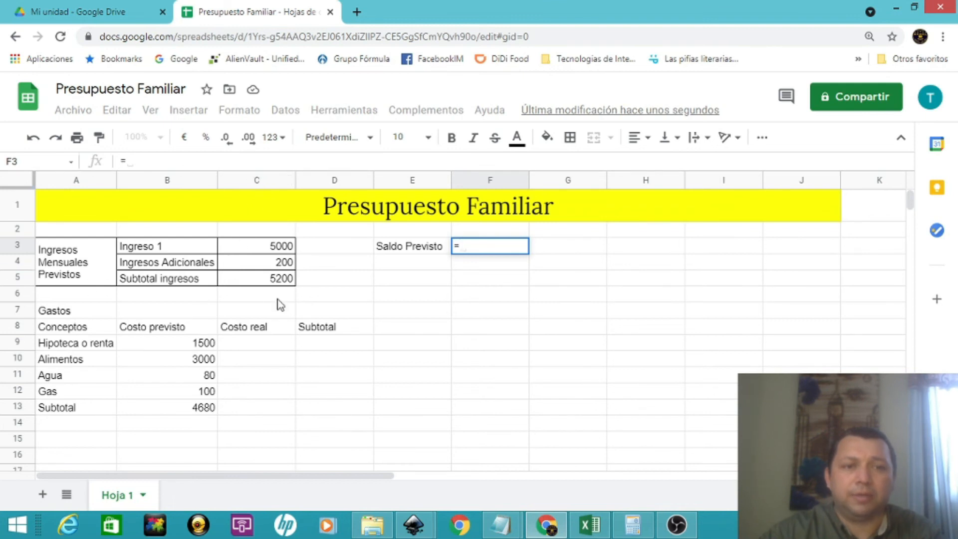
pyautogui.click(257, 280)
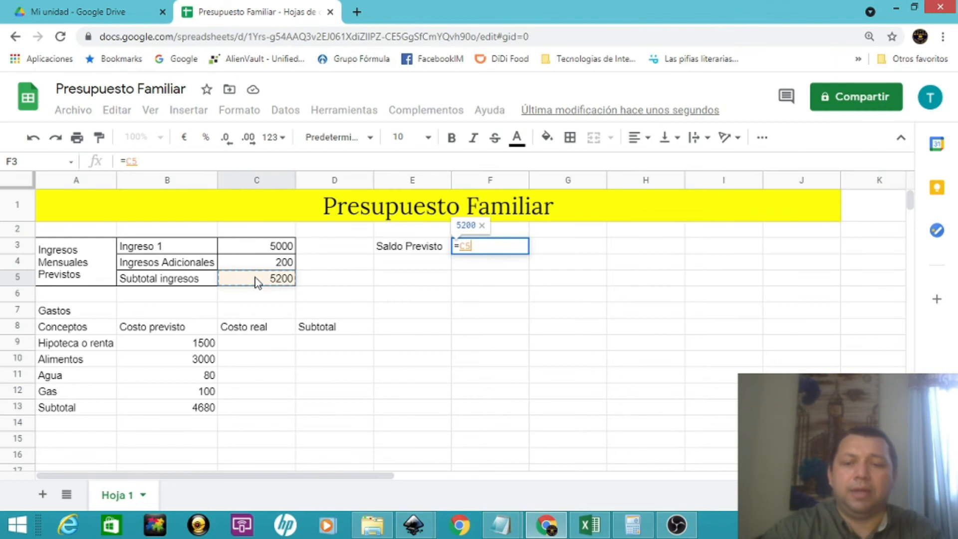
pyautogui.write('-')
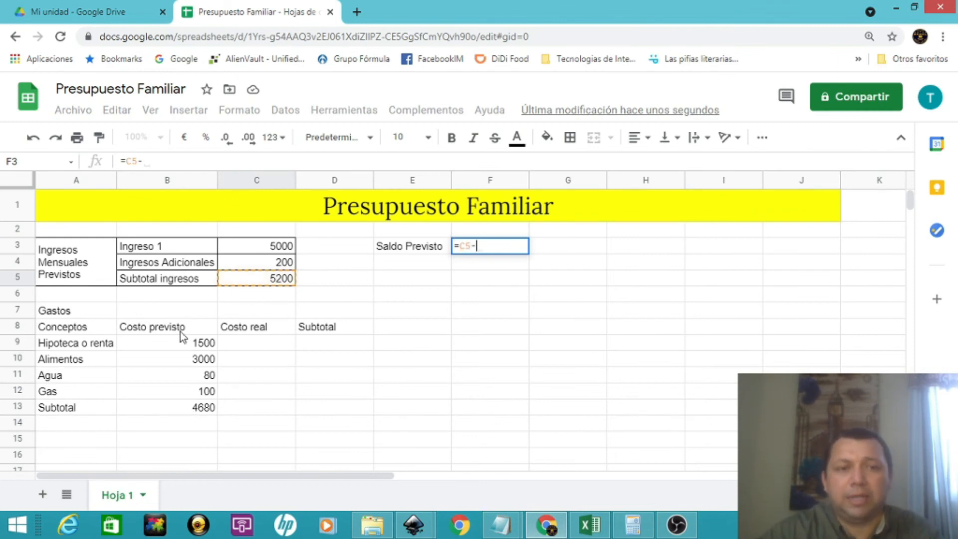
pyautogui.click(201, 413)
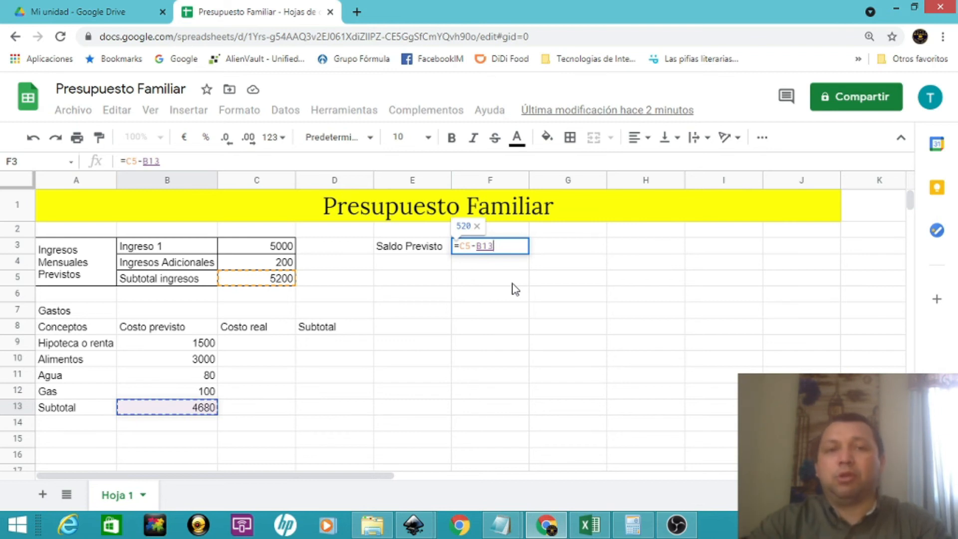
pyautogui.press('Return')
pyautogui.press('Up')
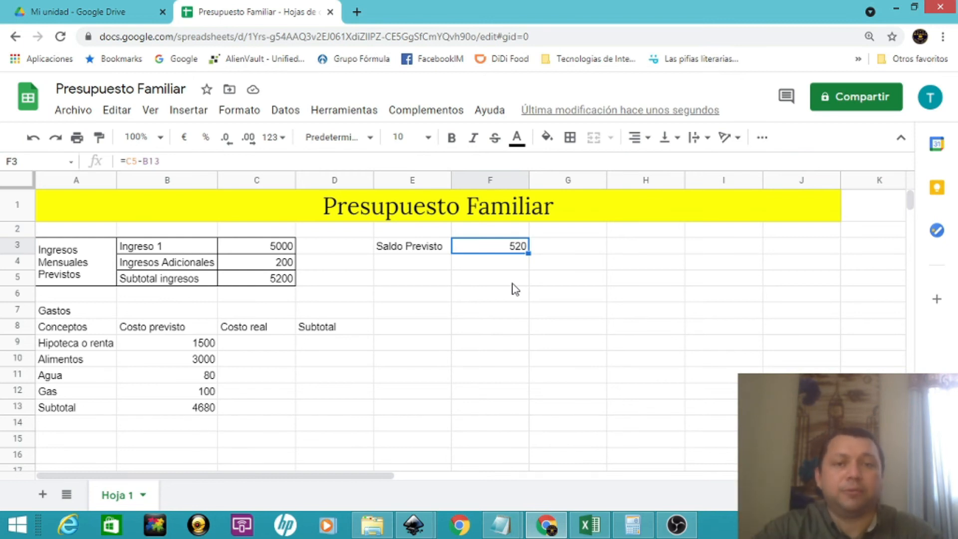
# Enter 1500 as the actual cost of "Hipoteca o renta" in cell C9
pyautogui.click(271, 346)
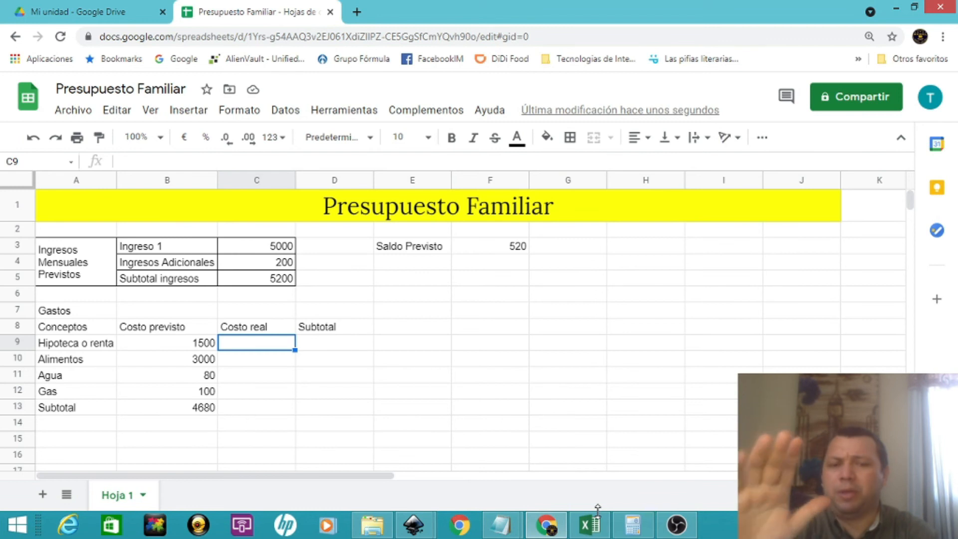
pyautogui.write('1500')
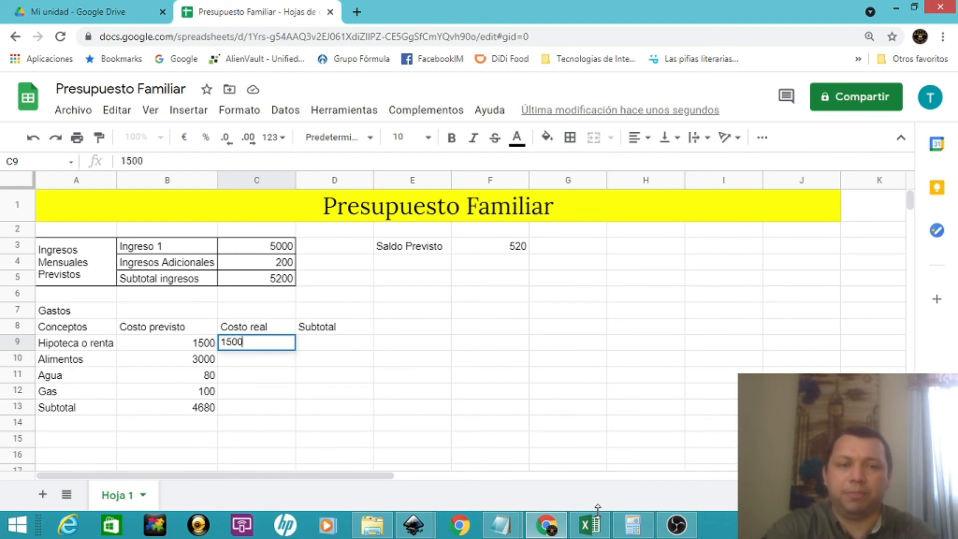
pyautogui.press('Return')
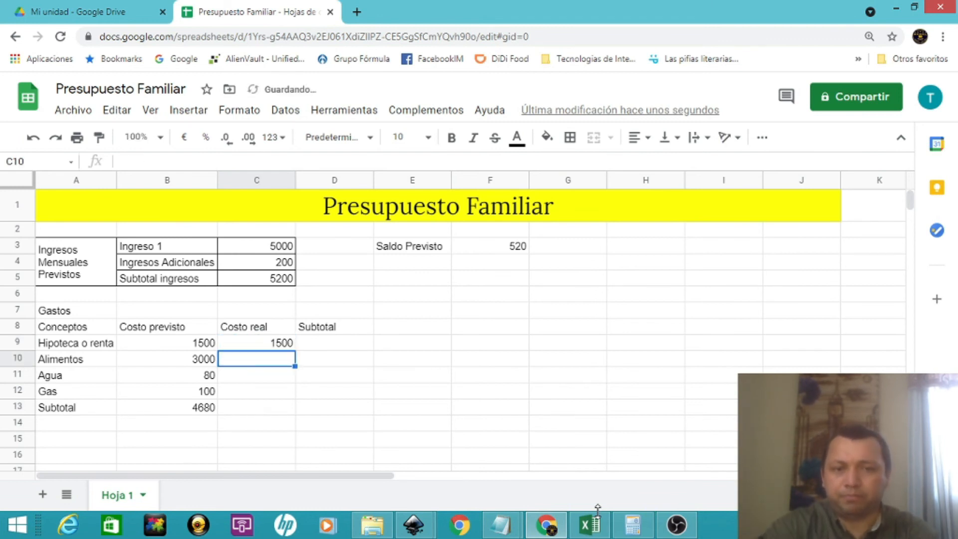
# Calculate the "Hipoteca o renta" subtotal in cell D9 with the formula =C9-B9, and reject the suggested autofill for the column
pyautogui.press('Right')
pyautogui.press('Up')
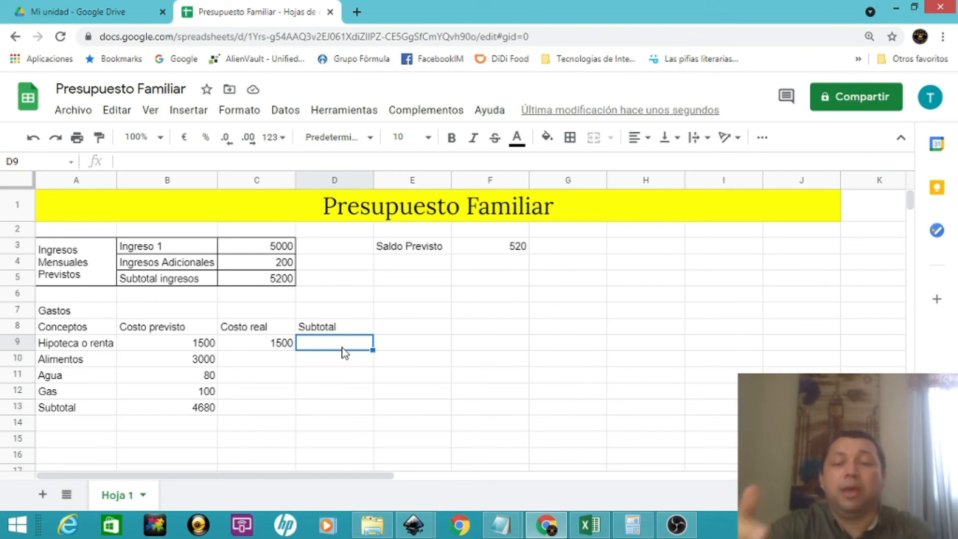
pyautogui.write('=')
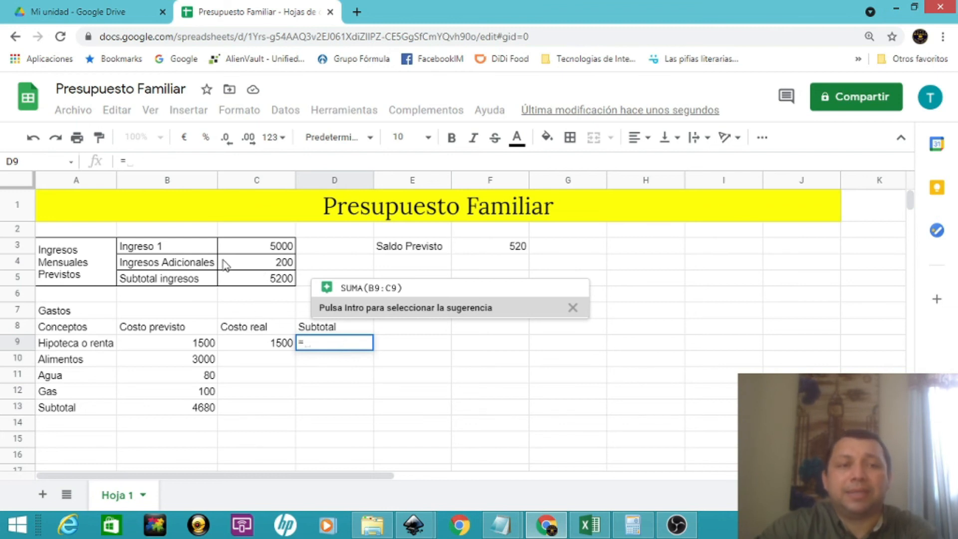
pyautogui.click(268, 343)
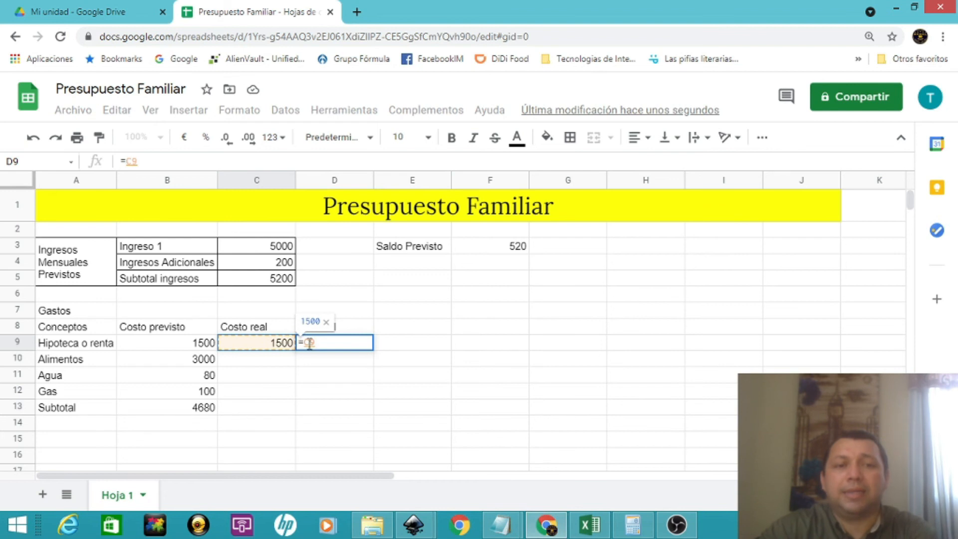
pyautogui.write('-')
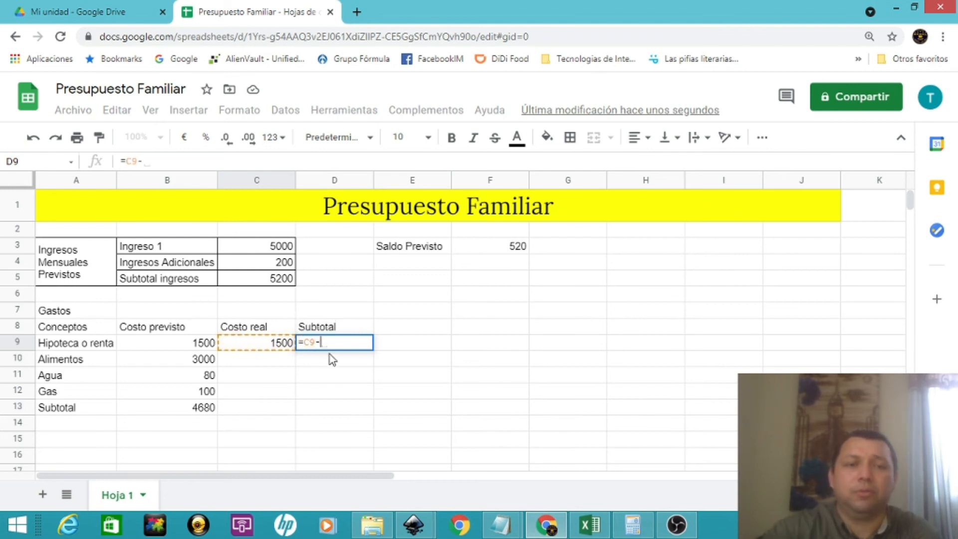
pyautogui.click(186, 349)
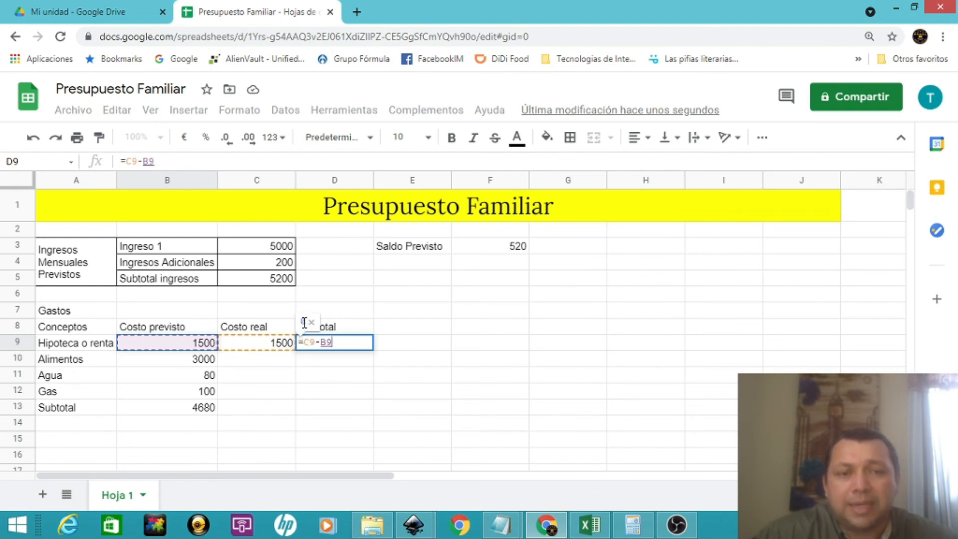
pyautogui.press('Return')
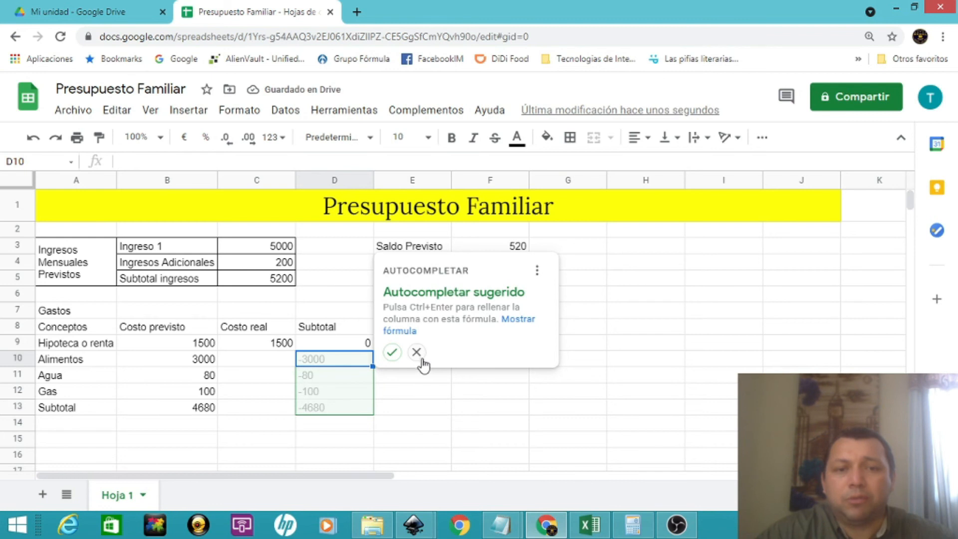
pyautogui.click(417, 353)
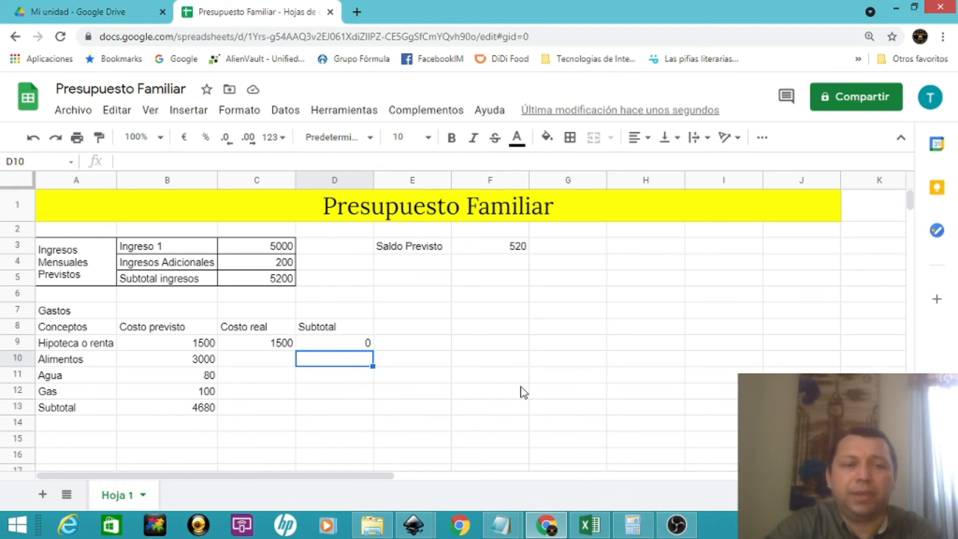
# Enter 2800 as the actual cost of "Alimentos" in cell C10
pyautogui.press('Left')
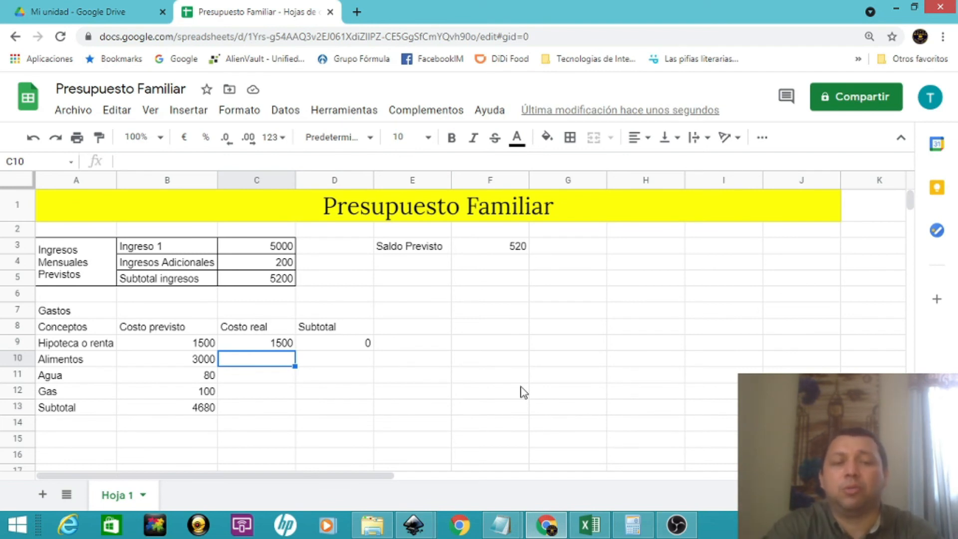
pyautogui.write('2800')
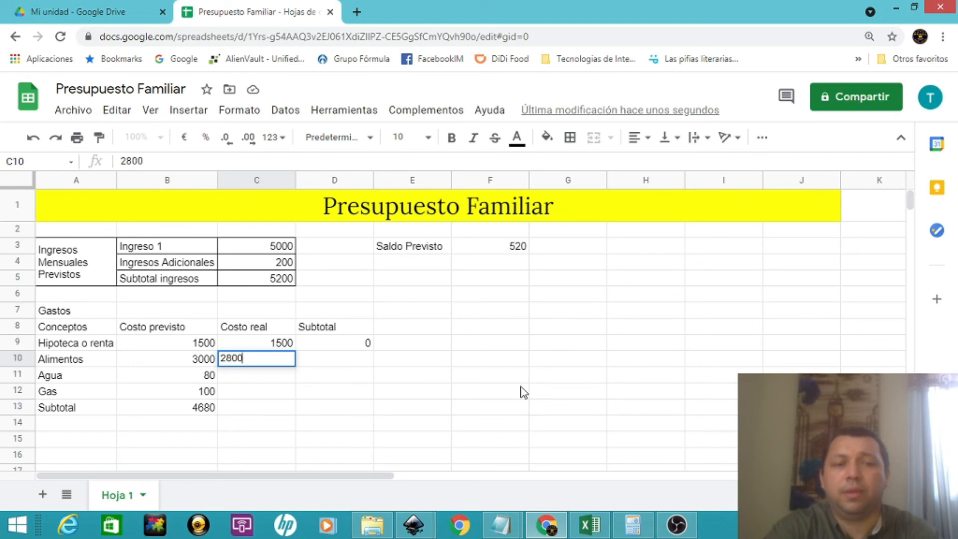
pyautogui.press('Return')
# Calculate the "Alimentos" subtotal in cell D10 as actual minus expected cost, with the formula =C10-B10
pyautogui.press('Right')
pyautogui.press('Up')
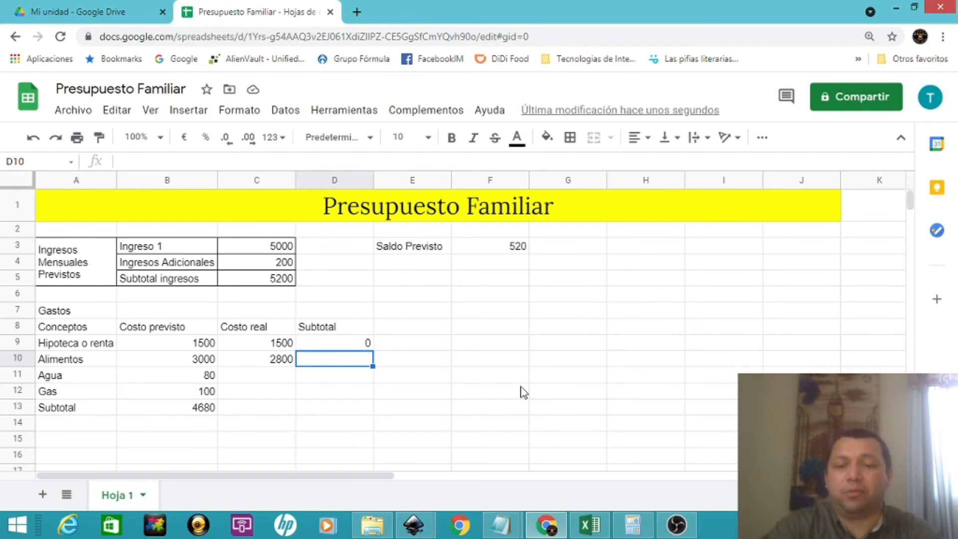
pyautogui.write('=')
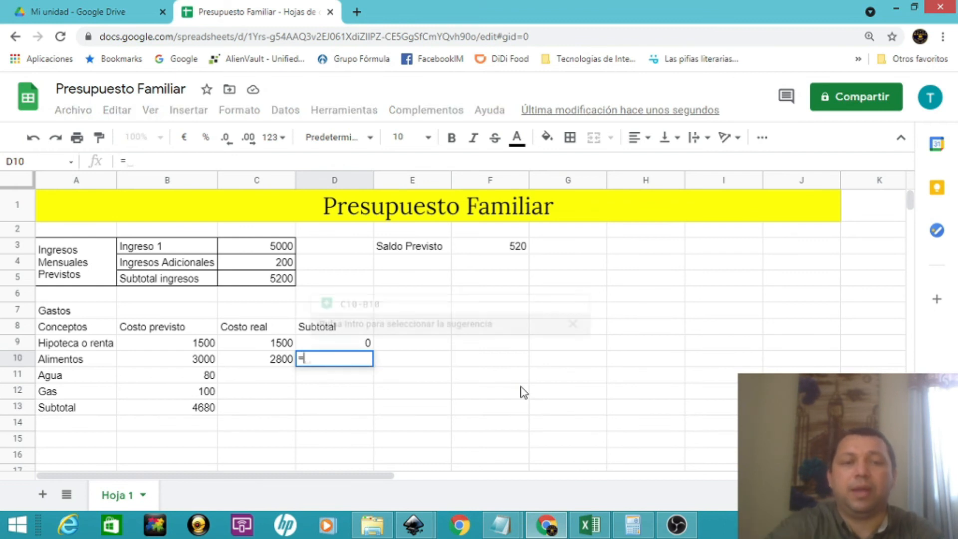
pyautogui.press('Left')
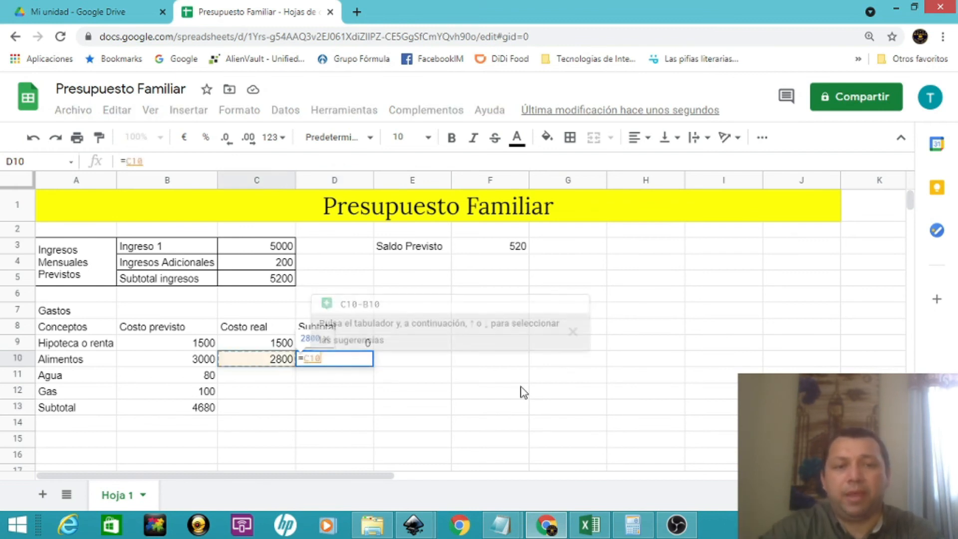
pyautogui.write('-')
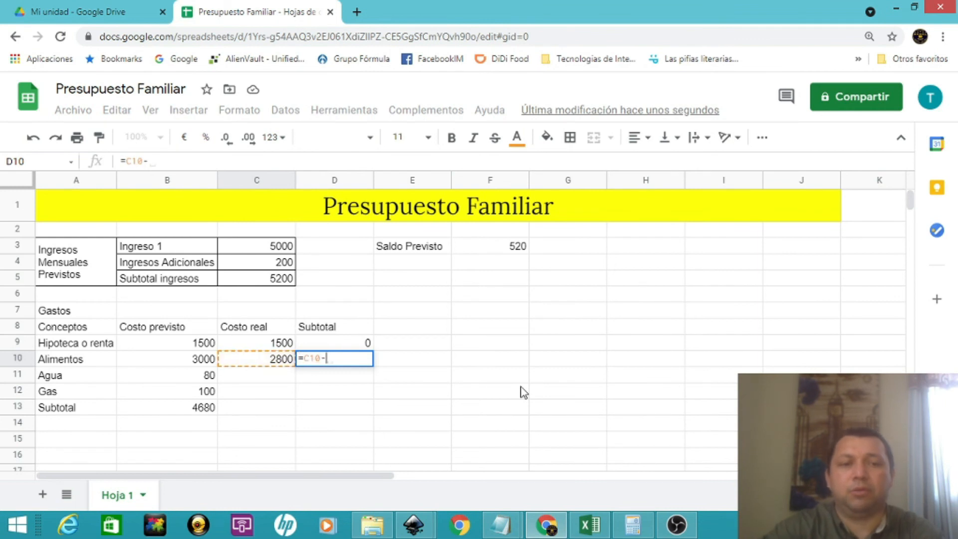
pyautogui.press('Left')
pyautogui.press('Left')
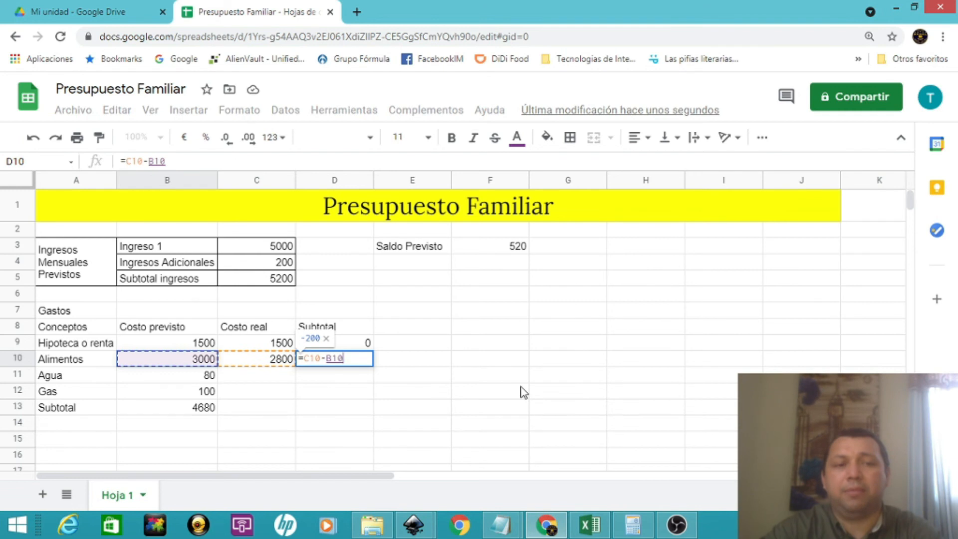
pyautogui.press('Return')
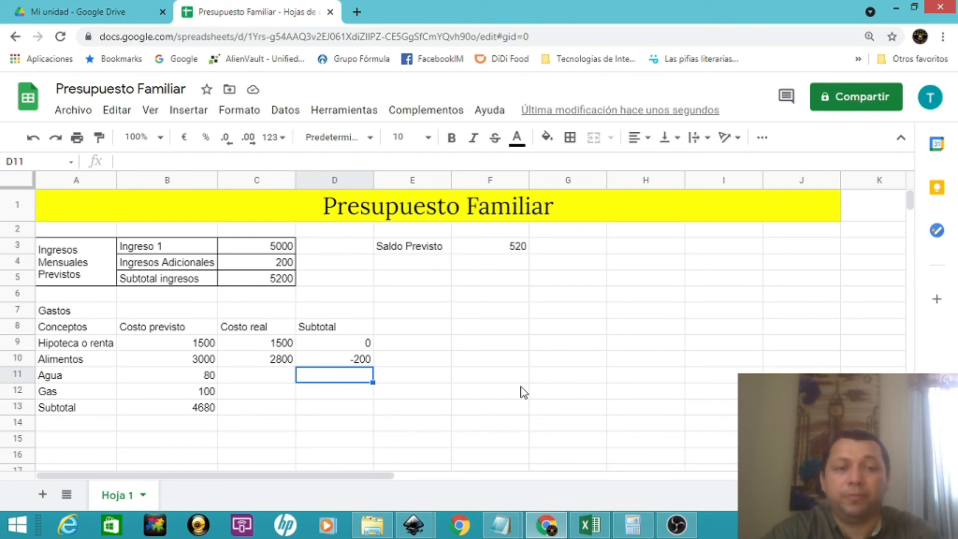
# Enter 66 as the actual cost of "Agua" in cell C11
pyautogui.press('Left')
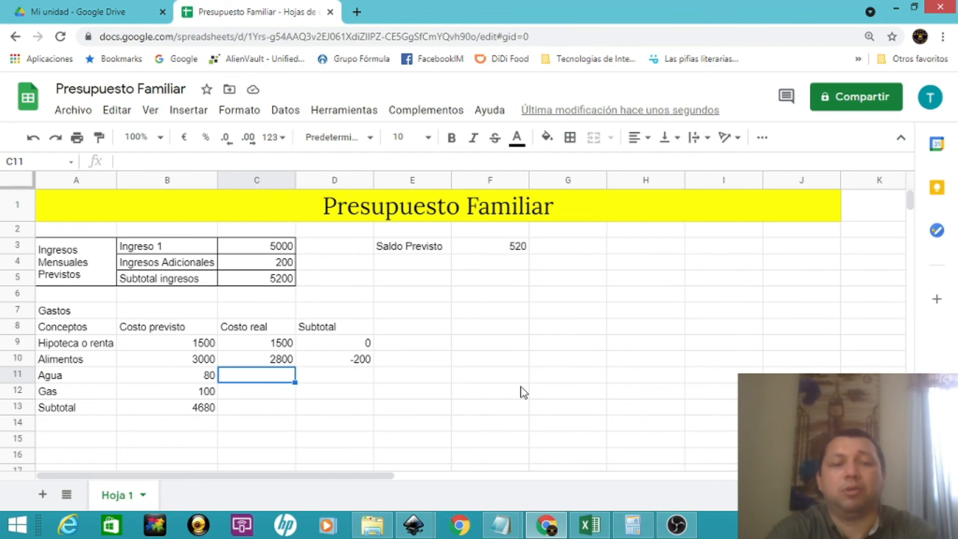
pyautogui.write('66')
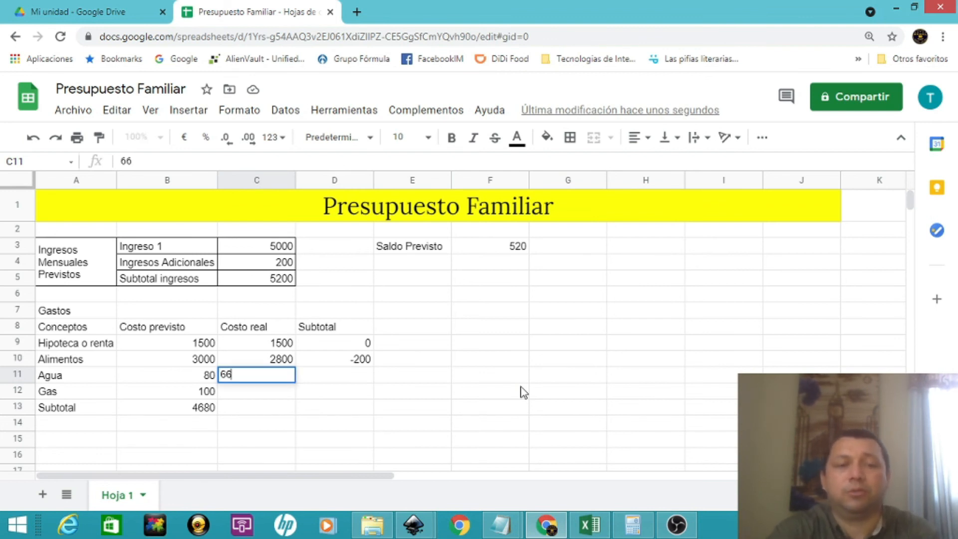
pyautogui.press('Return')
# Calculate the "Agua" subtotal in cell D11 as actual minus expected cost, with the formula =C11-B11
pyautogui.press('Up')
pyautogui.press('Right')
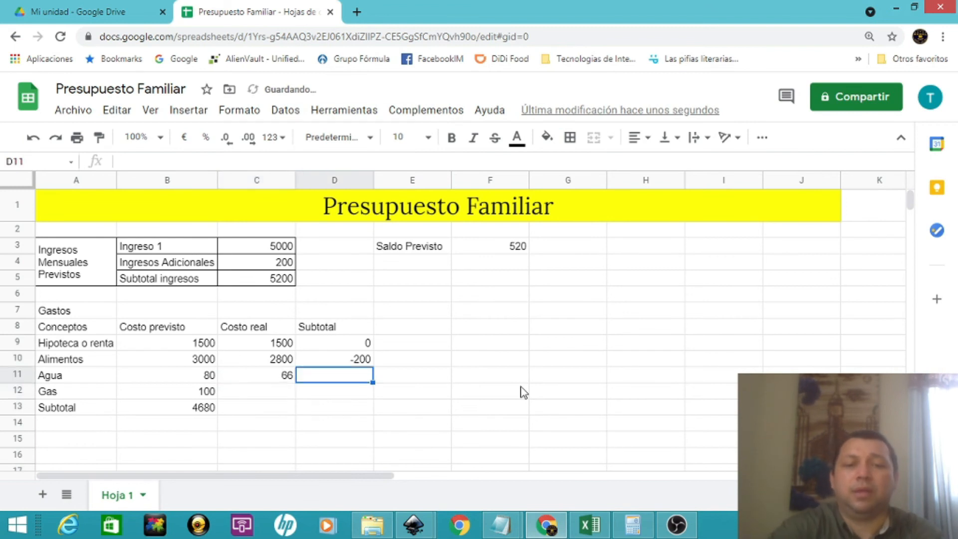
pyautogui.write('=')
pyautogui.press('Left')
pyautogui.write('-')
pyautogui.press('Left')
pyautogui.press('Left')
pyautogui.press('Return')
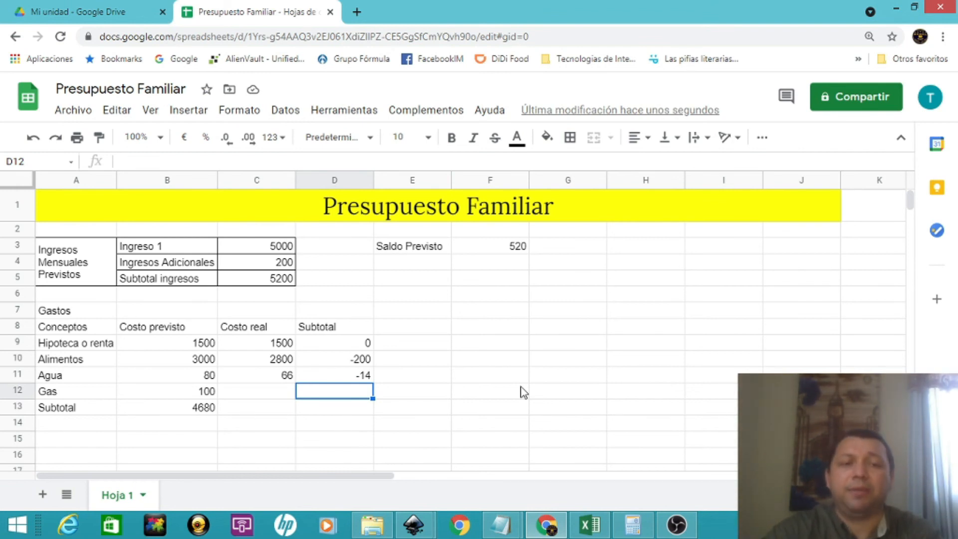
# Enter 120 as the actual cost of "Gas" in cell C12
pyautogui.press('Left')
pyautogui.write('1')
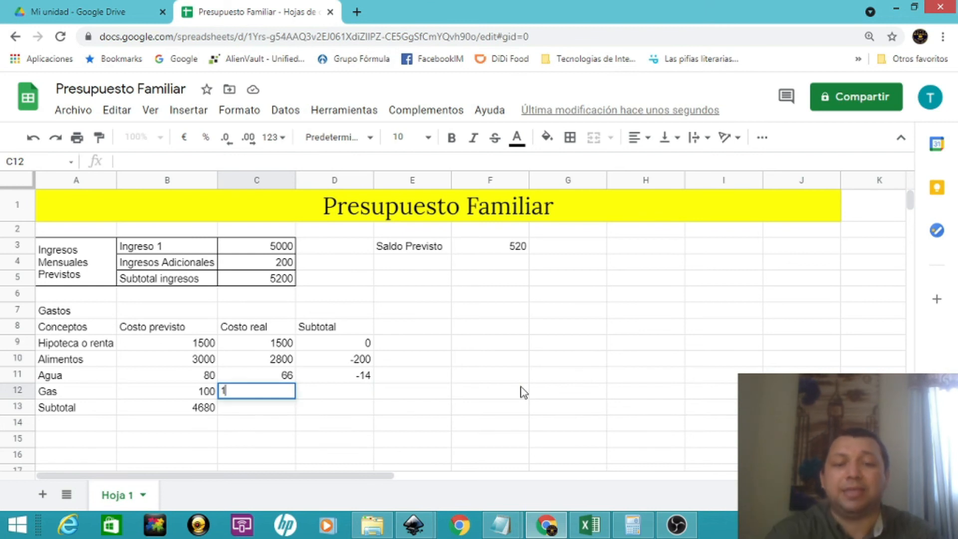
pyautogui.write('20')
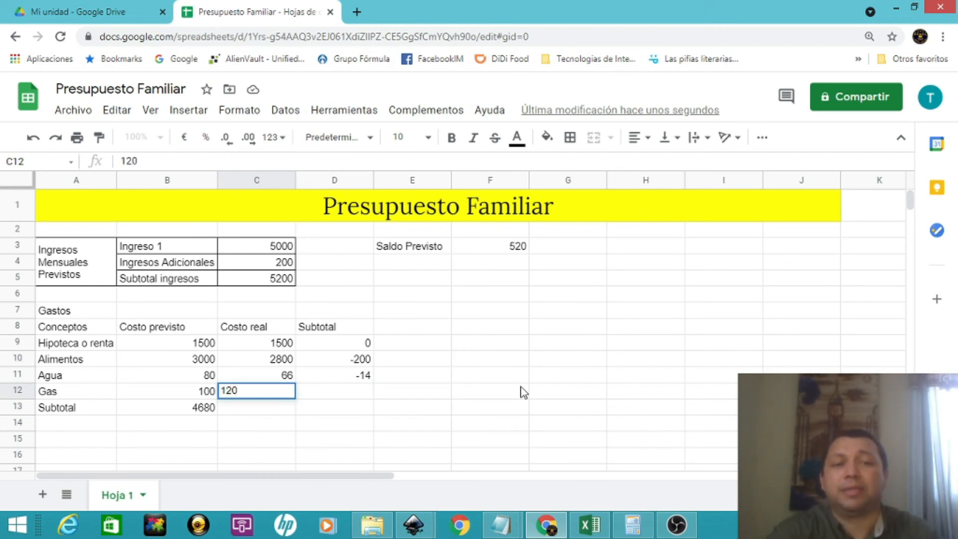
pyautogui.press('Return')
# Calculate the "Gas" subtotal in cell D12 as actual minus expected cost, with the formula =C12-B12
pyautogui.press('Up')
pyautogui.press('Right')
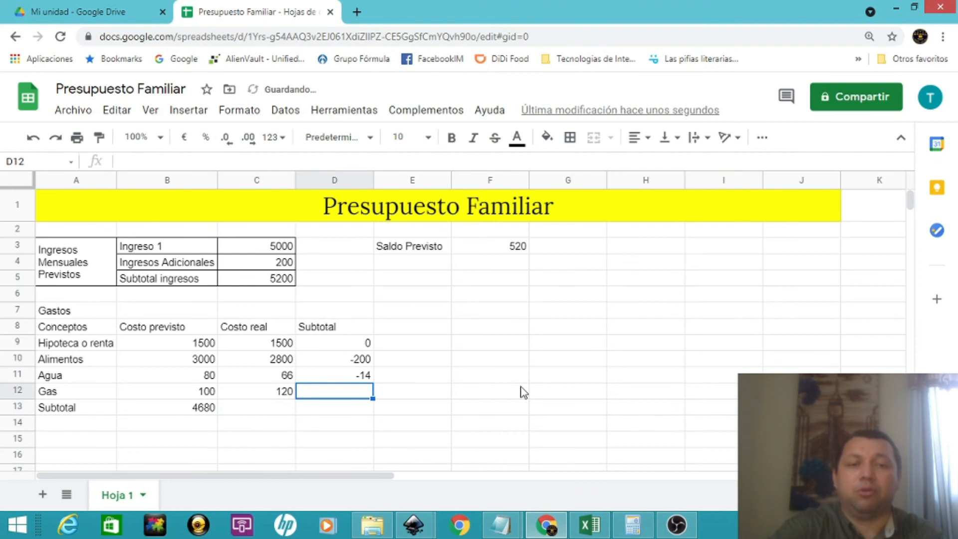
pyautogui.write('=')
pyautogui.press('Left')
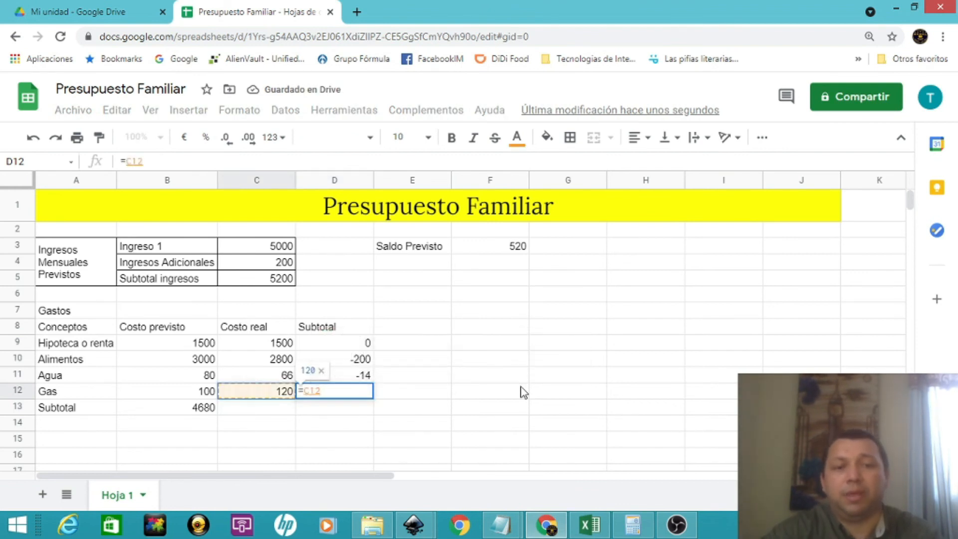
pyautogui.write('-')
pyautogui.press('Left')
pyautogui.press('Left')
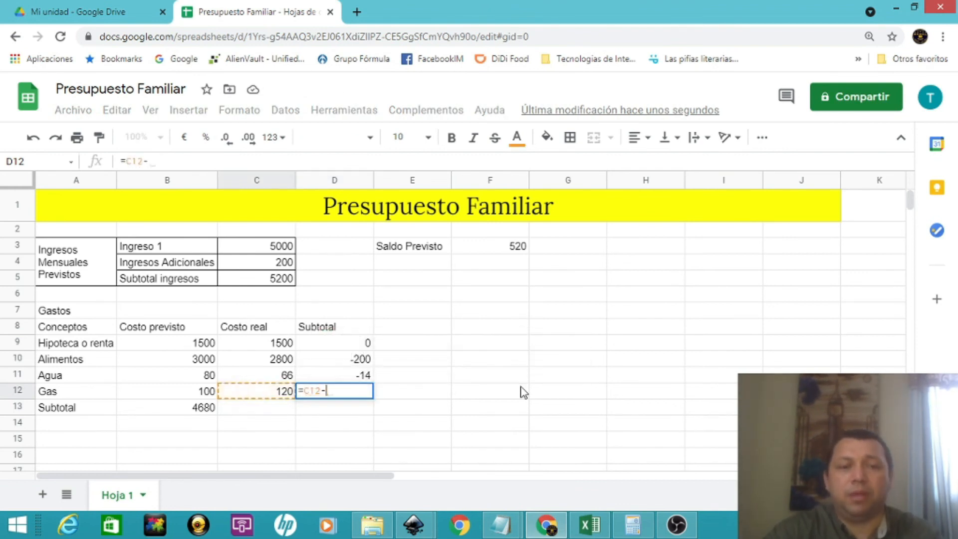
pyautogui.press('Return')
pyautogui.press('Up')
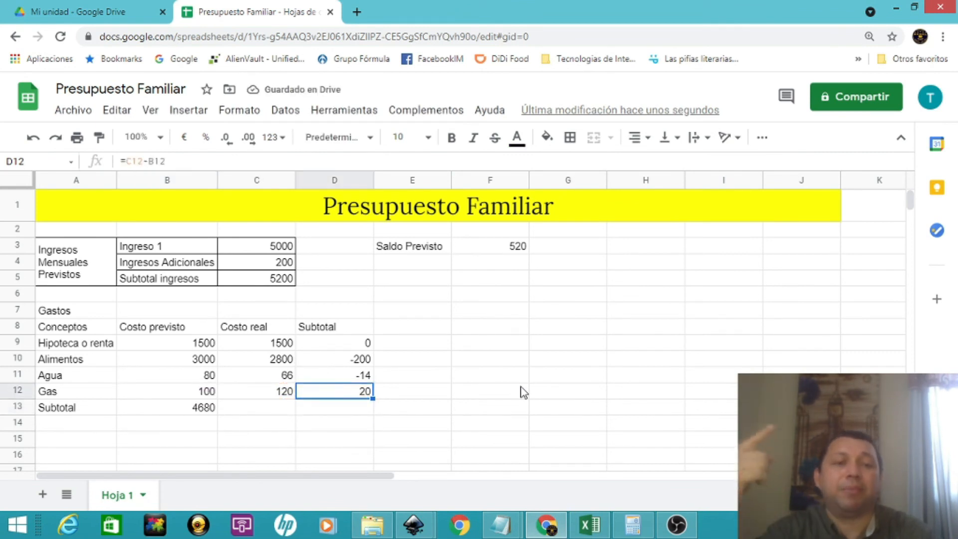
# Total the actual costs in cell C13 of the Subtotal row with the SUMA function over C9:C12
pyautogui.press('Down')
pyautogui.press('Left')
pyautogui.press('Right')
pyautogui.press('Left')
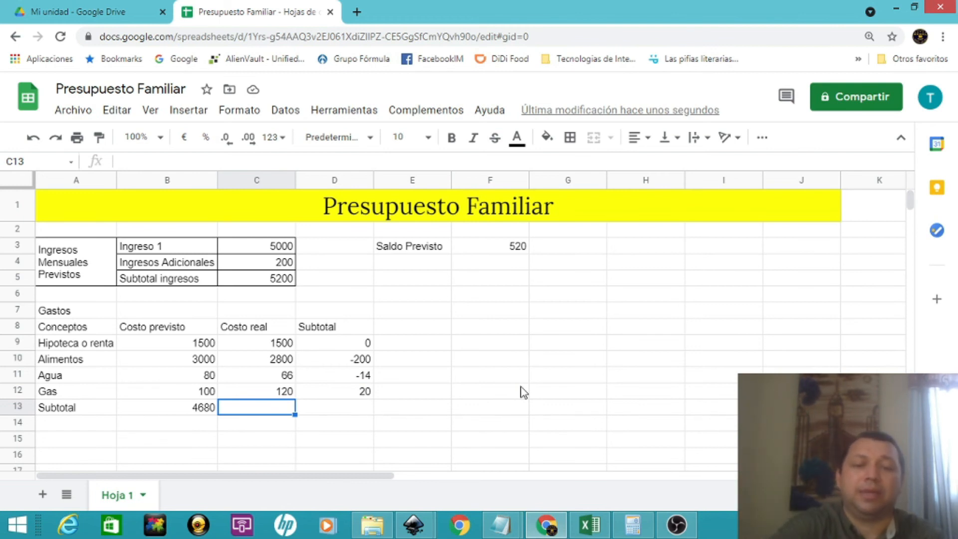
pyautogui.write('=')
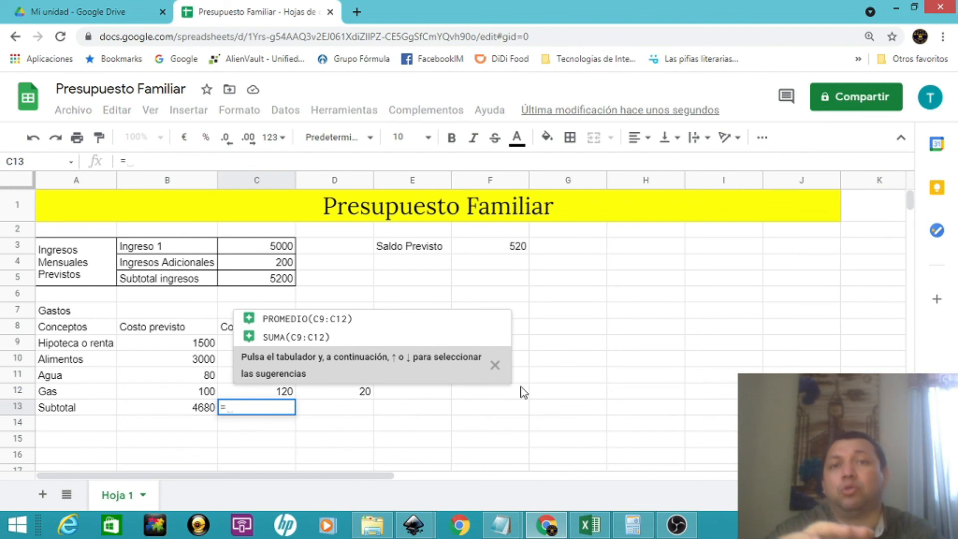
pyautogui.write('suma(')
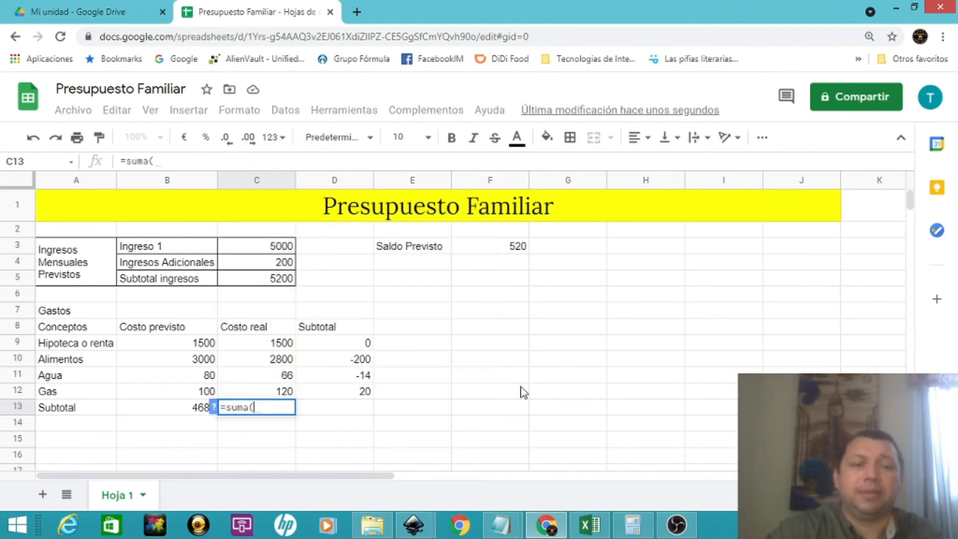
pyautogui.click(274, 346)
pyautogui.moveTo(274, 345); pyautogui.dragTo(279, 392)
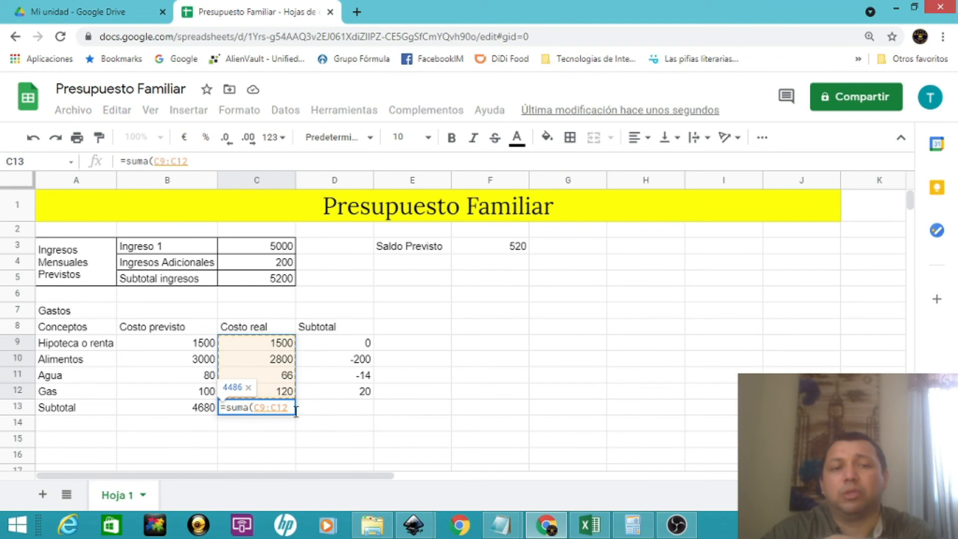
pyautogui.press('Return')
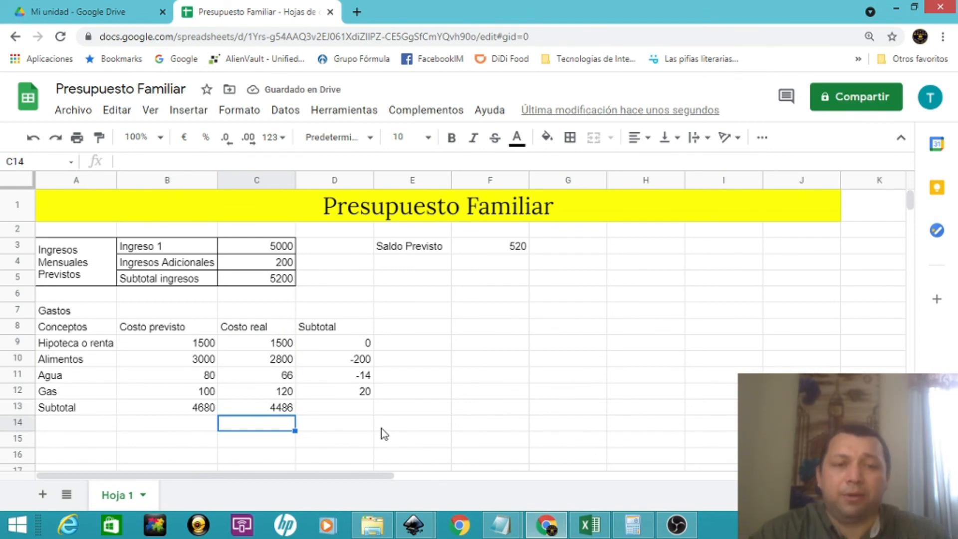
# Enter the label "Saldo real" in cell E4, directly below "Saldo Previsto"
pyautogui.press('Up')
pyautogui.press('Up')
pyautogui.press('Up')
pyautogui.press('Up')
pyautogui.press('Up')
pyautogui.press('Up')
pyautogui.press('Up')
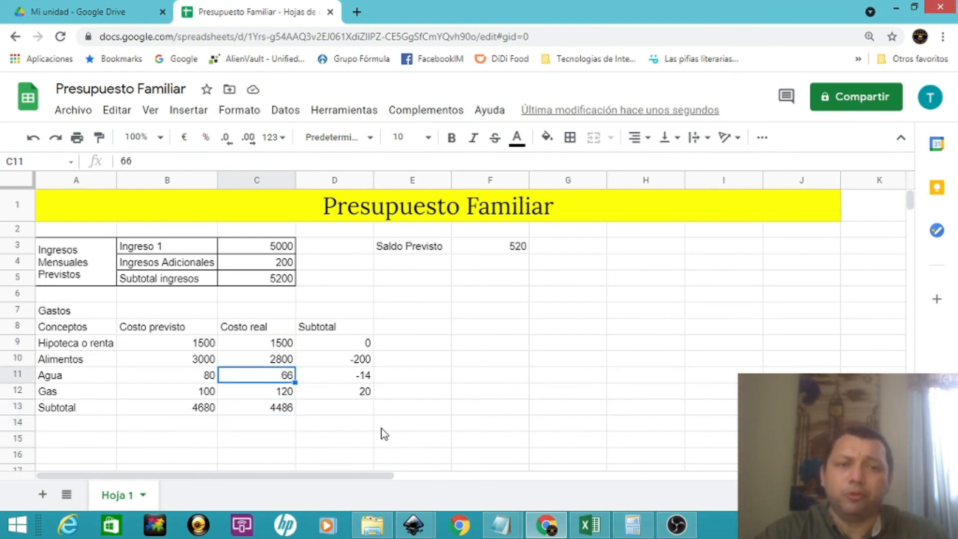
pyautogui.press('Up')
pyautogui.press('Up')
pyautogui.press('Up')
pyautogui.press('Right')
pyautogui.press('Right')
pyautogui.press('Right')
pyautogui.press('Left')
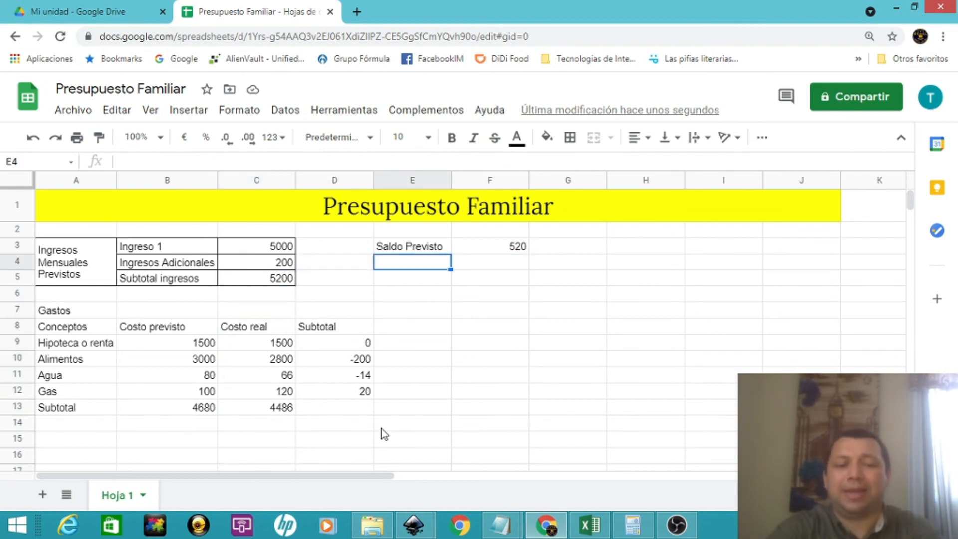
pyautogui.write('Saldo real')
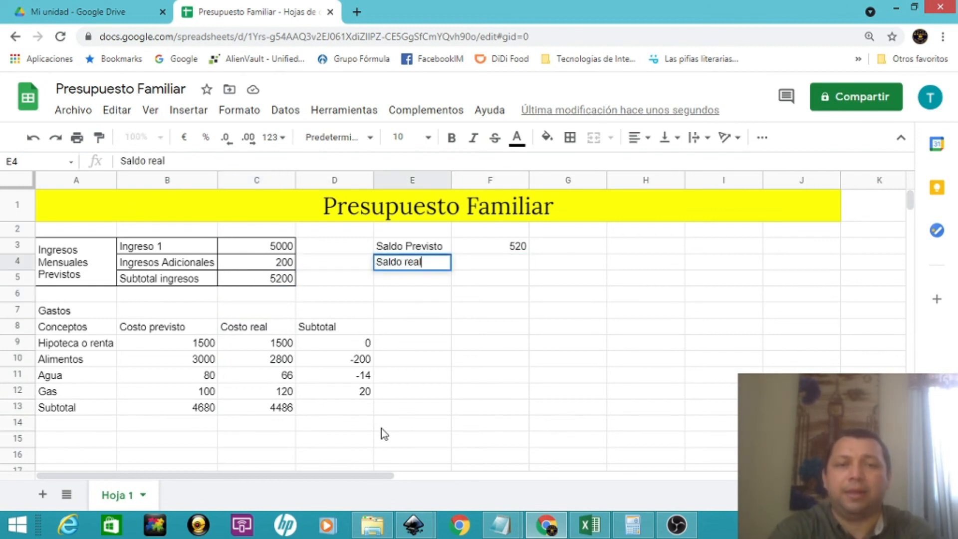
pyautogui.press('Return')
# Calculate the actual balance in cell F4 as income subtotal minus actual cost subtotal, with the formula =C5-C13
pyautogui.press('Right')
pyautogui.press('Up')
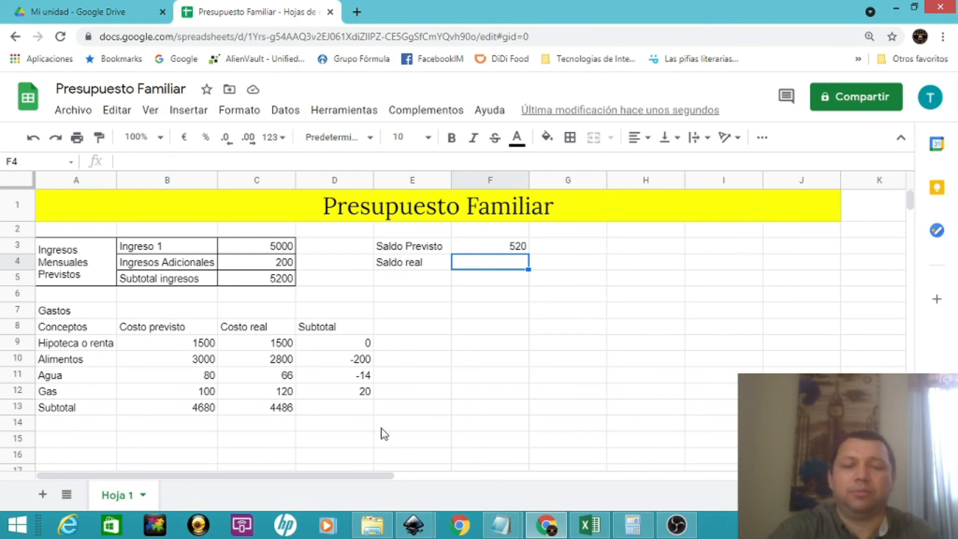
pyautogui.write('=')
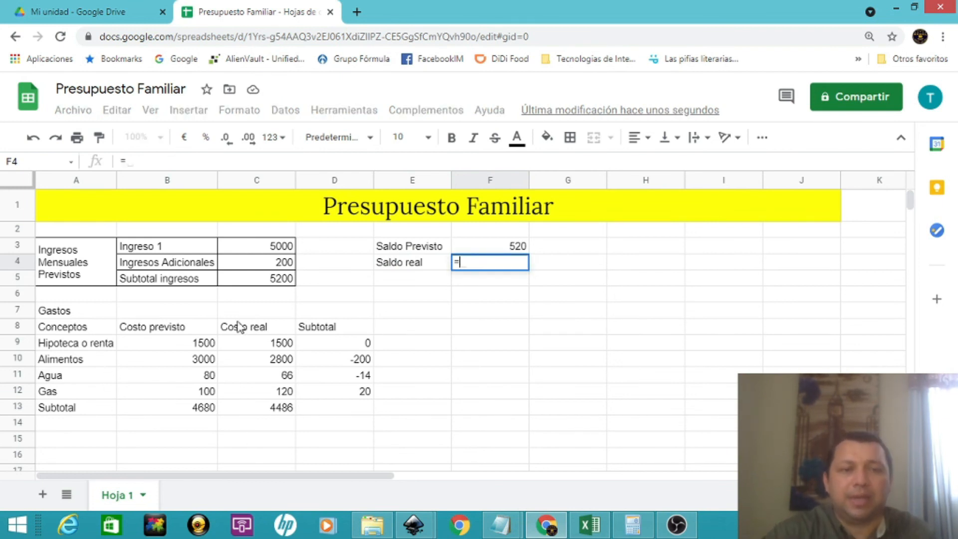
pyautogui.click(268, 285)
pyautogui.write('-')
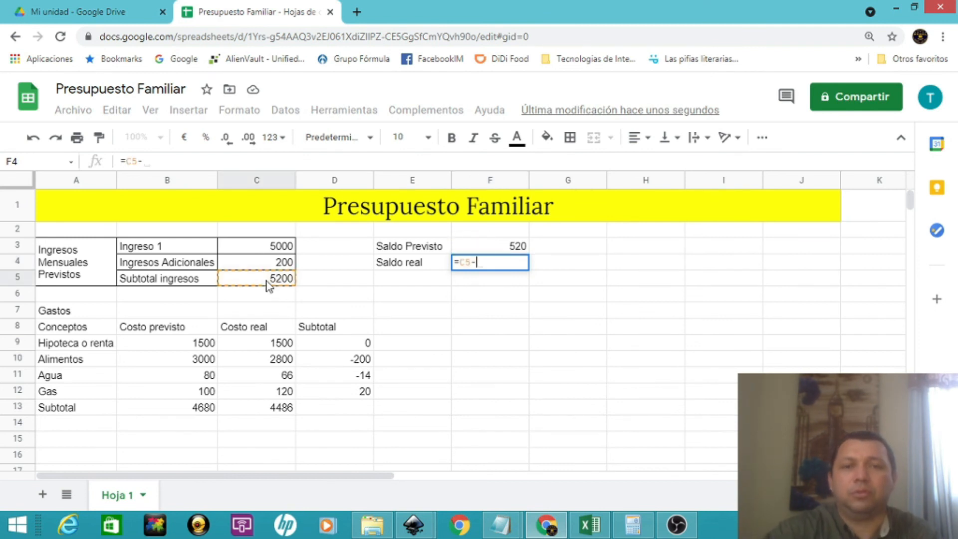
pyautogui.click(284, 410)
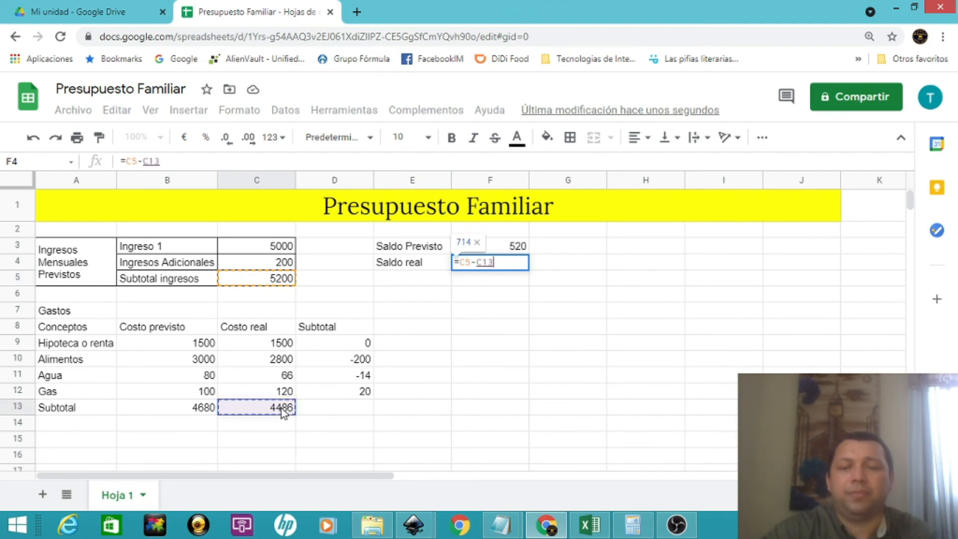
pyautogui.press('Return')
pyautogui.press('Up')
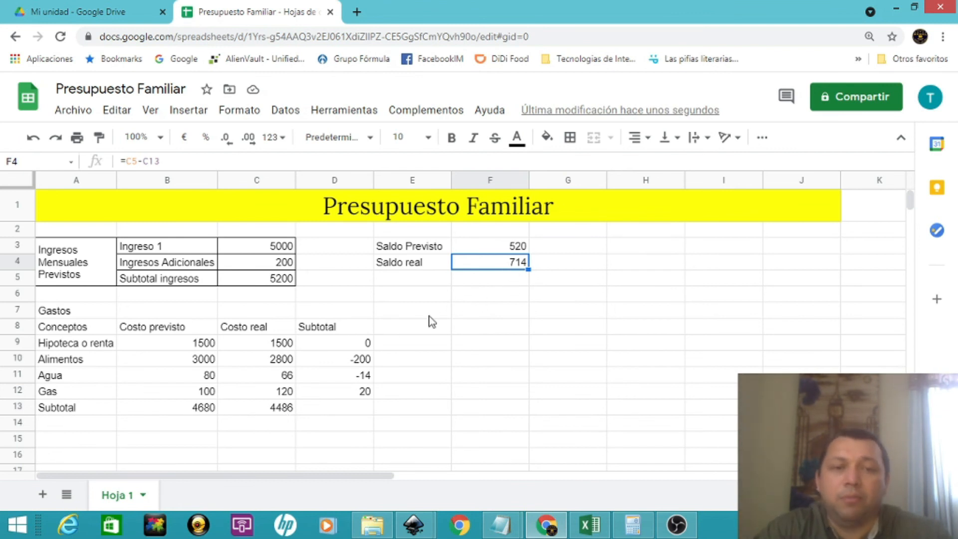
pyautogui.click(292, 364)
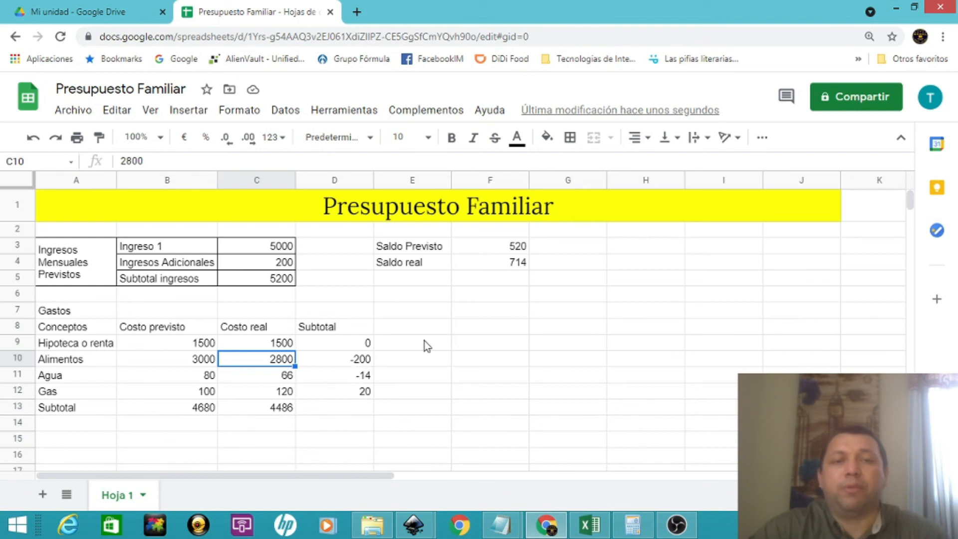
pyautogui.click(514, 264)
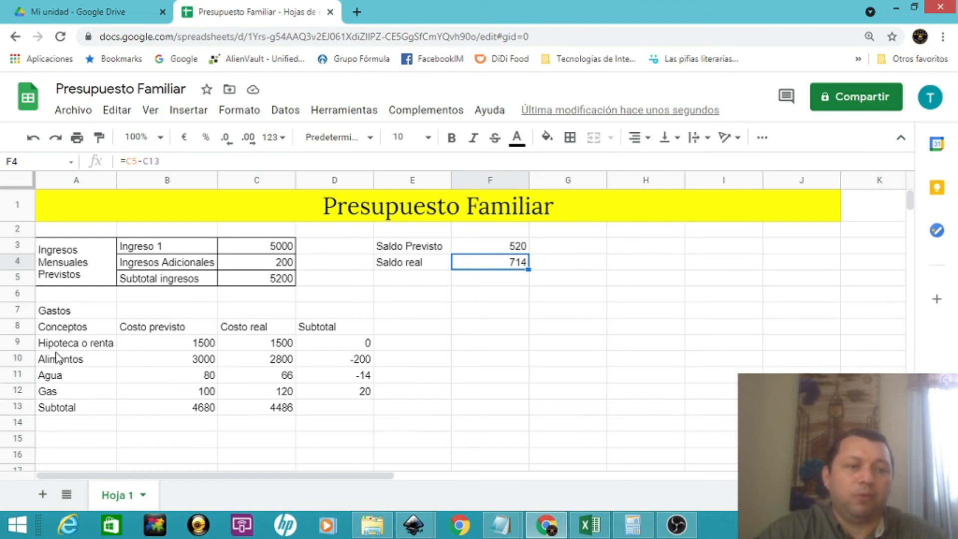
# Insert a row above the expense Subtotal row and enter the concept "Electricidad" in cell A13
pyautogui.click(18, 407)
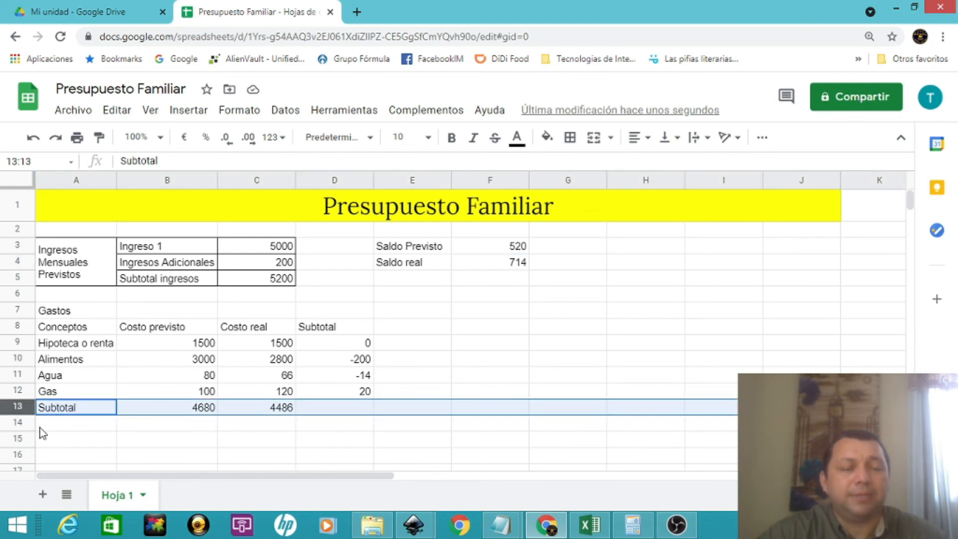
pyautogui.rightClick(20, 407)
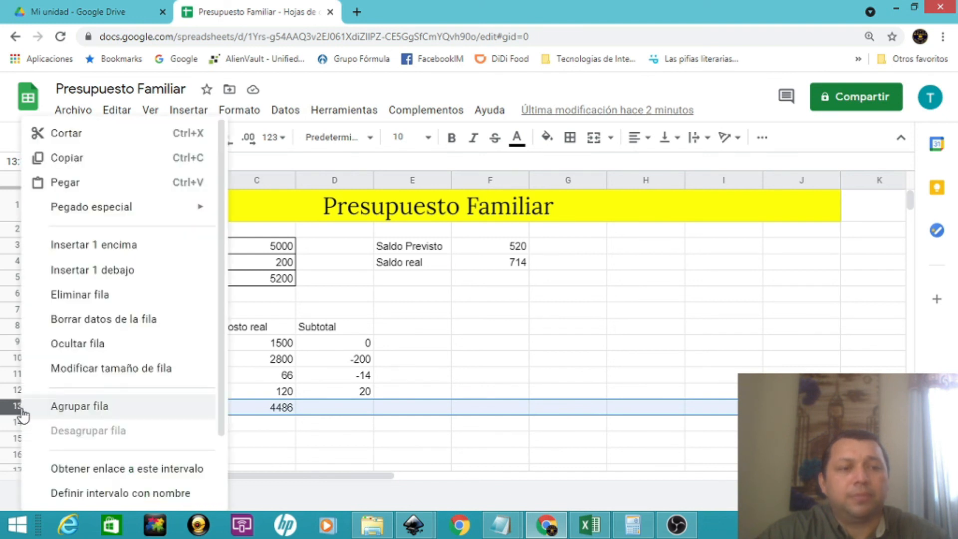
pyautogui.click(124, 258)
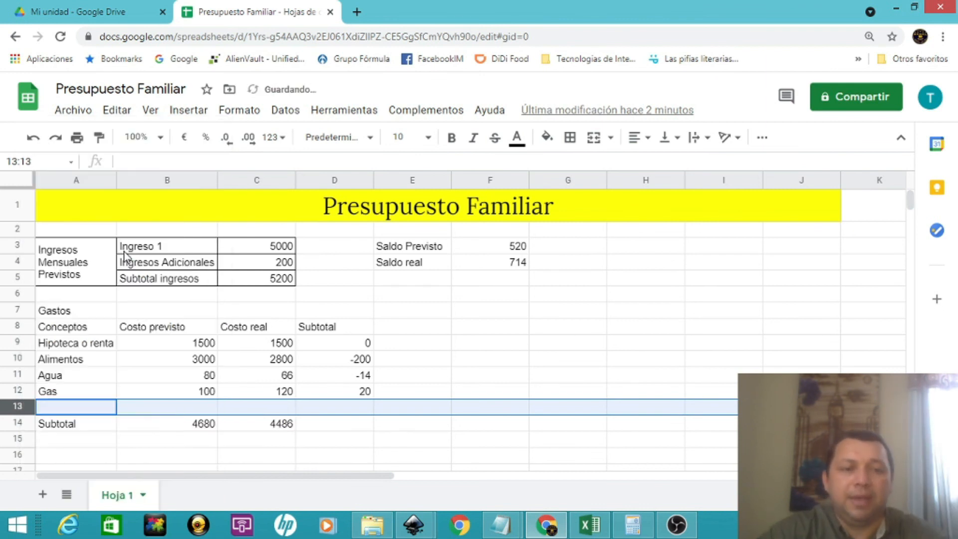
pyautogui.click(103, 411)
pyautogui.write('E')
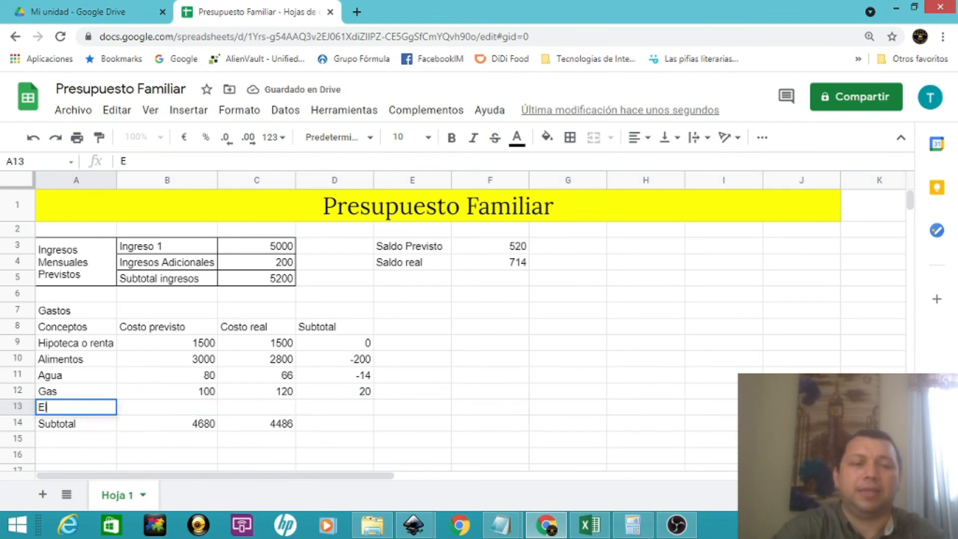
pyautogui.write('lectricidad')
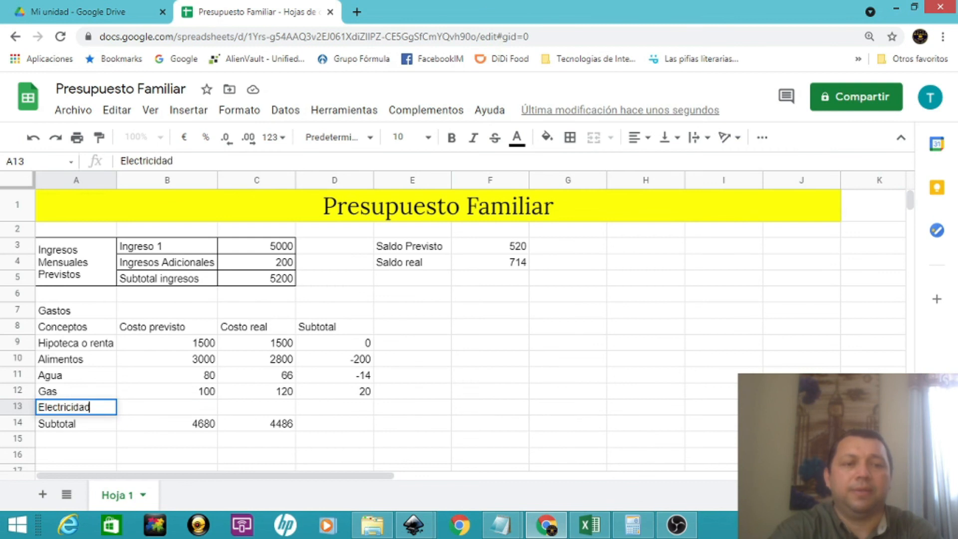
pyautogui.press('Return')
# Enter the "Electricidad" costs: 90 as the expected cost in B13 and 120 as the actual cost in C13
pyautogui.click(167, 407)
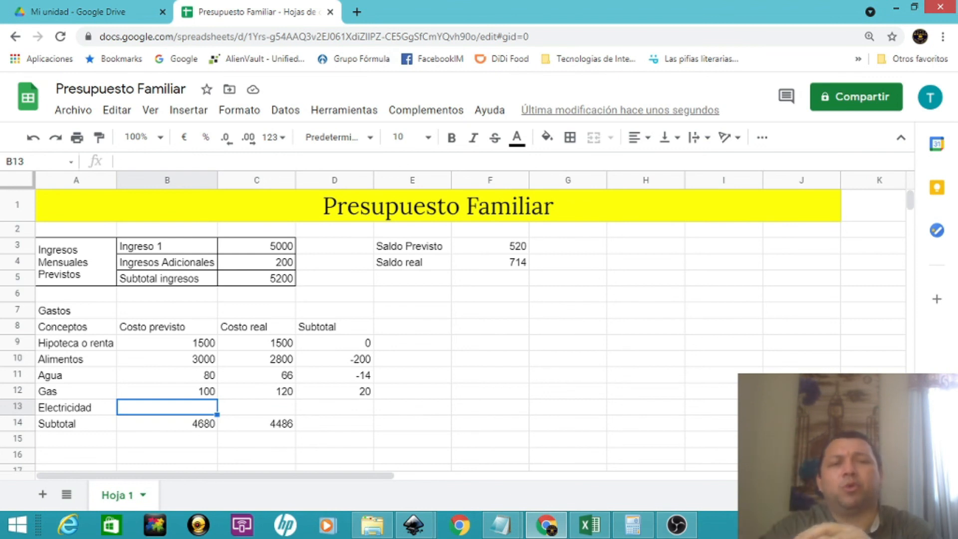
pyautogui.write('90')
pyautogui.press('Return')
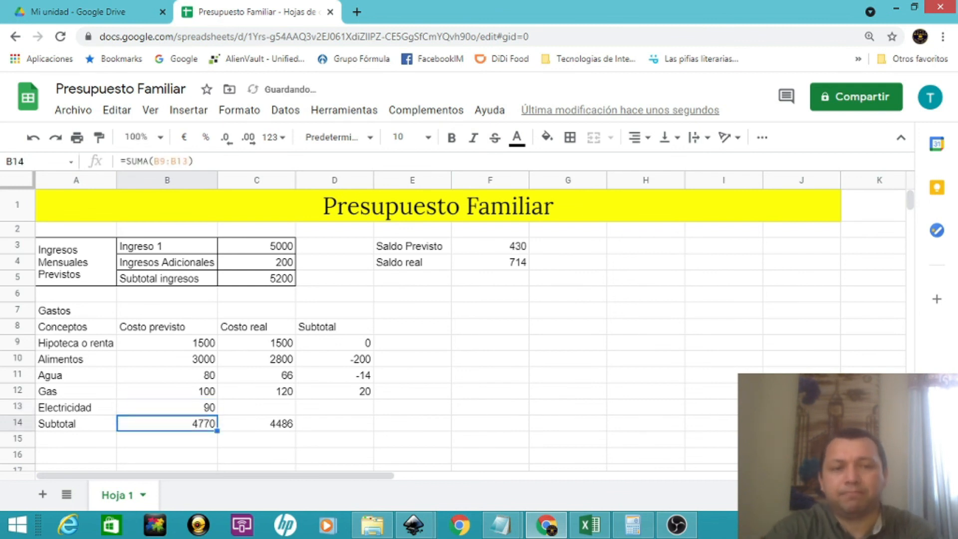
pyautogui.press('Up')
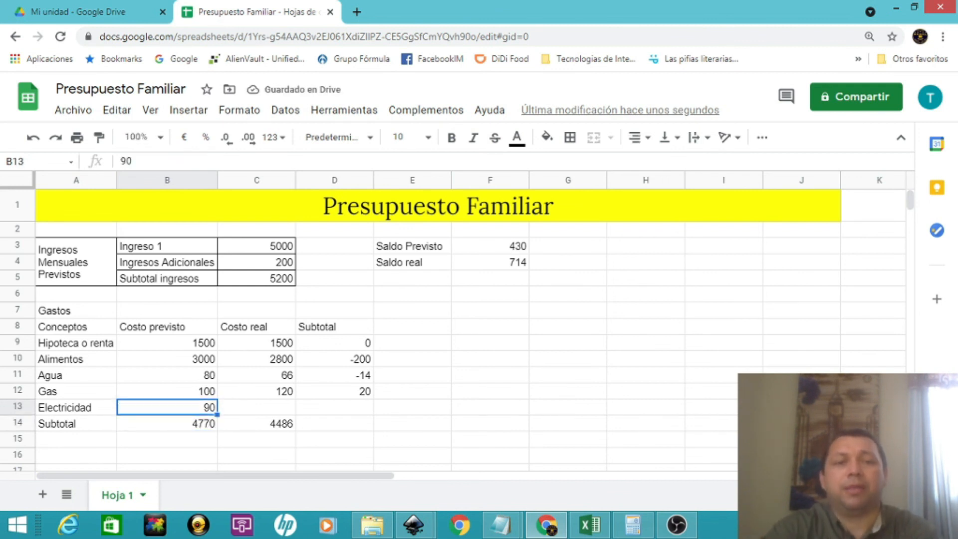
pyautogui.press('Right')
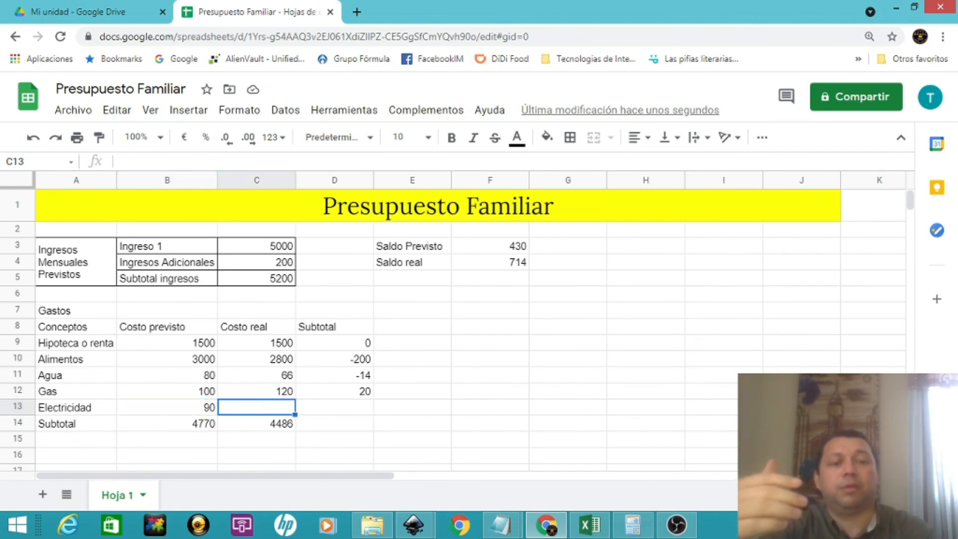
pyautogui.write('120')
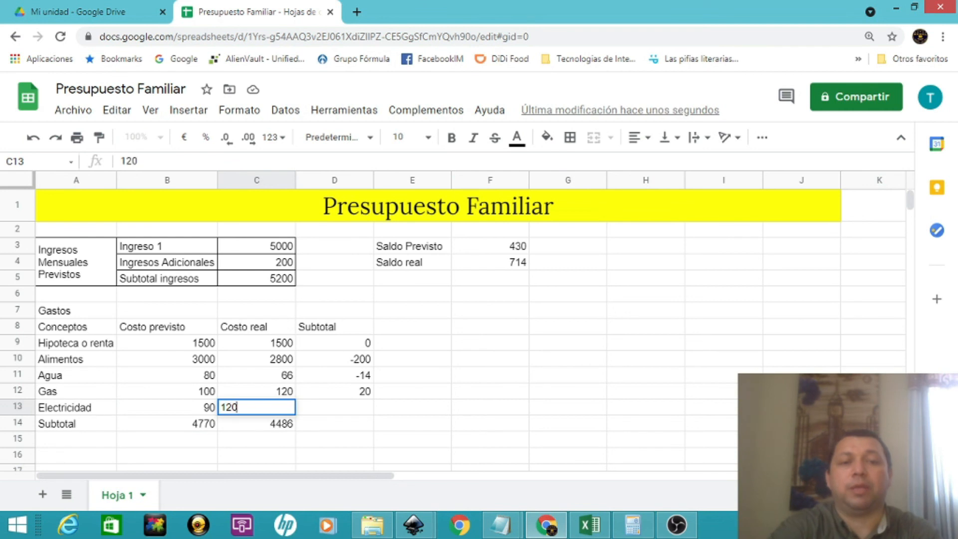
pyautogui.press('Return')
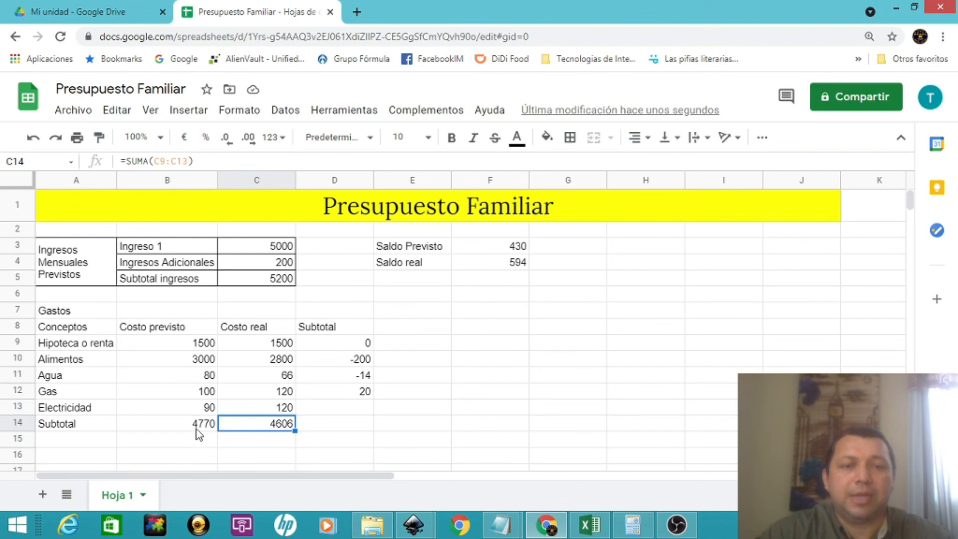
# Fill the "Saldo real" value in cell F4 with yellow
pyautogui.click(507, 247)
pyautogui.click(497, 279)
pyautogui.click(507, 267)
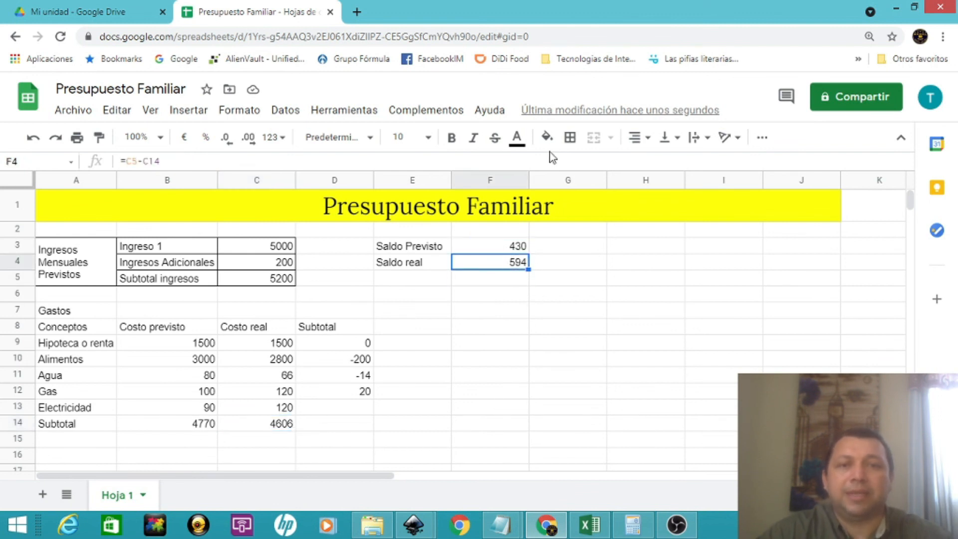
pyautogui.click(547, 137)
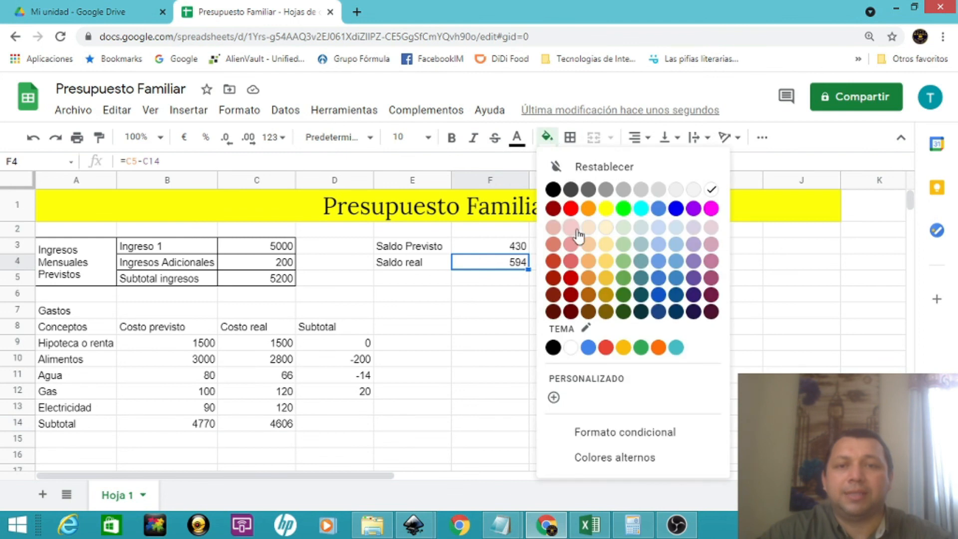
pyautogui.click(608, 209)
pyautogui.click(567, 312)
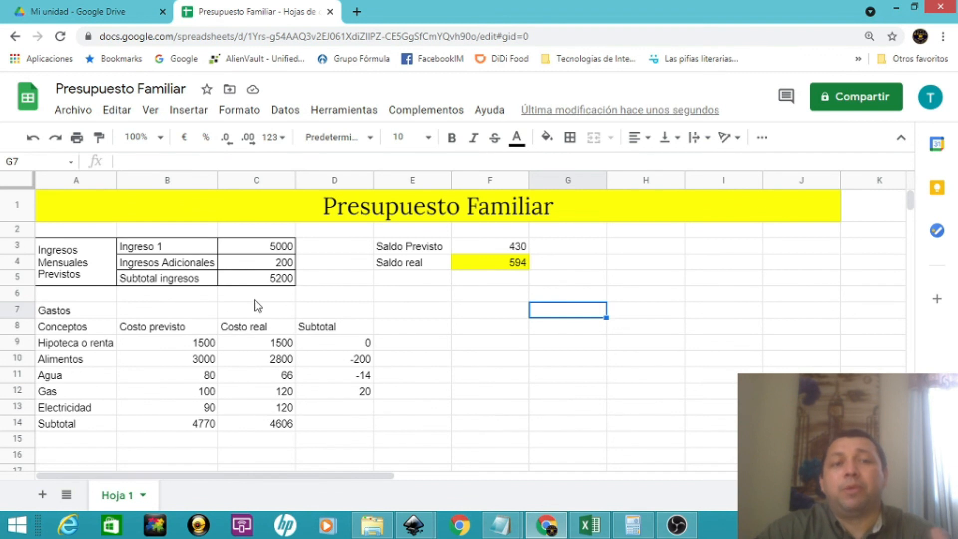
# Insert a row above "Subtotal ingresos" and label it "Ingreso Adicional 2" in cell B5
pyautogui.click(18, 276)
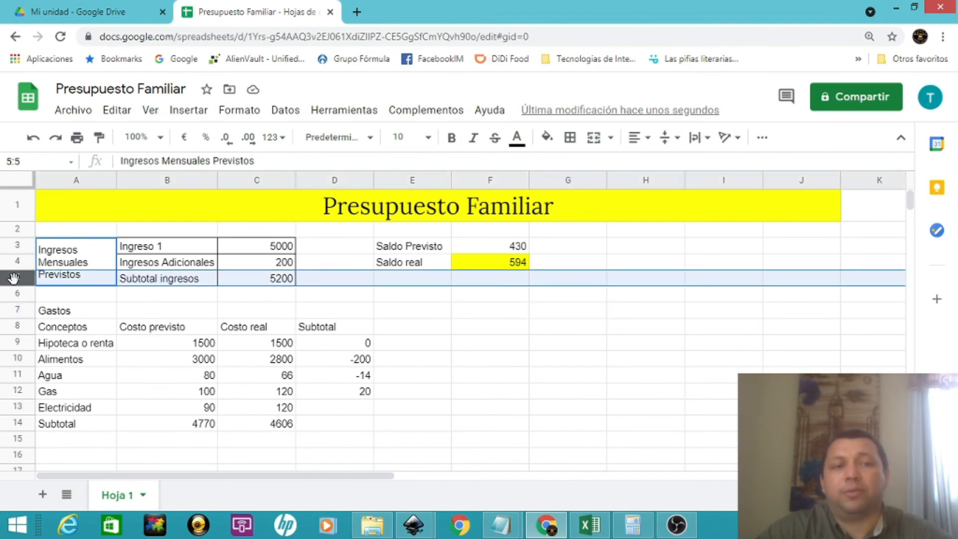
pyautogui.rightClick(16, 278)
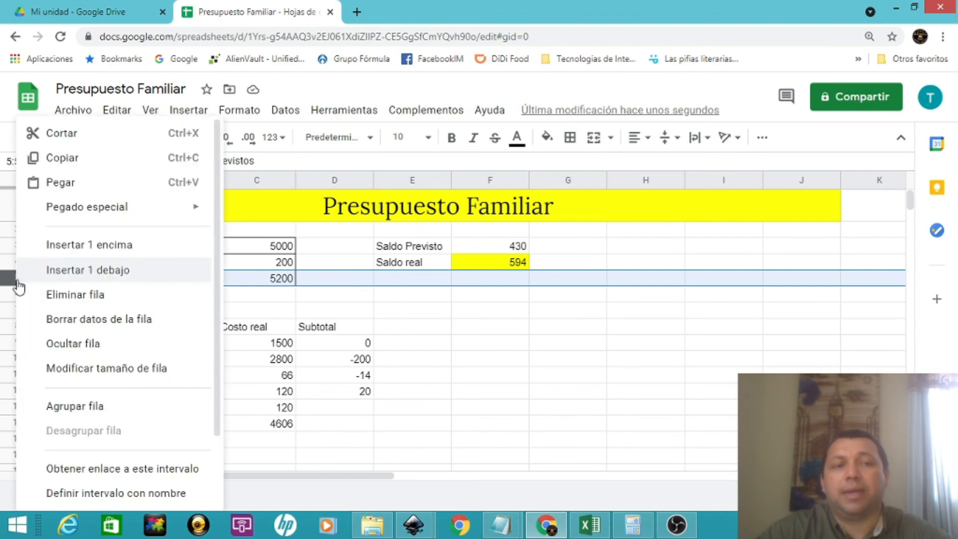
pyautogui.click(91, 248)
pyautogui.click(363, 296)
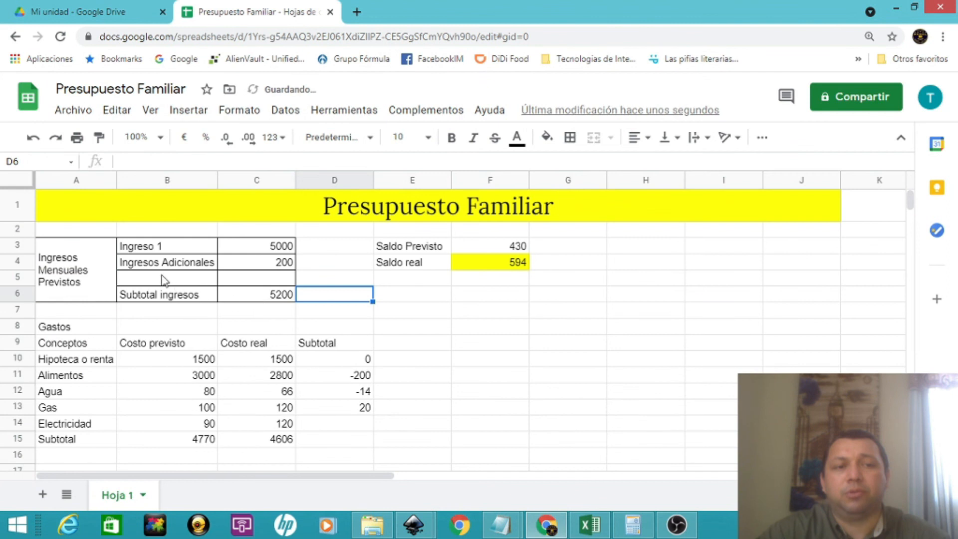
pyautogui.click(157, 277)
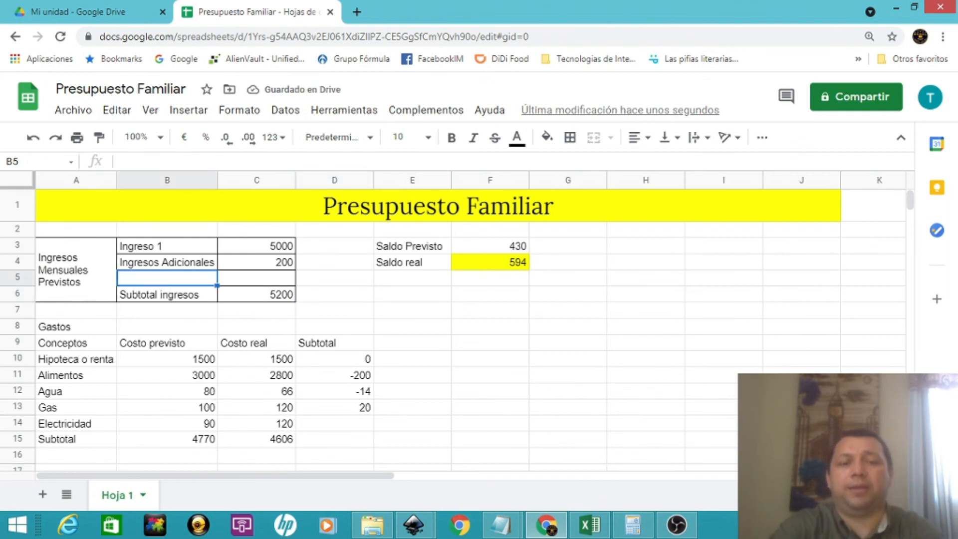
pyautogui.write('Ingres')
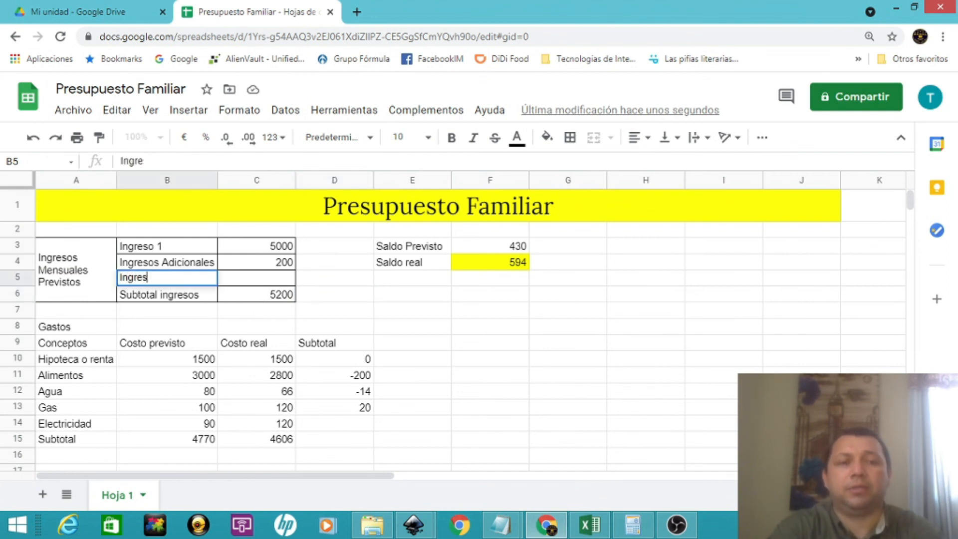
pyautogui.write('o Adicional 2')
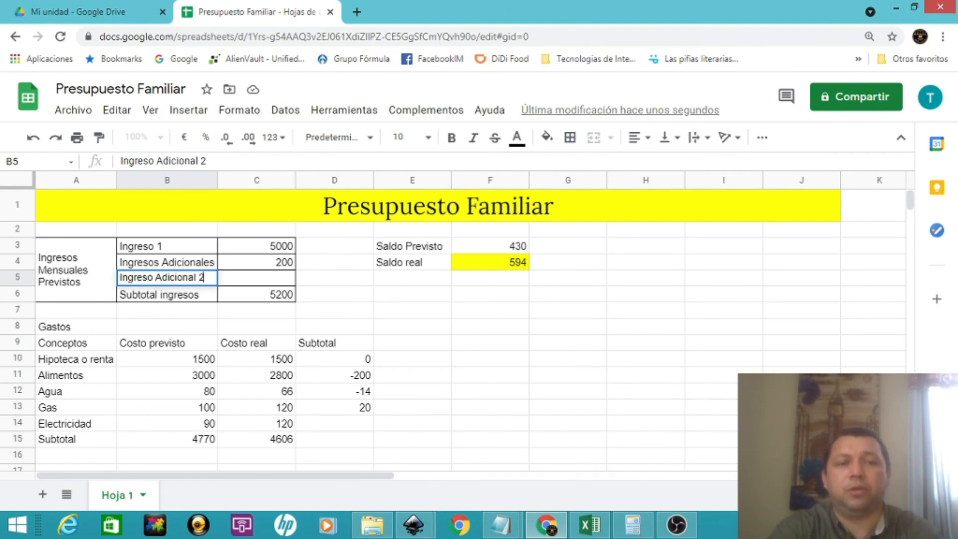
pyautogui.press('Return')
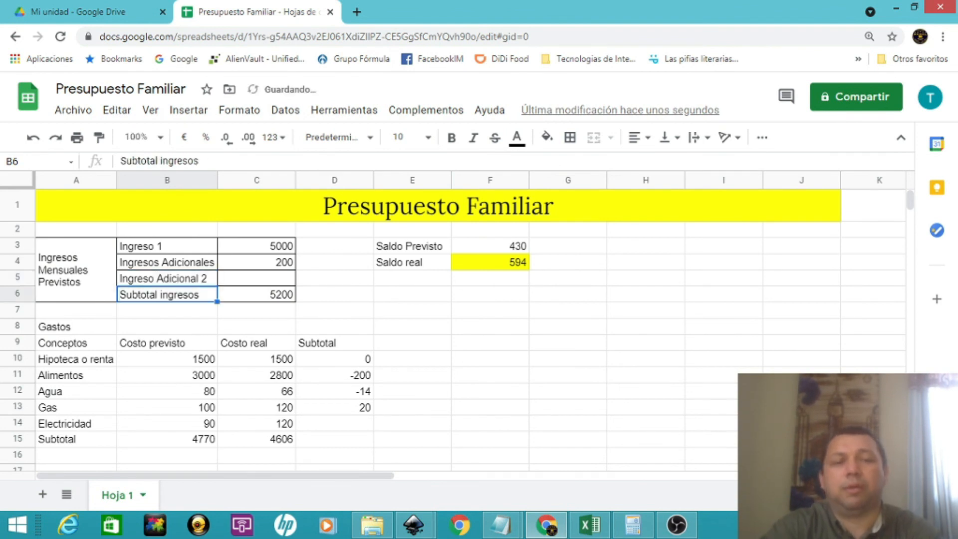
# Enter 1000 in cell C5 as the amount for "Ingreso Adicional 2"
pyautogui.click(256, 294)
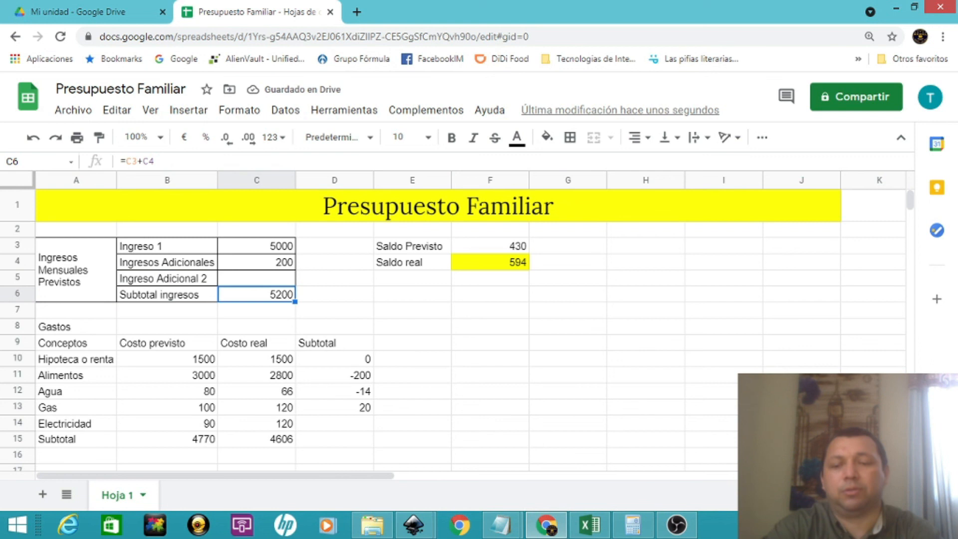
pyautogui.click(257, 278)
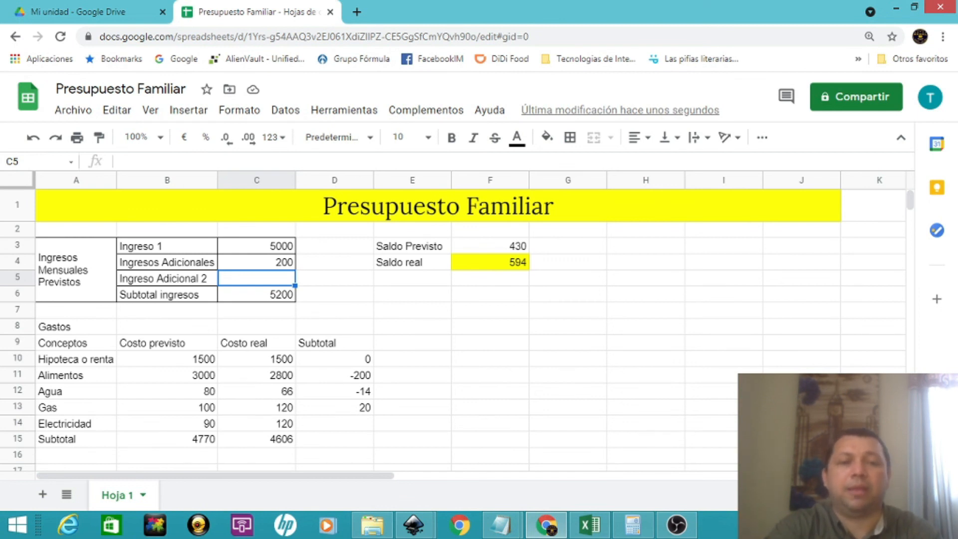
pyautogui.write('1000')
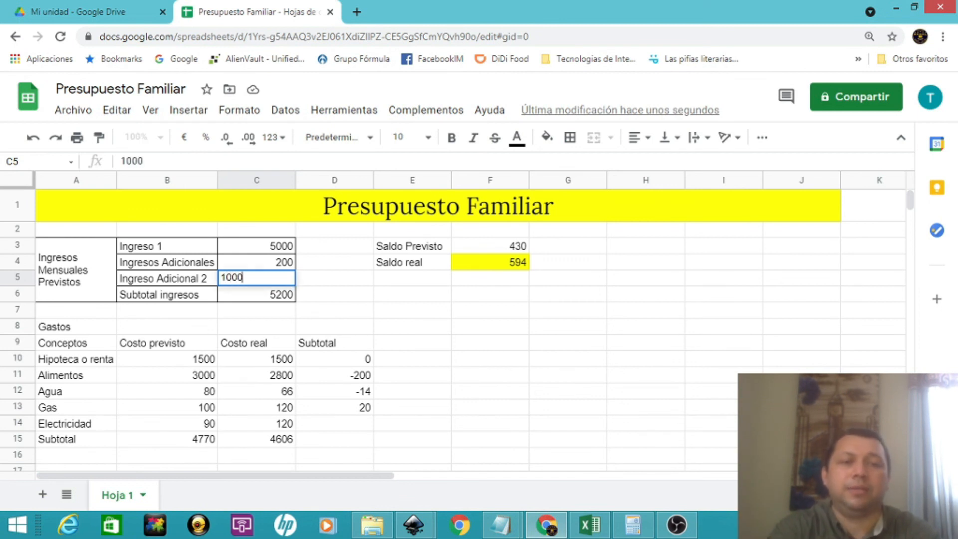
pyautogui.press('Return')
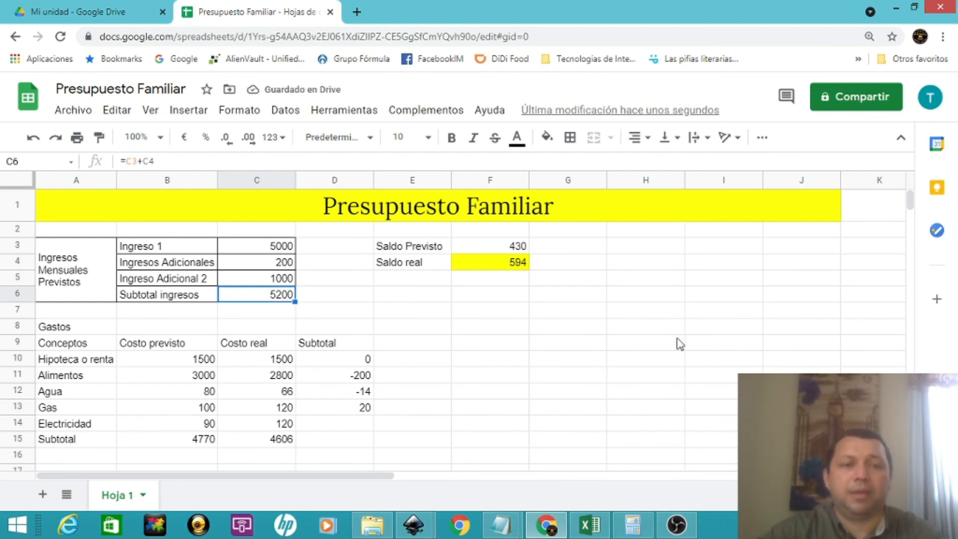
# Replace the income subtotal formula in cell C6 with the SUMA function over C3:C5, and check the "Saldo Previsto" formula in F3
pyautogui.doubleClick(285, 297)
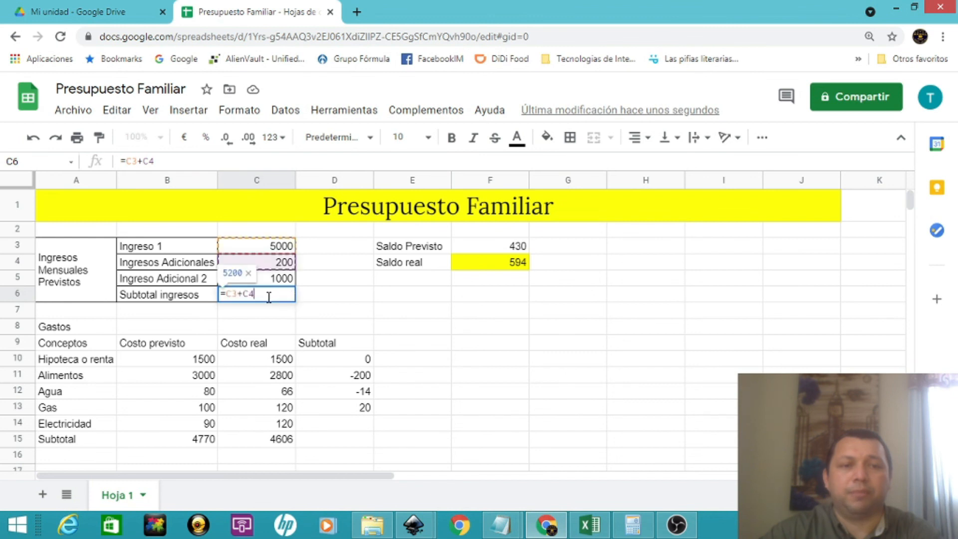
pyautogui.click(347, 315)
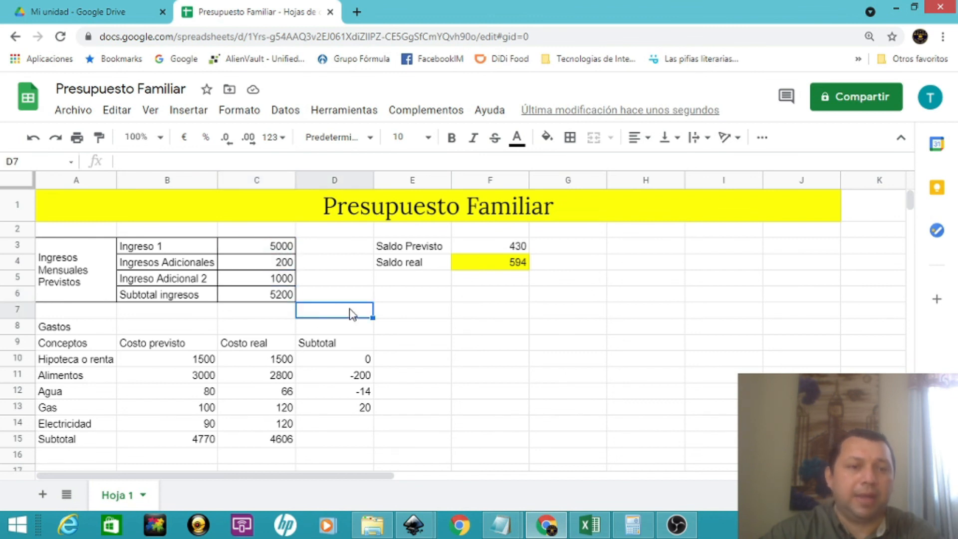
pyautogui.click(274, 298)
pyautogui.doubleClick(273, 298)
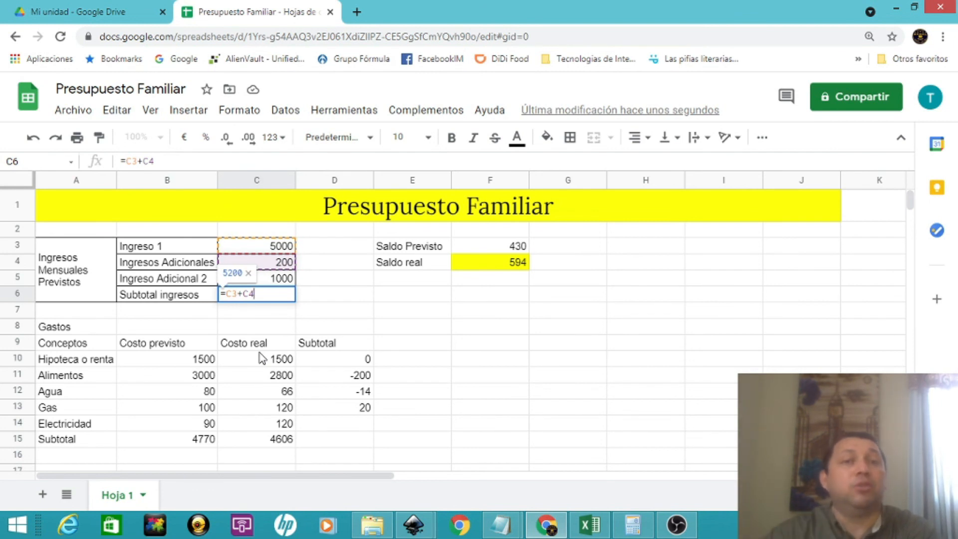
pyautogui.press('BackSpace')
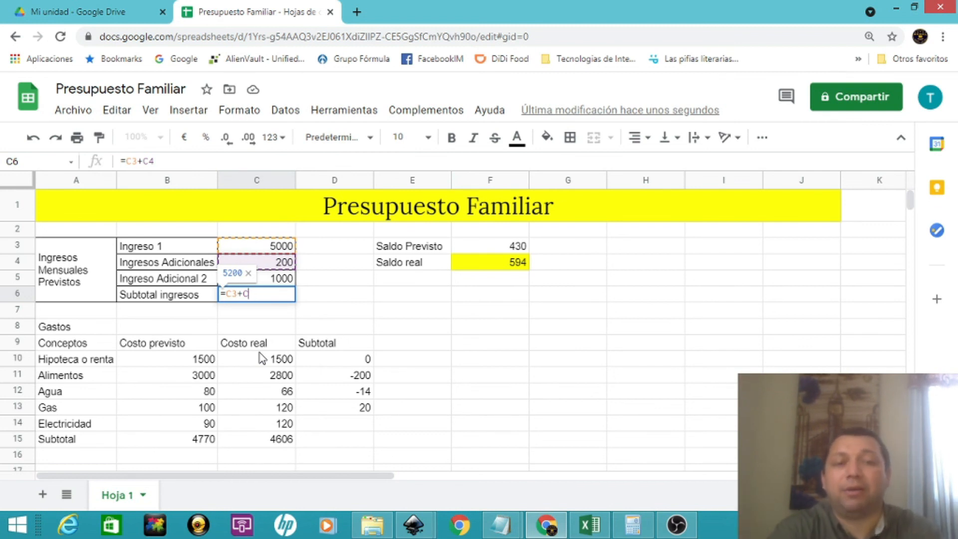
pyautogui.press('BackSpace')
pyautogui.press('BackSpace')
pyautogui.press('BackSpace')
pyautogui.press('BackSpace')
pyautogui.write('s')
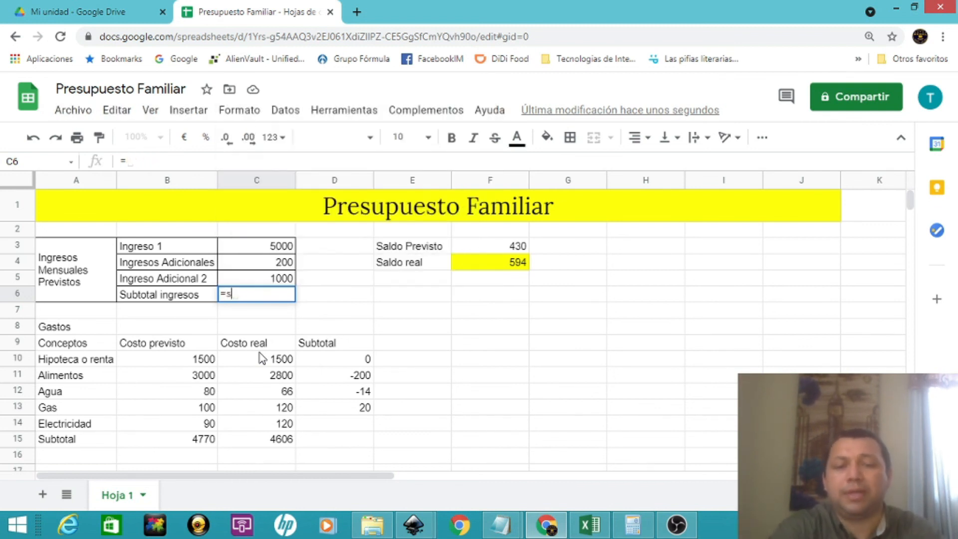
pyautogui.write('uma')
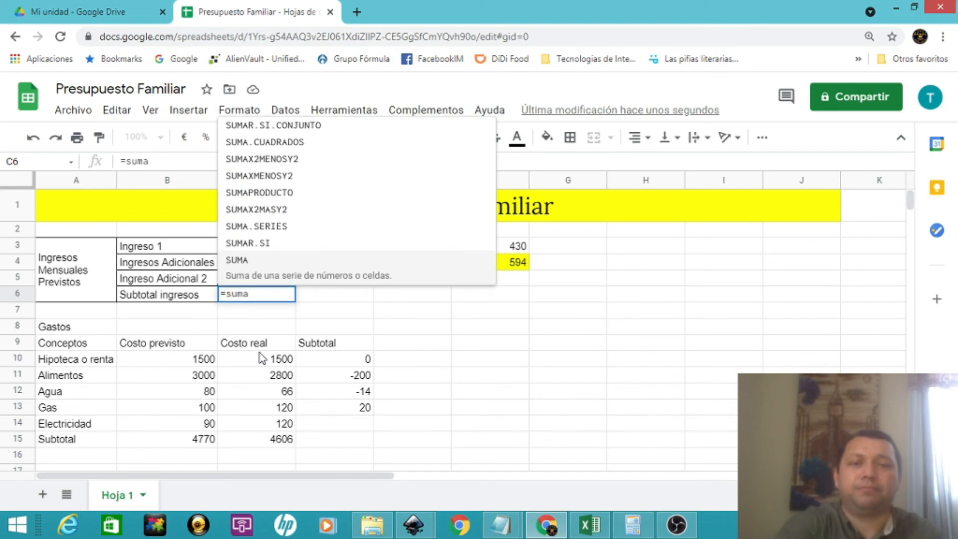
pyautogui.write('(')
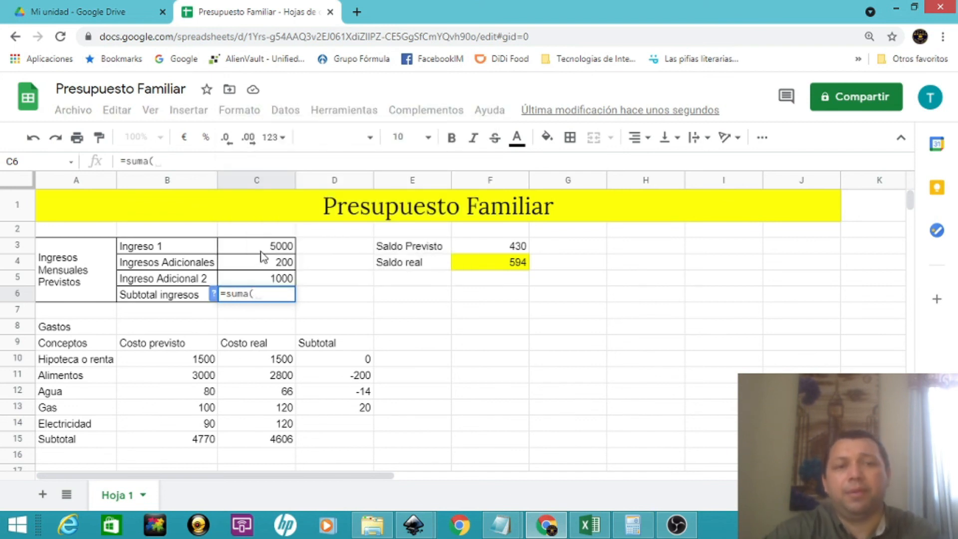
pyautogui.moveTo(258, 247); pyautogui.dragTo(264, 277)
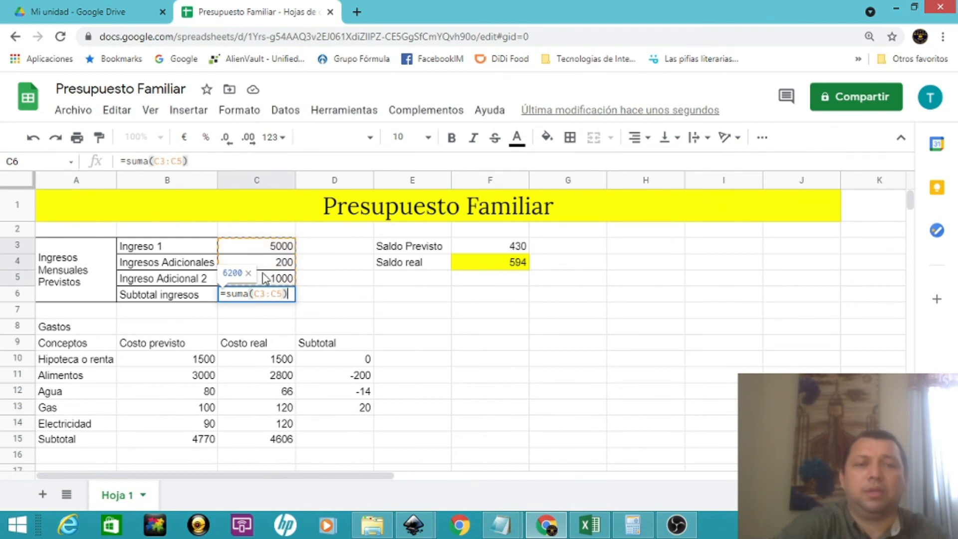
pyautogui.press('Return')
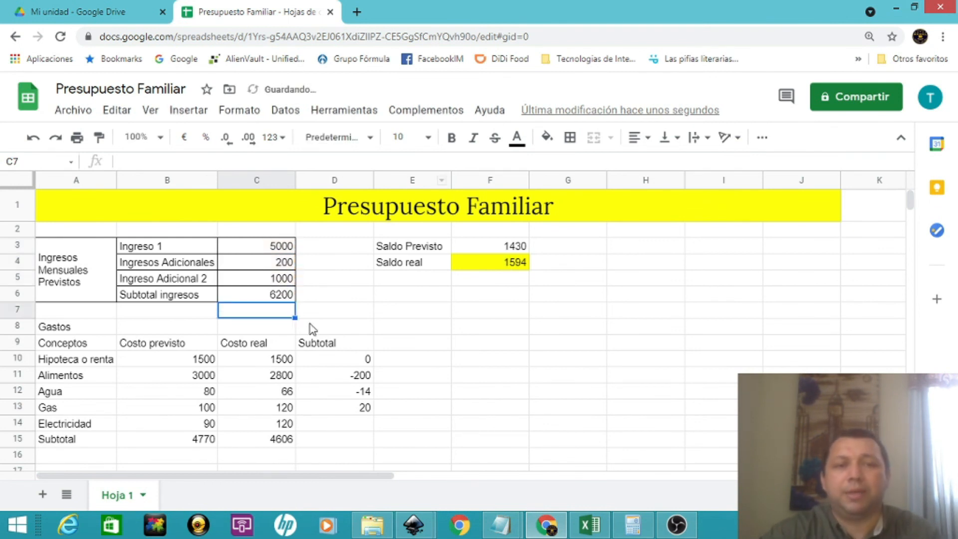
pyautogui.click(509, 249)
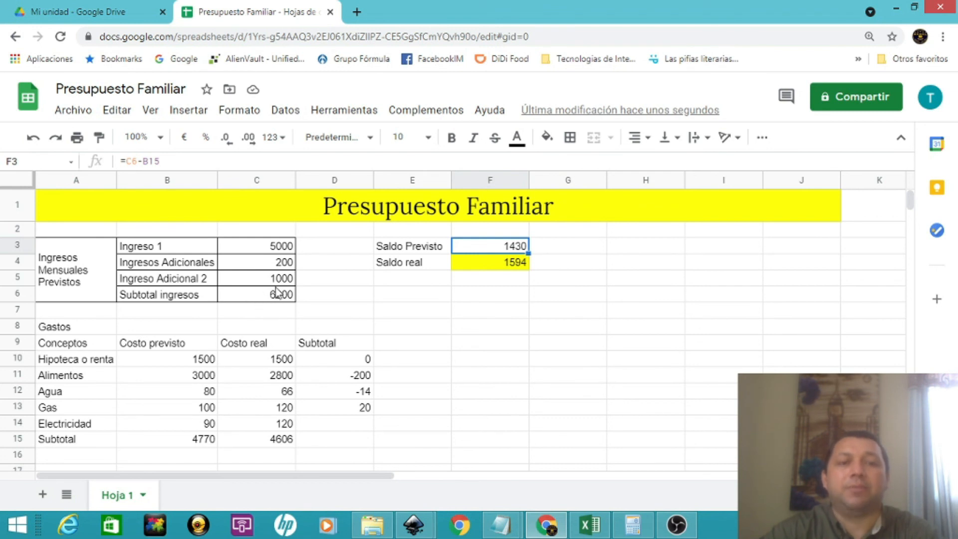
# Inspect the cell references in the "Saldo Previsto" formula in F3 and the "Saldo real" formula in F4
pyautogui.click(480, 291)
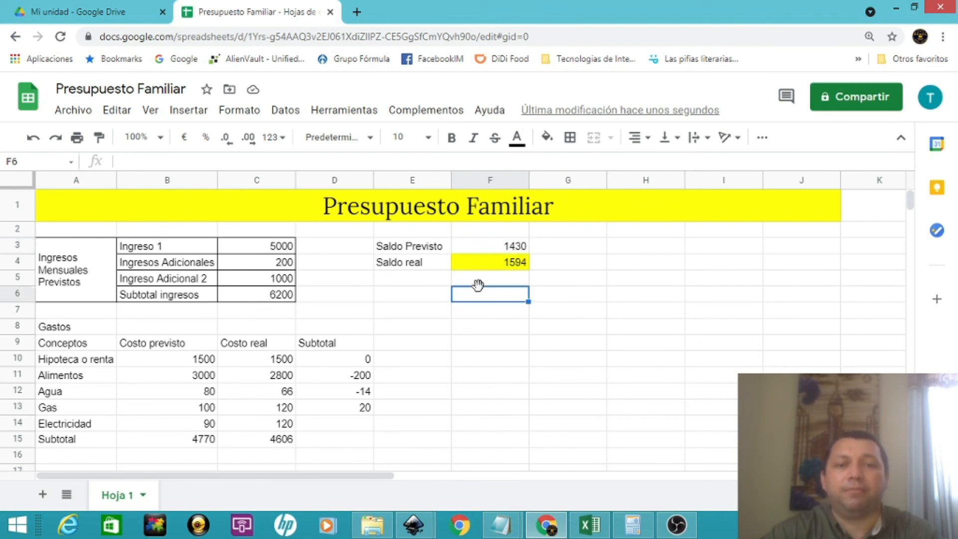
pyautogui.doubleClick(492, 248)
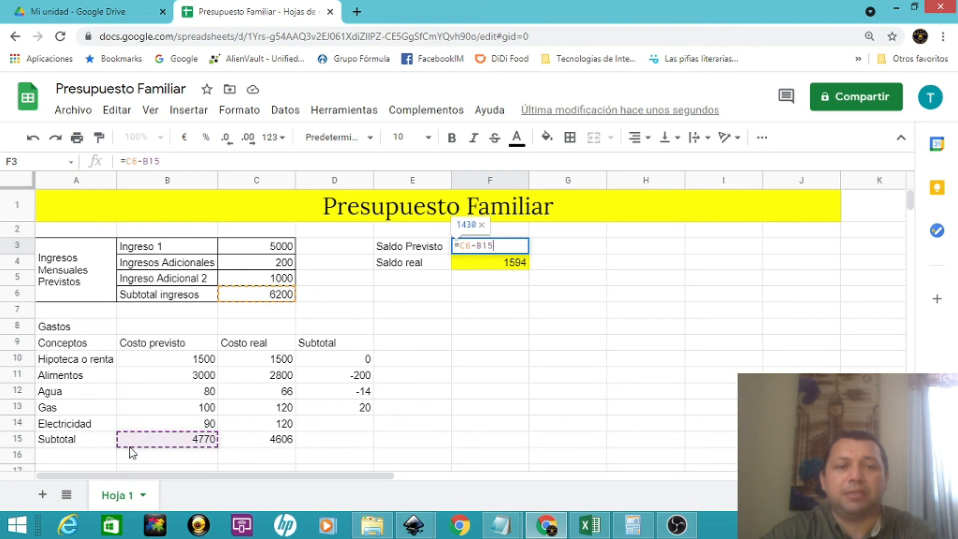
pyautogui.press('Return')
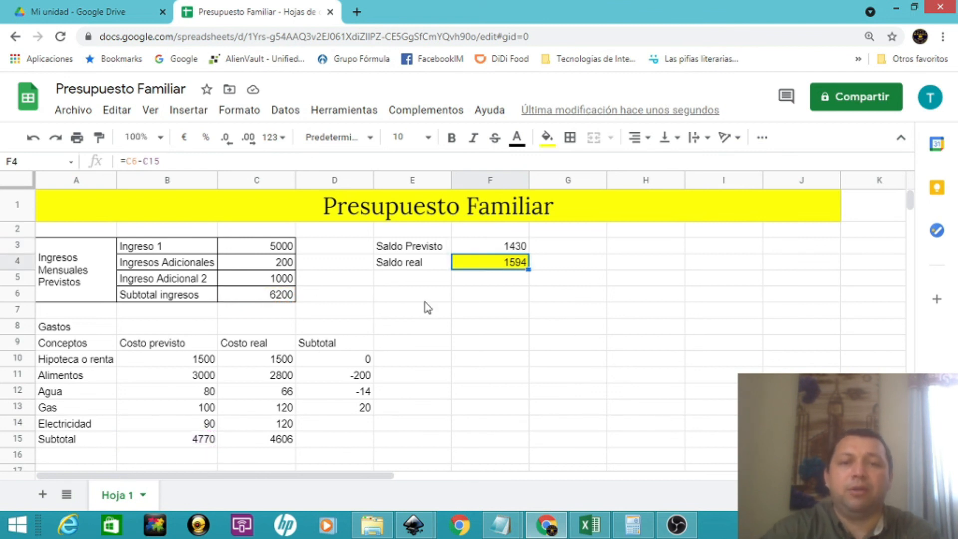
pyautogui.doubleClick(483, 265)
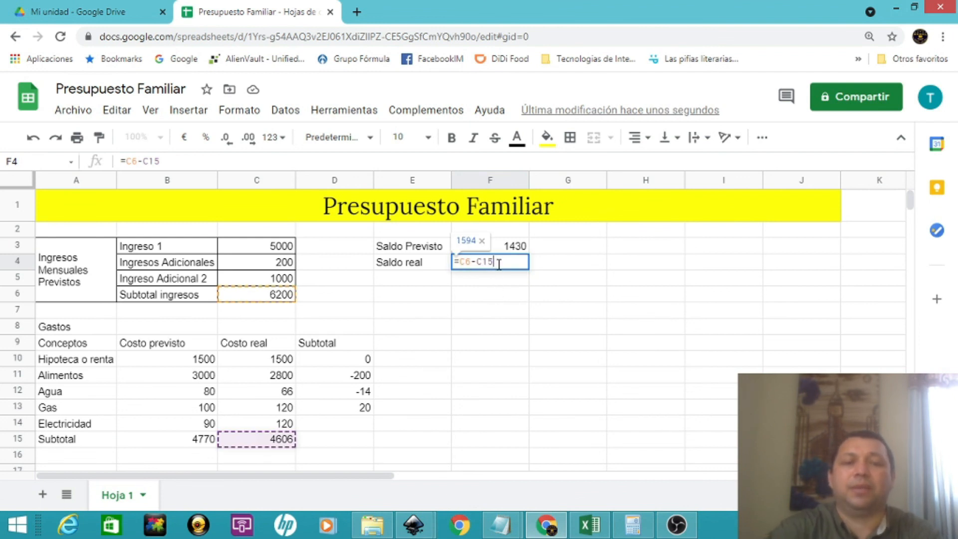
pyautogui.press('Return')
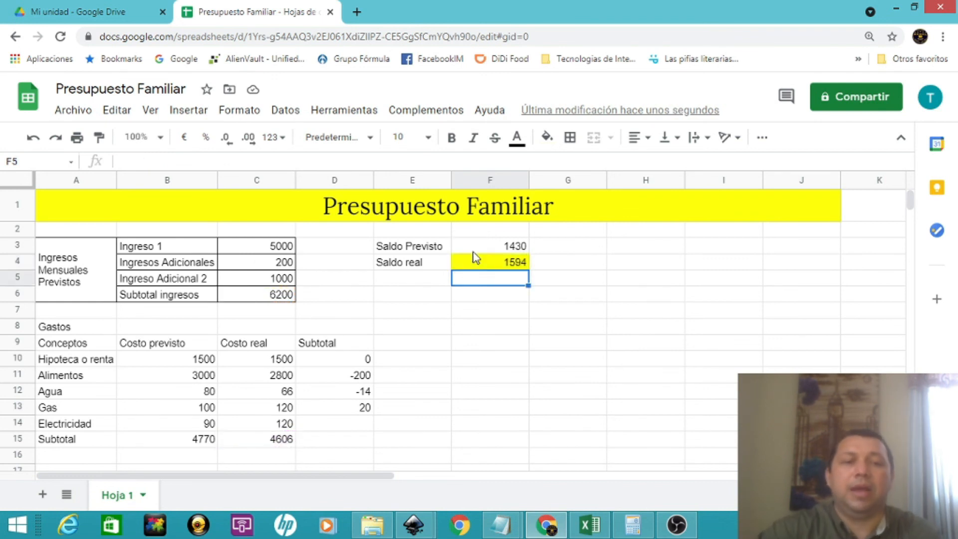
pyautogui.click(420, 378)
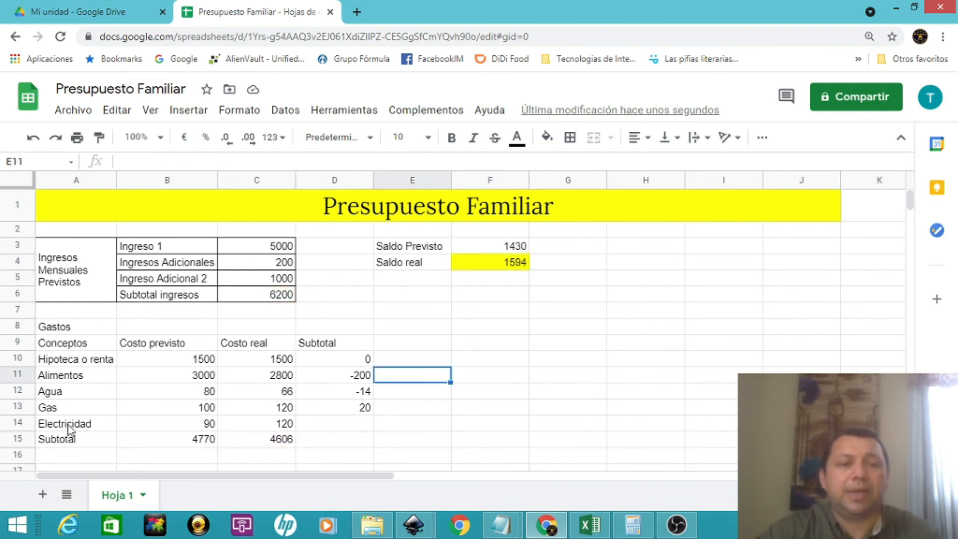
# Insert a row above the expenses "Subtotal" row and label it "Mantenimiento de auto" in cell A15
pyautogui.click(17, 439)
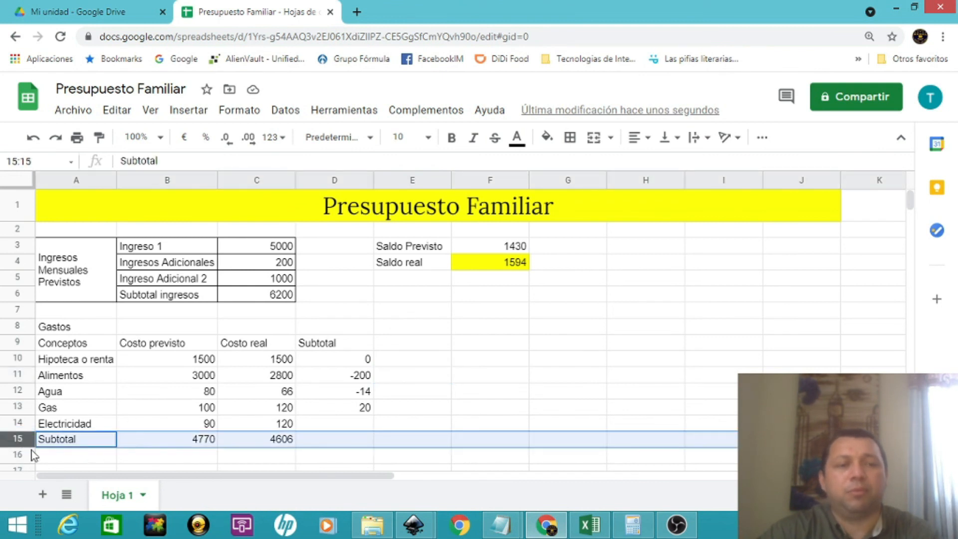
pyautogui.rightClick(22, 439)
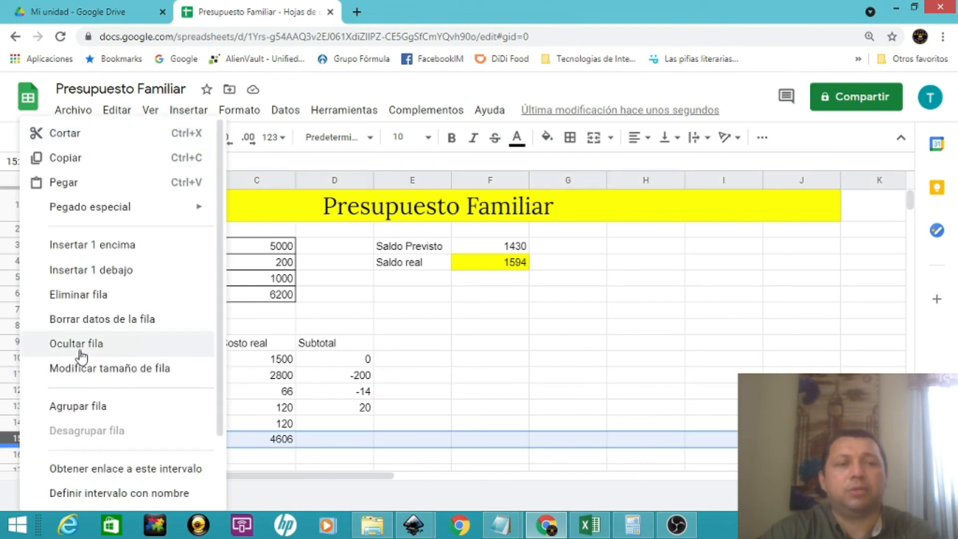
pyautogui.click(185, 245)
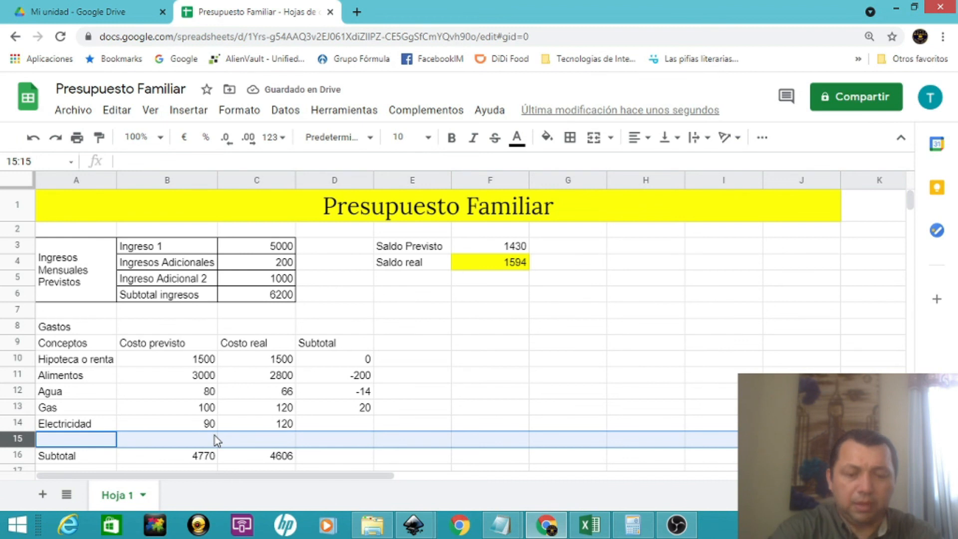
pyautogui.write('Ma')
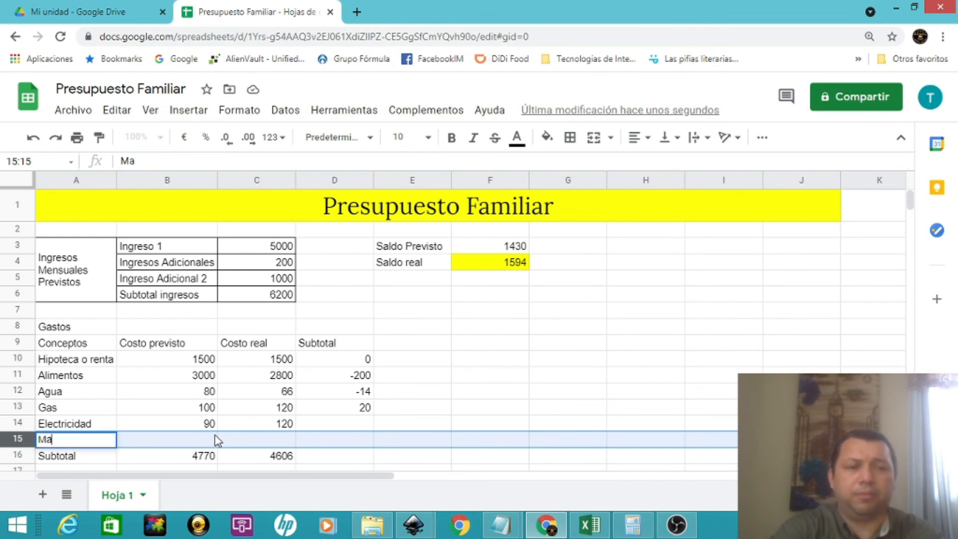
pyautogui.write('ntenimien')
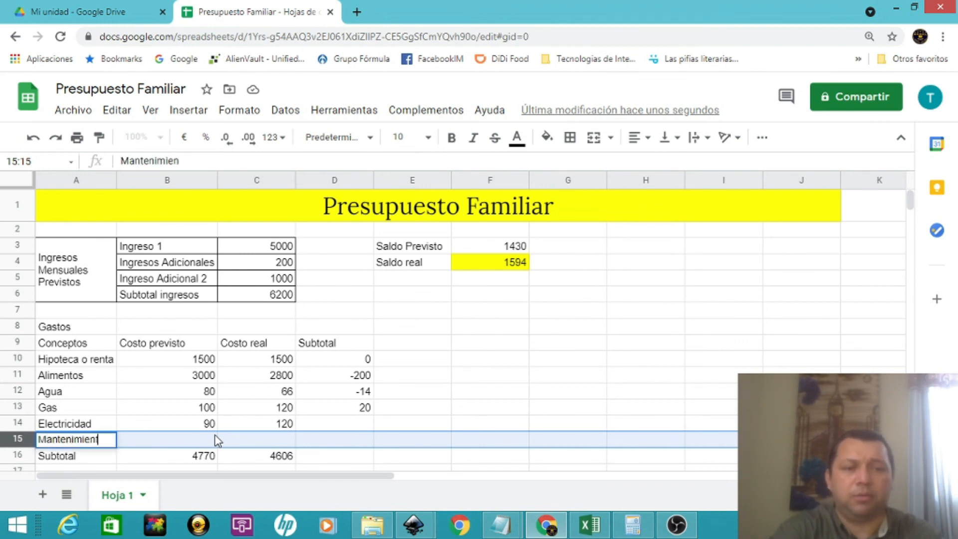
pyautogui.write('to de auto')
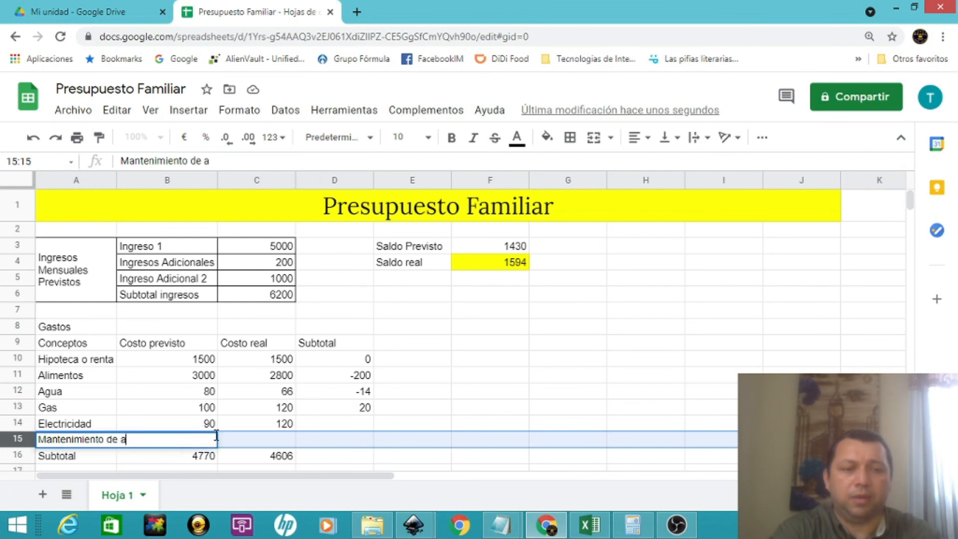
pyautogui.press('Tab')
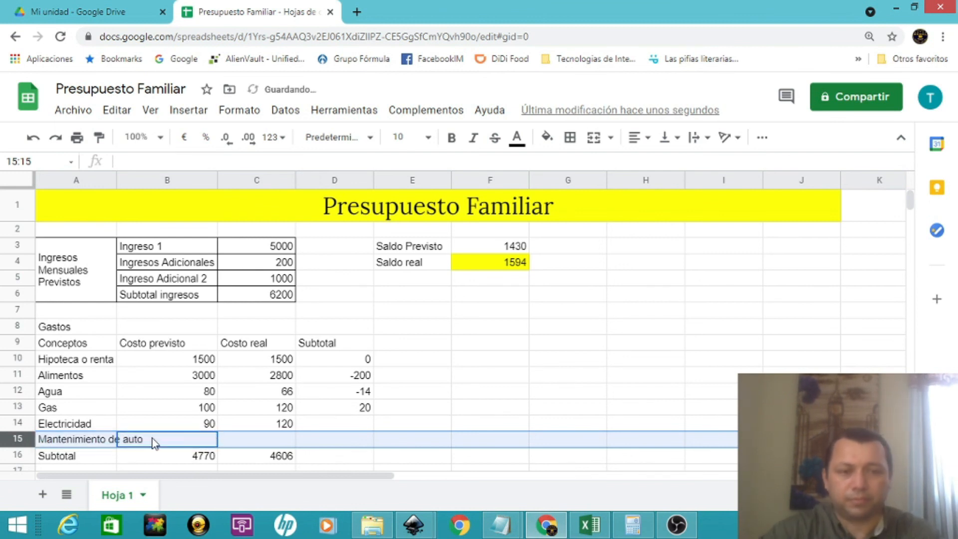
pyautogui.click(170, 444)
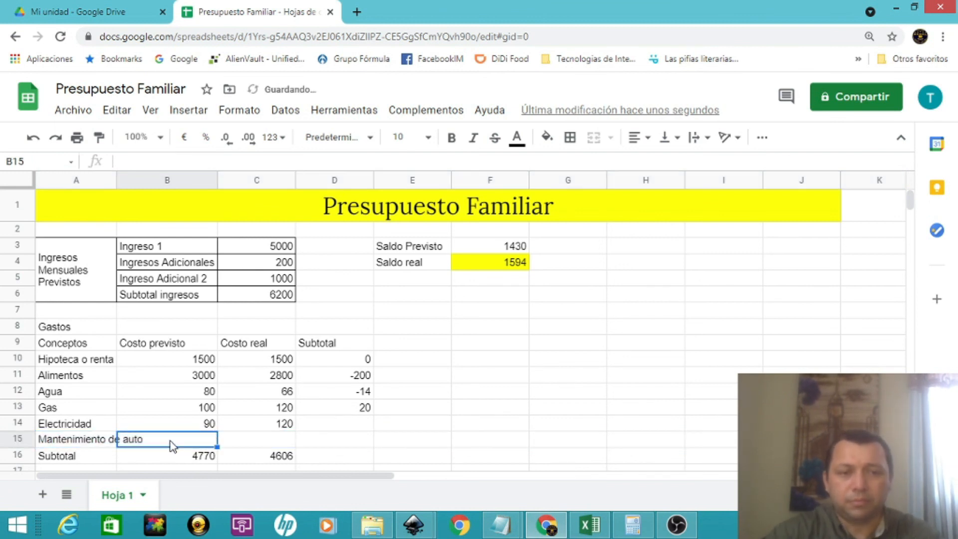
# Widen column A so the "Mantenimiento de auto" label fits inside its cell
pyautogui.click(117, 182)
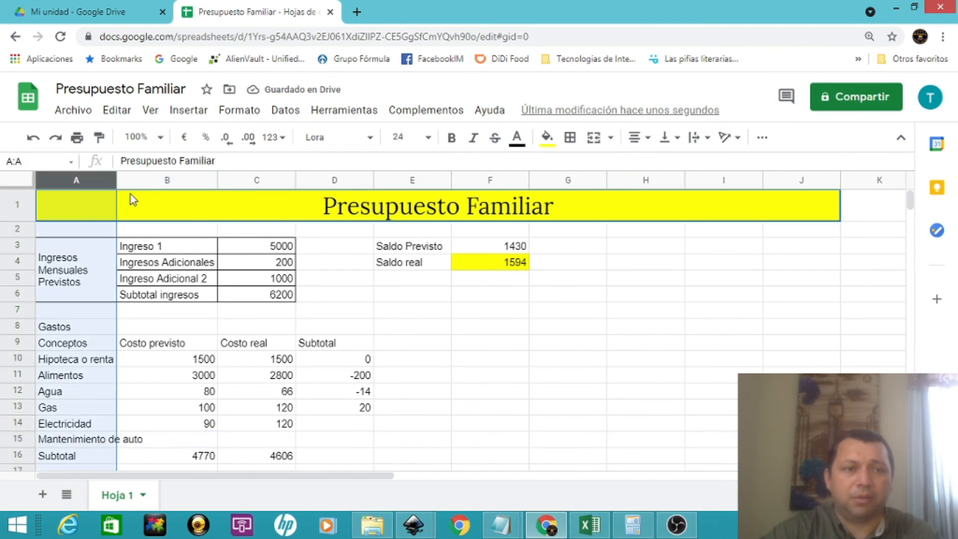
pyautogui.click(130, 195)
pyautogui.moveTo(115, 178); pyautogui.dragTo(144, 204)
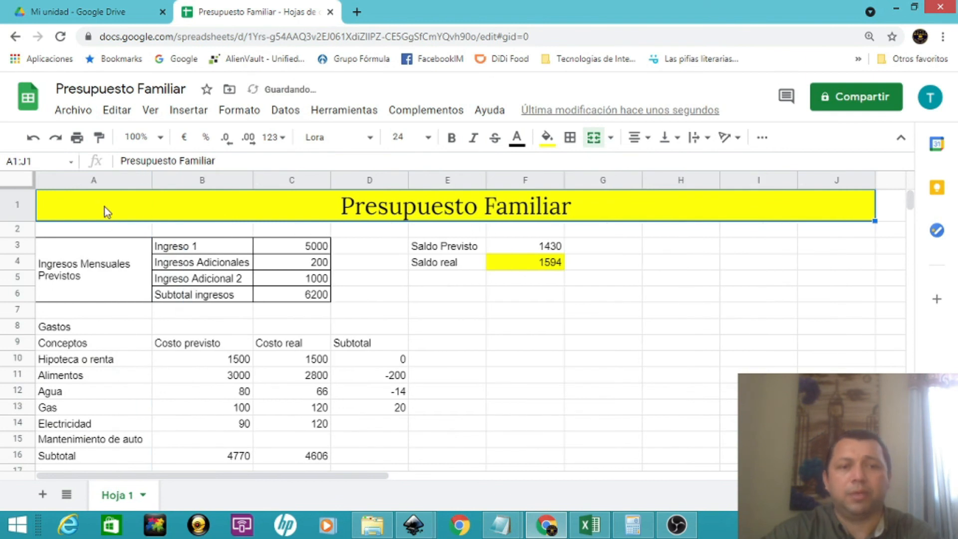
# Enter 1200 as the expected cost in B15 and 1500 as the actual cost in C15 for "Mantenimiento de auto"
pyautogui.click(230, 441)
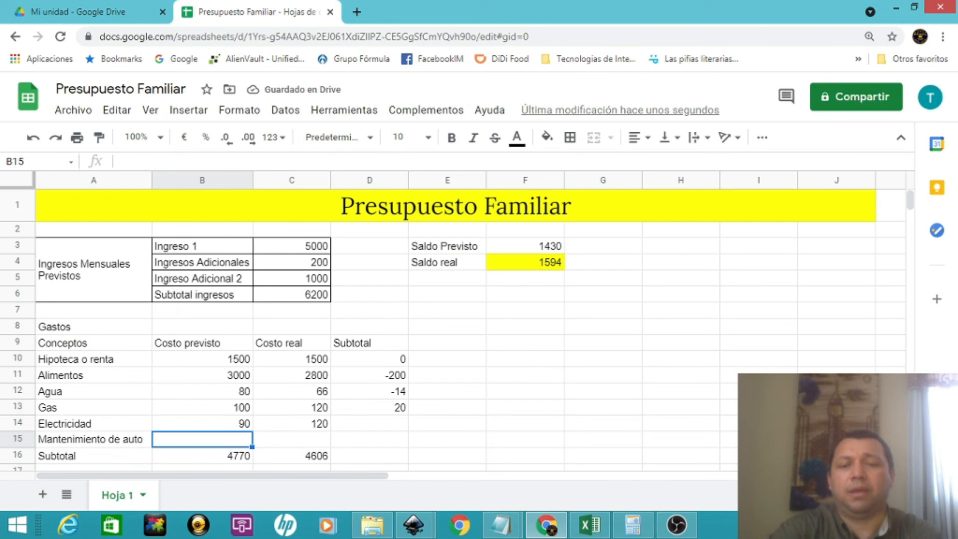
pyautogui.write('1200')
pyautogui.press('Return')
pyautogui.press('Right')
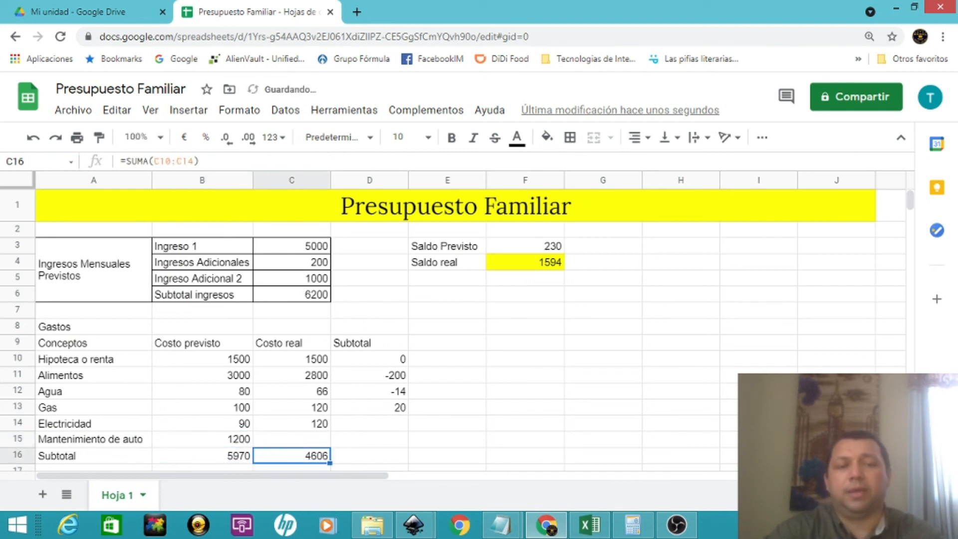
pyautogui.press('Up')
pyautogui.write('1500')
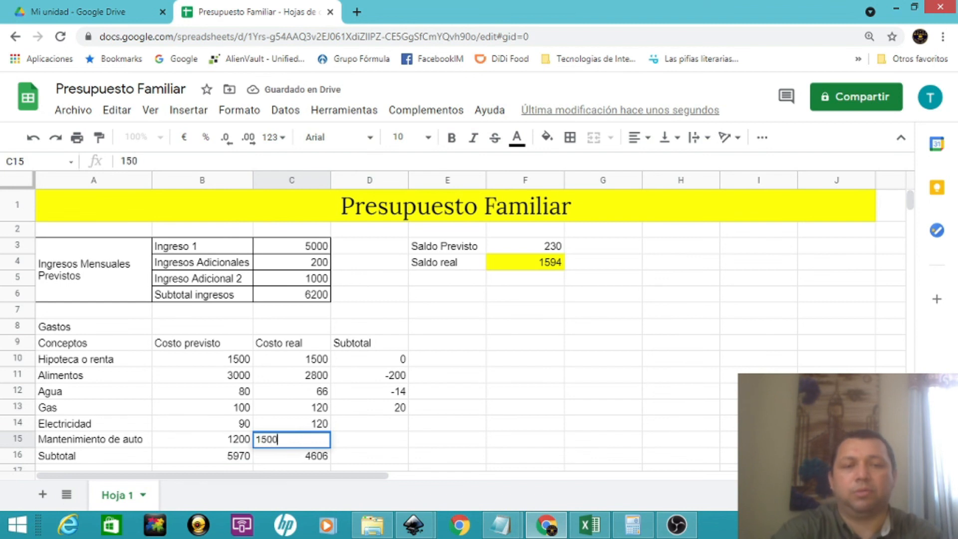
pyautogui.press('Return')
pyautogui.press('Right')
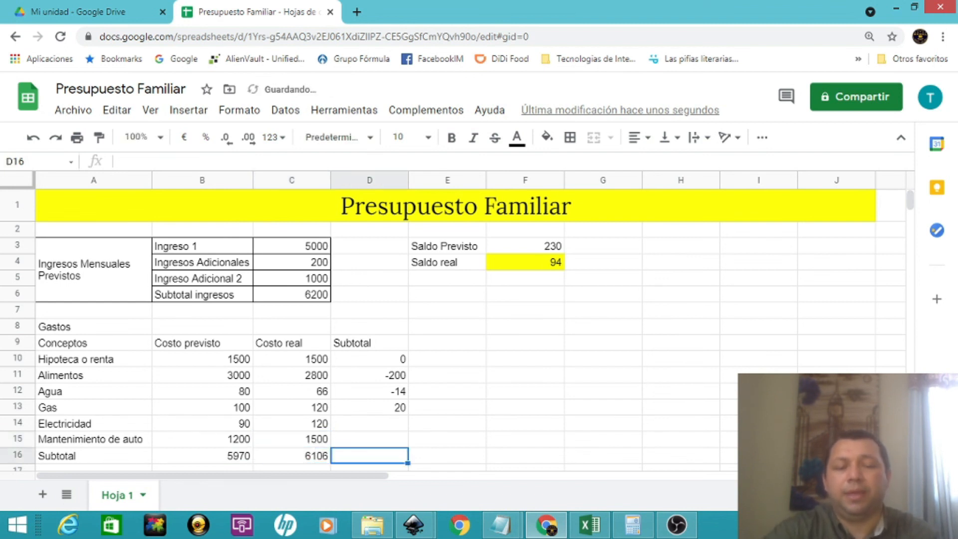
# Check the "Saldo real" value and its formula in cell F4
pyautogui.press('Down')
pyautogui.press('Up')
pyautogui.press('Up')
pyautogui.press('Up')
pyautogui.press('Up')
pyautogui.press('Up')
pyautogui.press('Up')
pyautogui.press('Up')
pyautogui.press('Up')
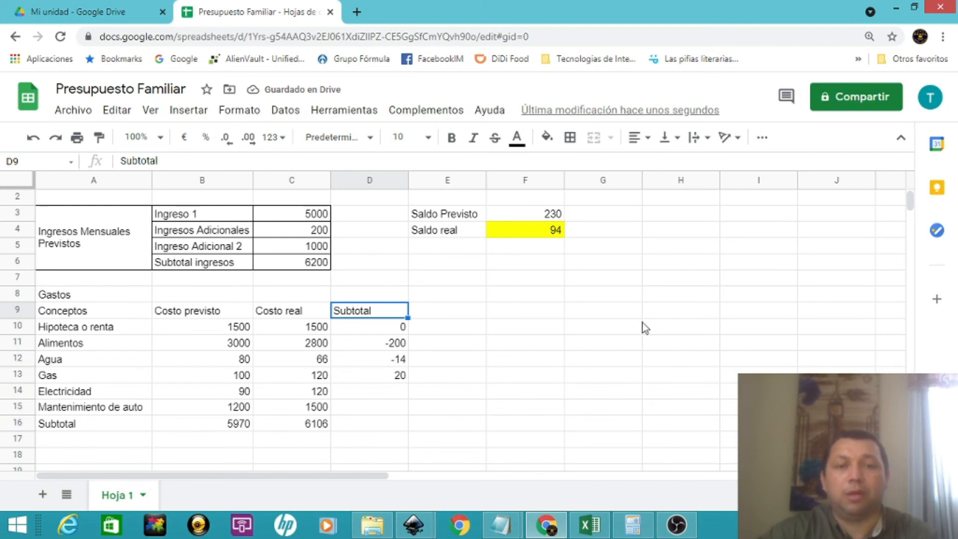
pyautogui.click(554, 236)
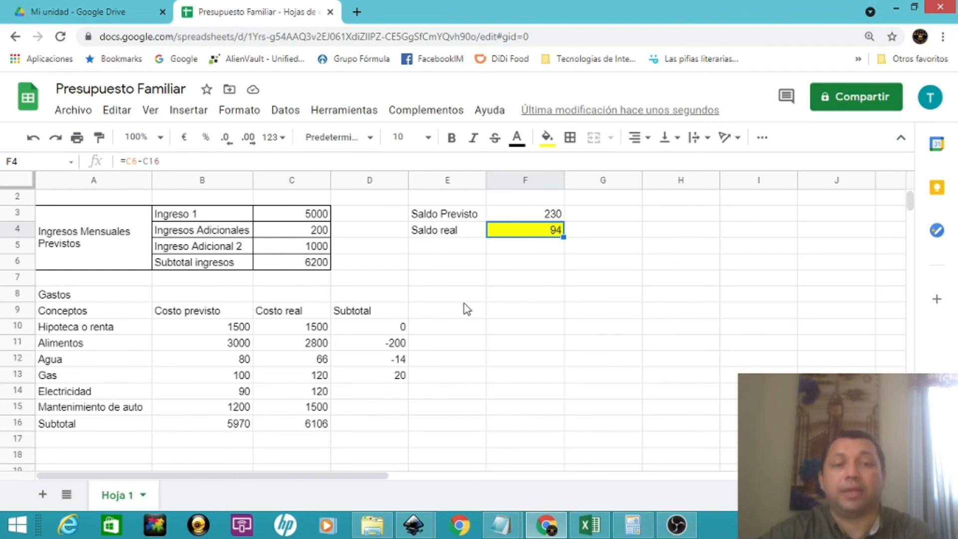
# Enter the formula =C14-B14 in cell D14 as the "Electricidad" subtotal
pyautogui.click(388, 381)
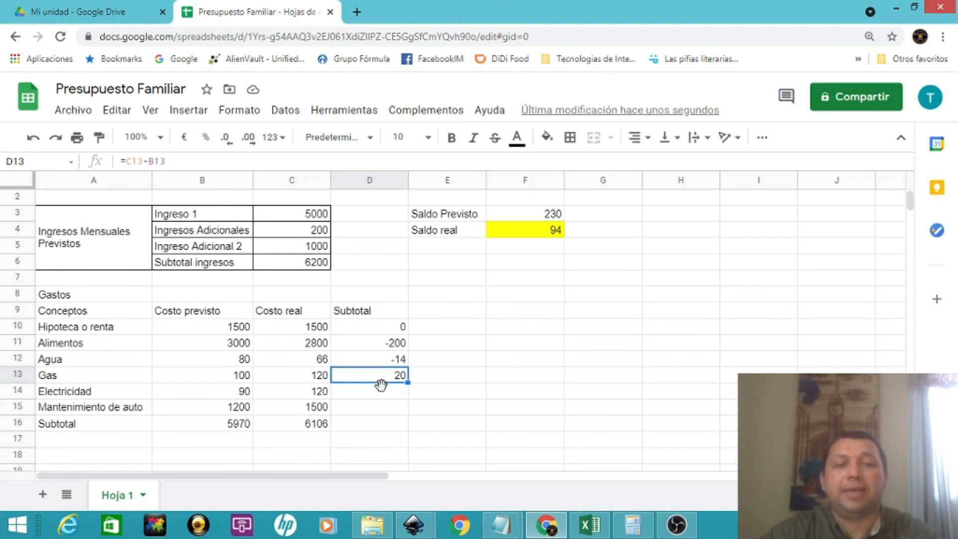
pyautogui.press('Down')
pyautogui.write('=')
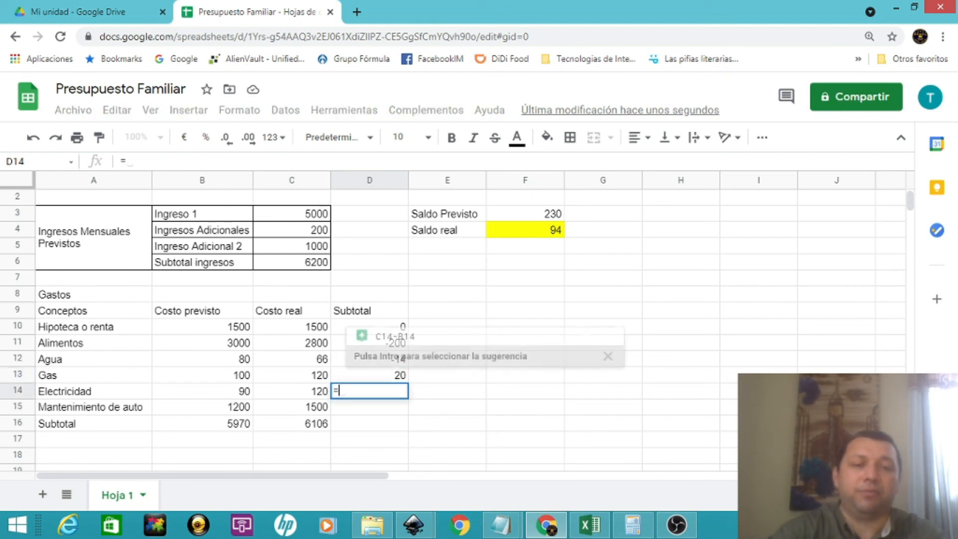
pyautogui.press('Left')
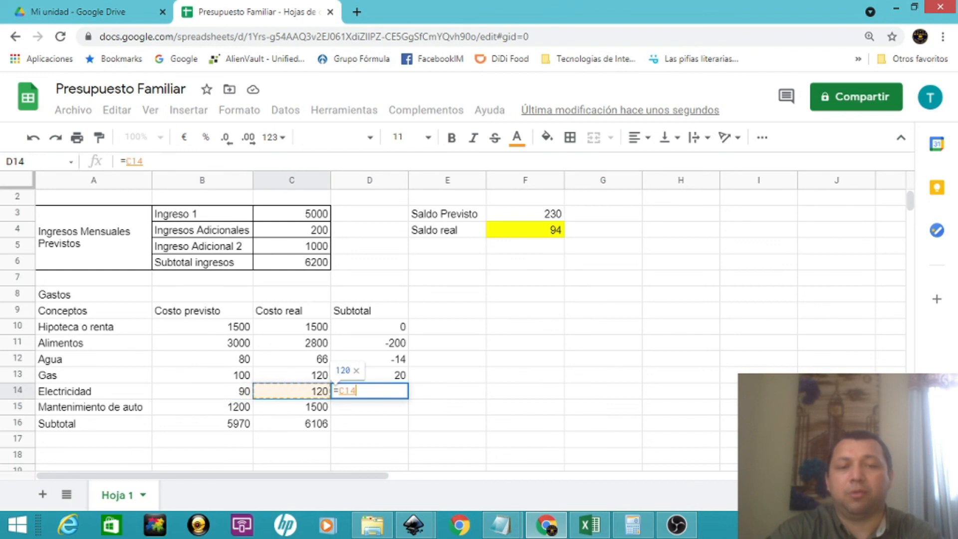
pyautogui.write('-')
pyautogui.press('Left')
pyautogui.press('Left')
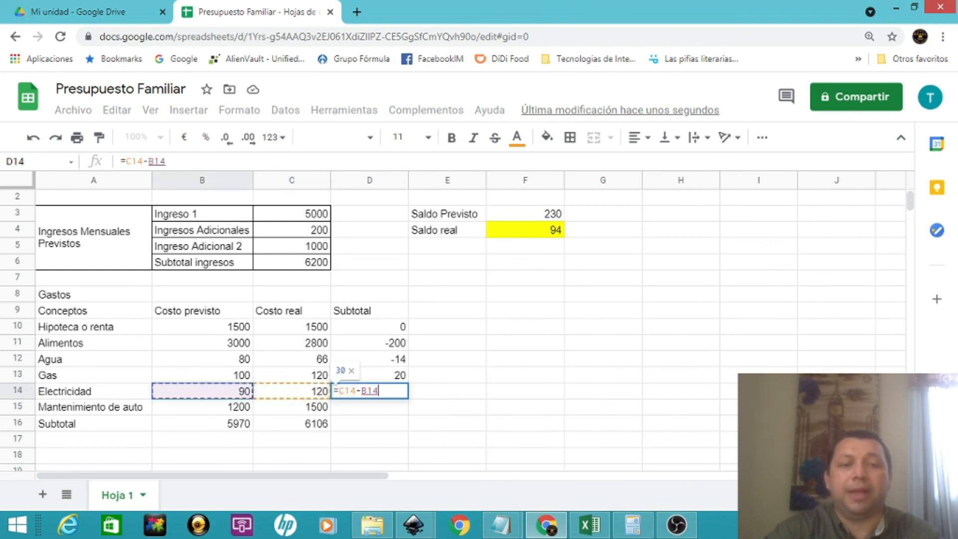
pyautogui.press('Return')
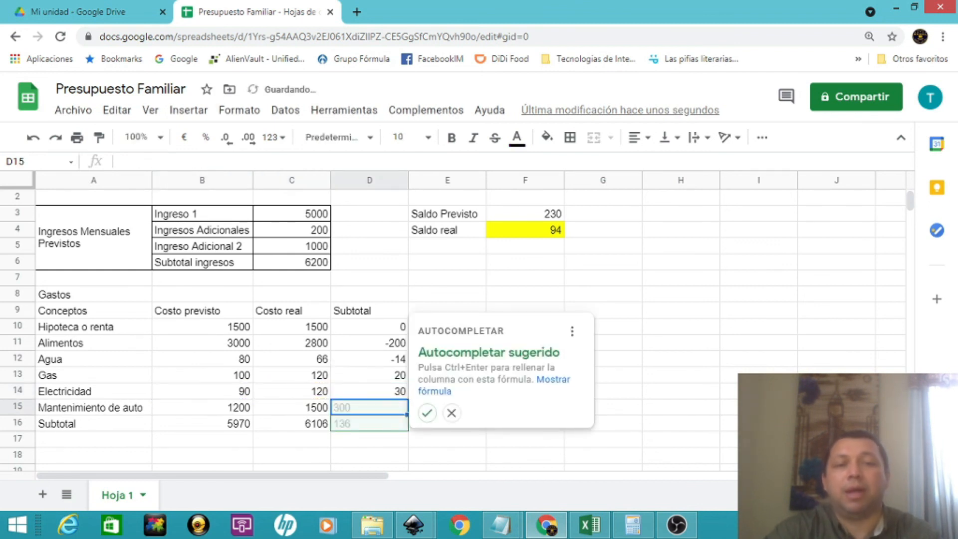
# Enter the formula =C15-B15 in cell D15 as the "Mantenimiento de auto" subtotal
pyautogui.write('=')
pyautogui.press('Left')
pyautogui.write('-')
pyautogui.press('Left')
pyautogui.press('Left')
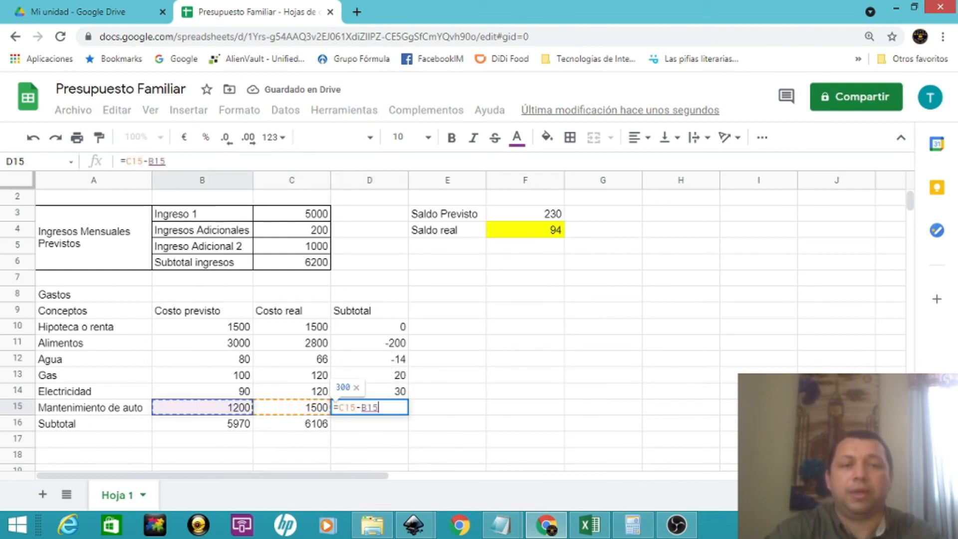
pyautogui.press('Return')
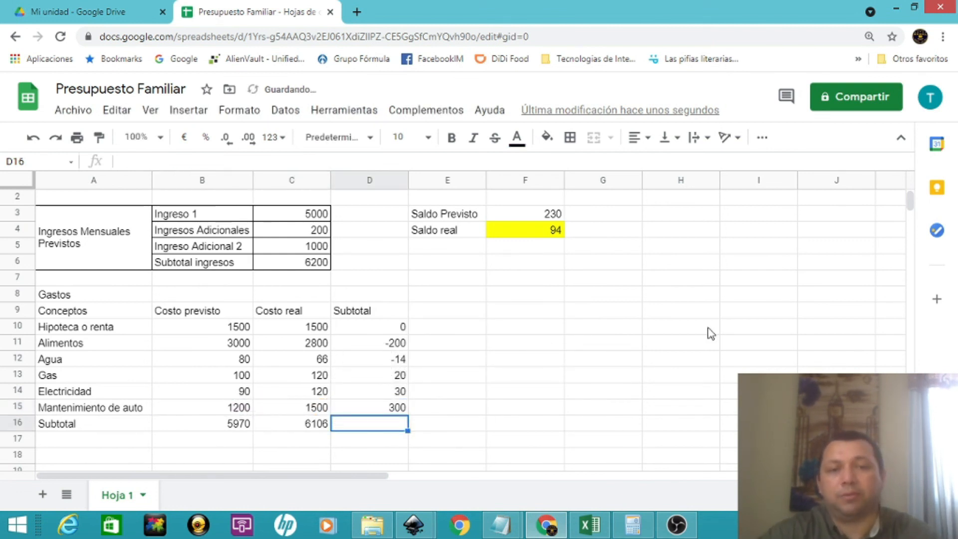
# Review the expense differences in D11:D12 and in D13:D15 of the "Subtotal" column
pyautogui.click(418, 375)
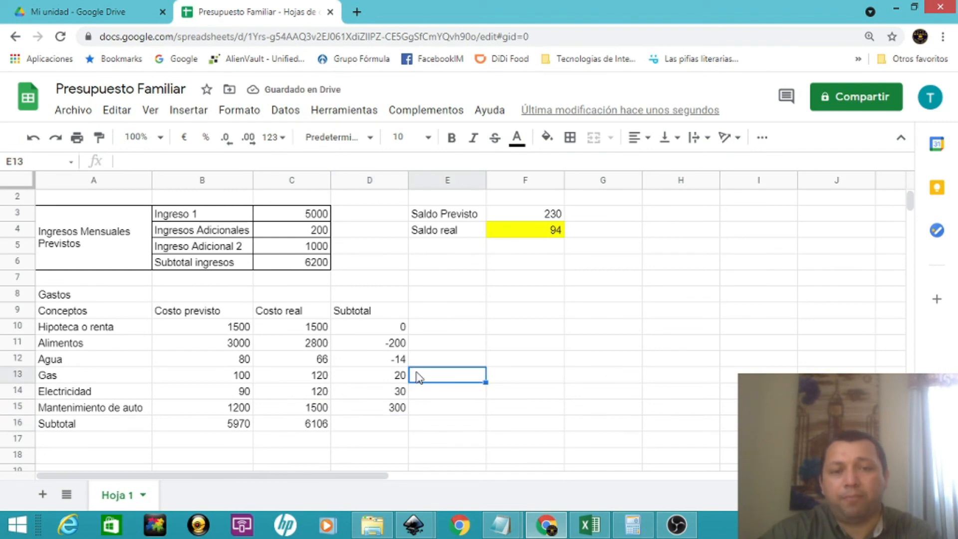
pyautogui.click(388, 345)
pyautogui.moveTo(387, 346); pyautogui.dragTo(394, 360)
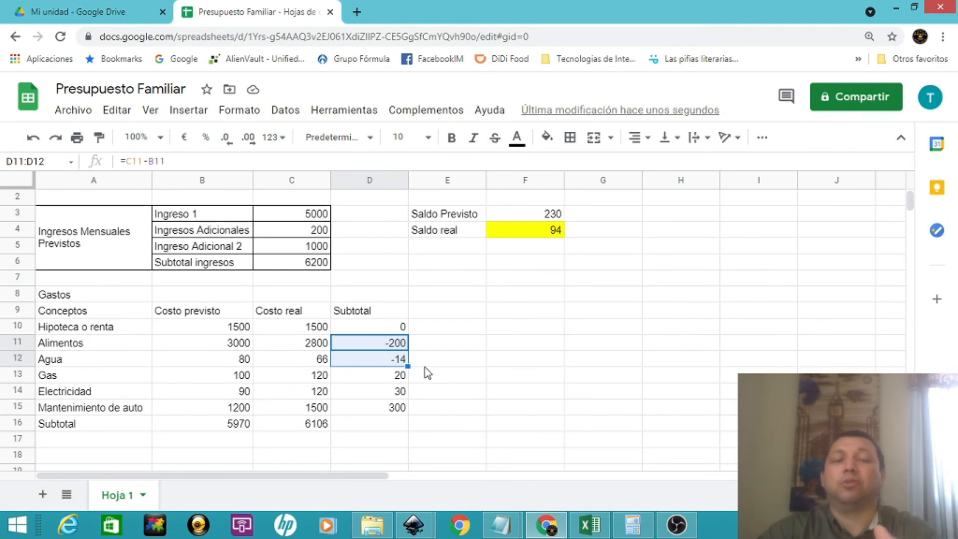
pyautogui.moveTo(384, 382); pyautogui.dragTo(374, 408)
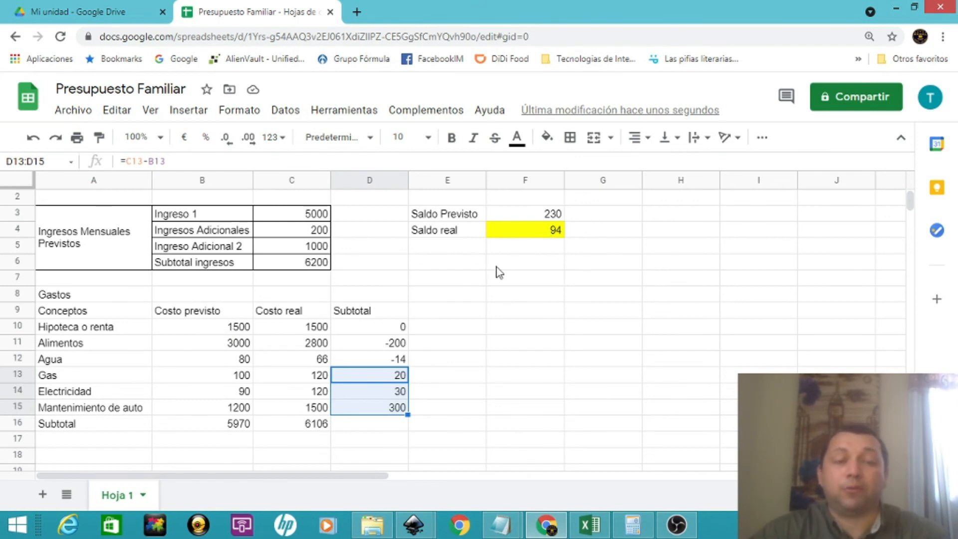
pyautogui.click(551, 380)
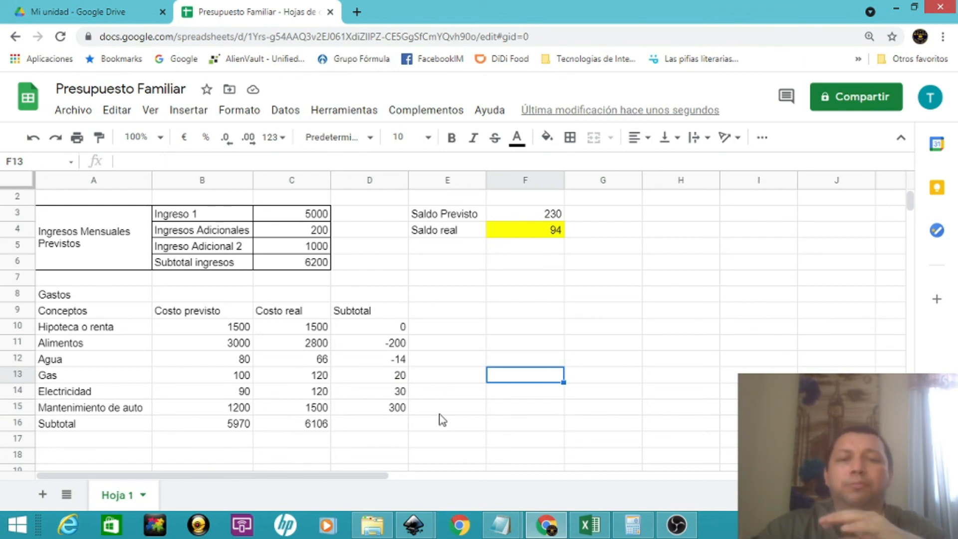
pyautogui.scroll(1, 469, 419)
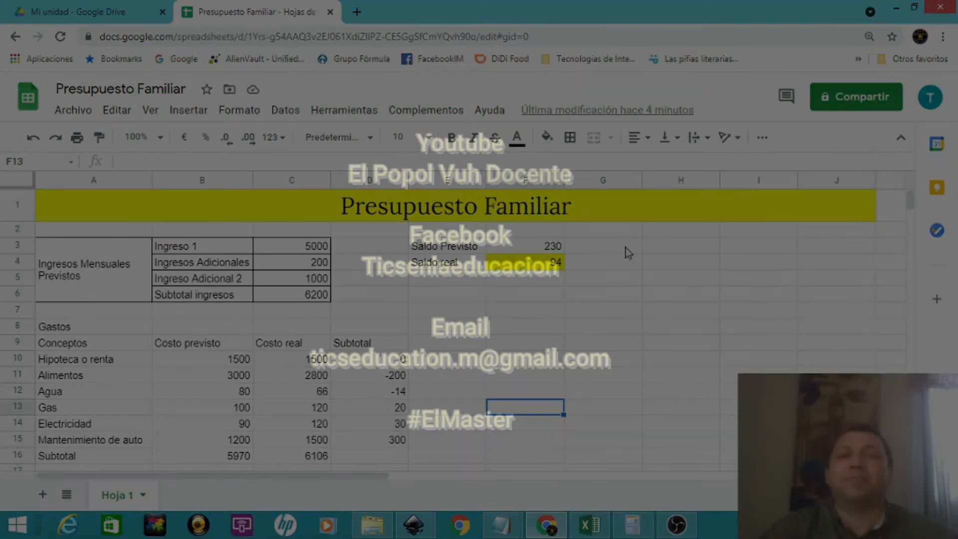
pyautogui.click(677, 525)
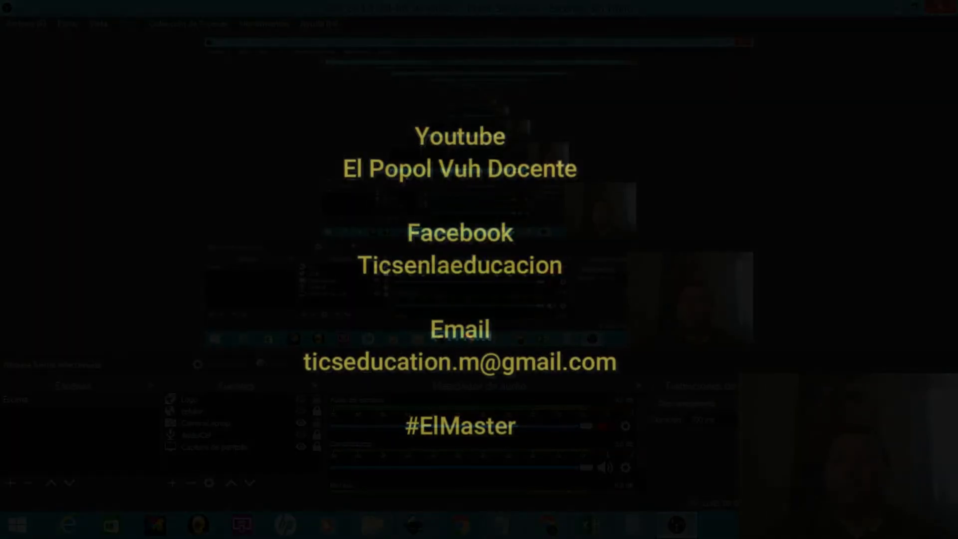